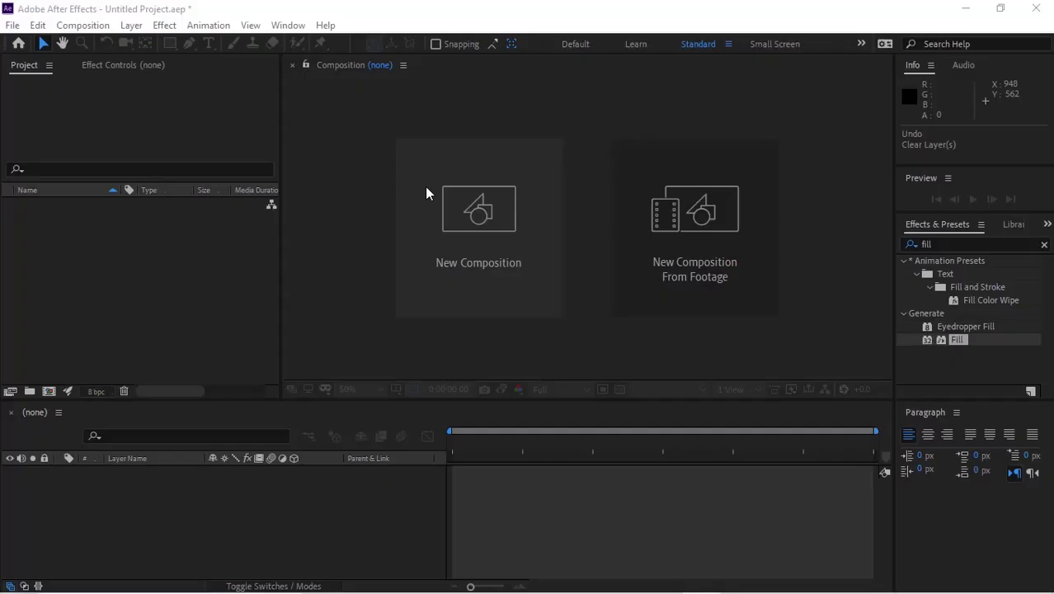
Step: Create a composition named Text at 1000×500, 25 fps, 30 seconds, with a black background
click(455, 202)
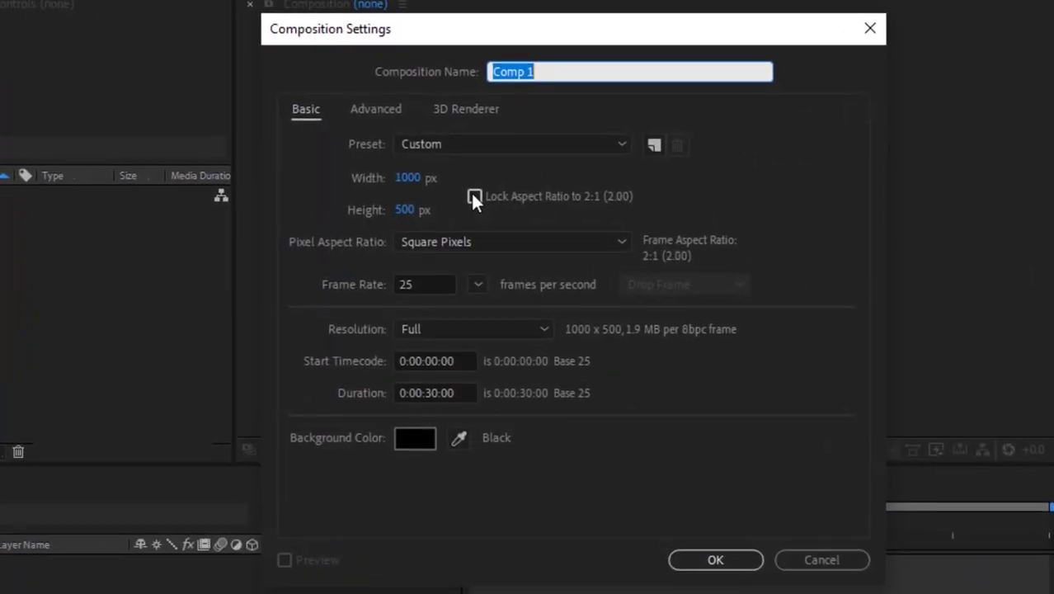
text(Text)
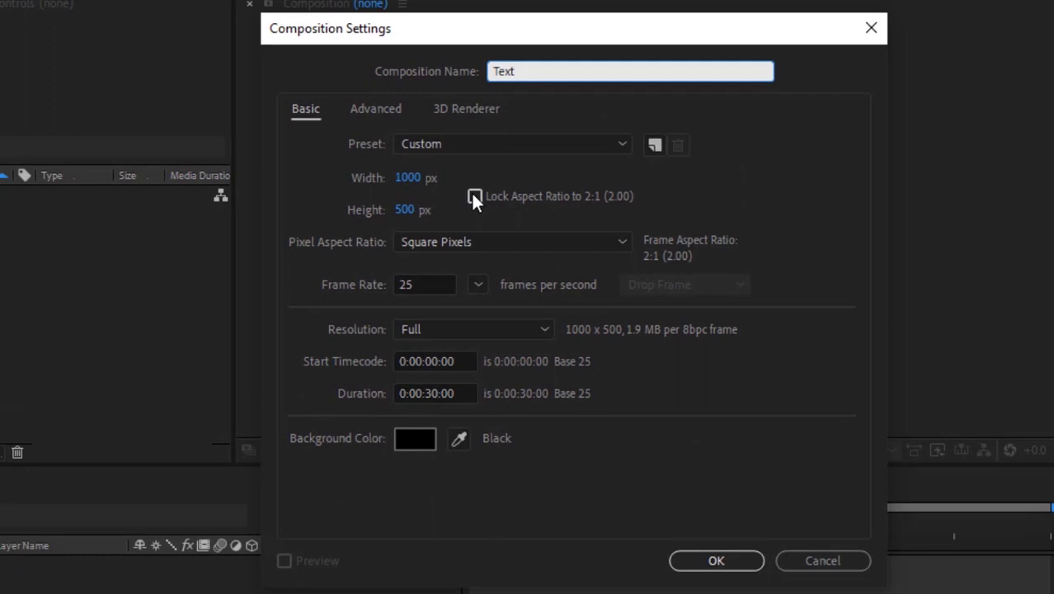
key(Tab)
key(Tab)
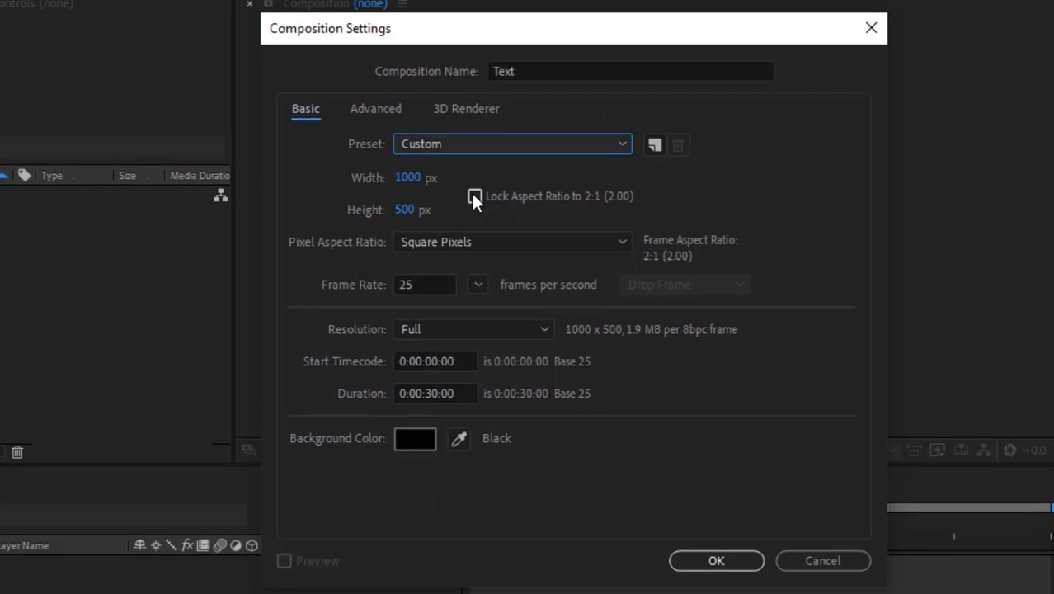
key(Tab)
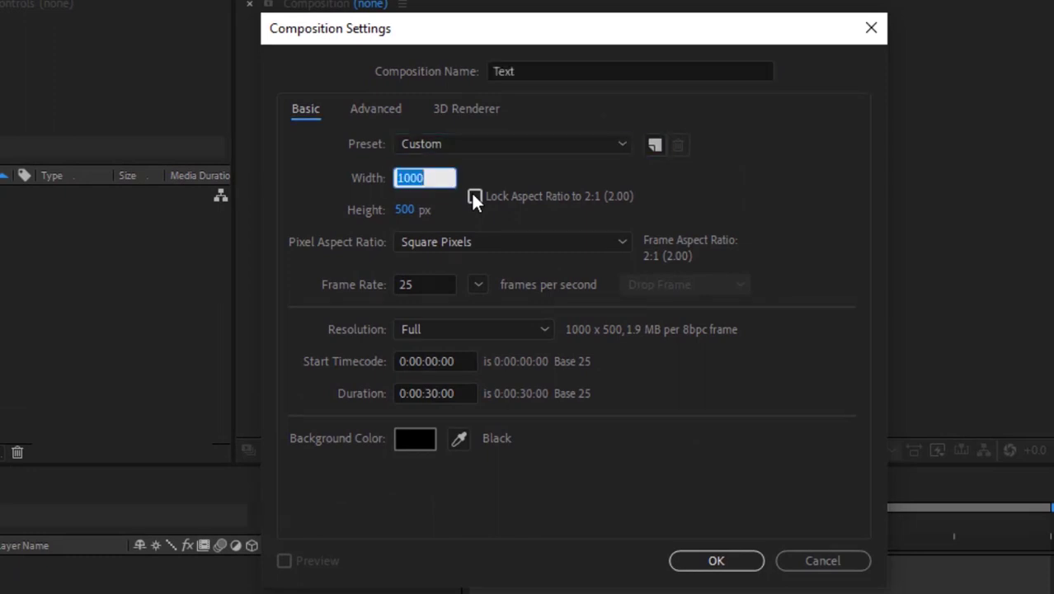
key(Tab)
key(Tab)
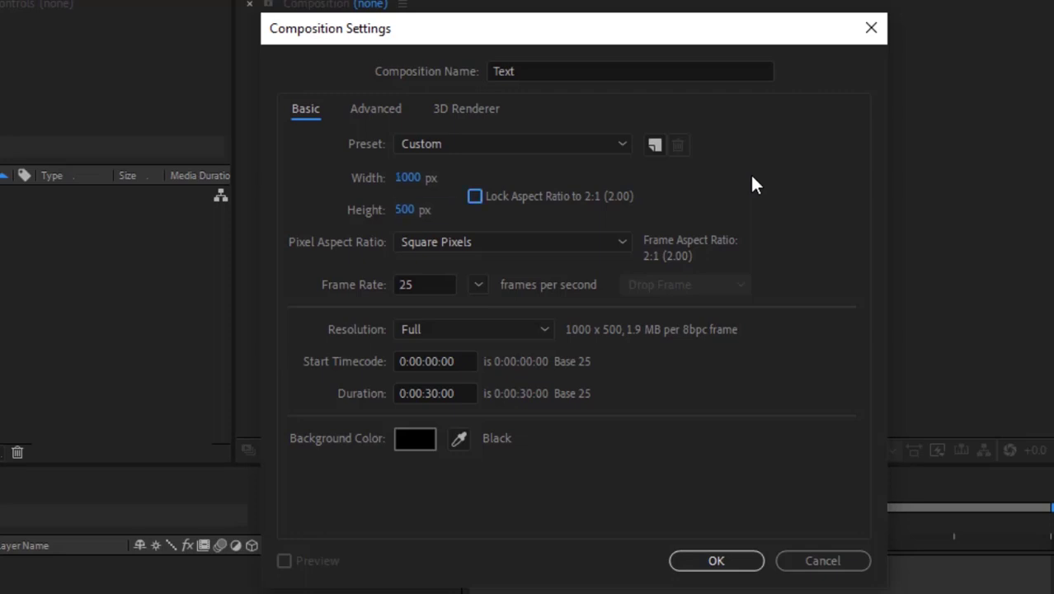
key(Tab)
key(Tab)
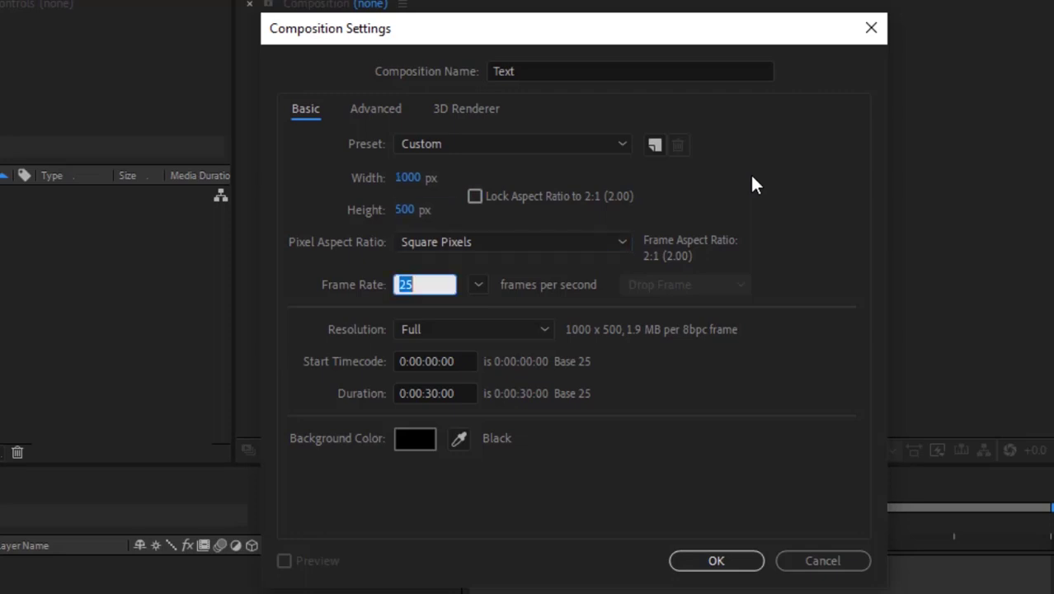
key(Tab)
key(Tab)
key(Tab)
key(Tab)
key(Tab)
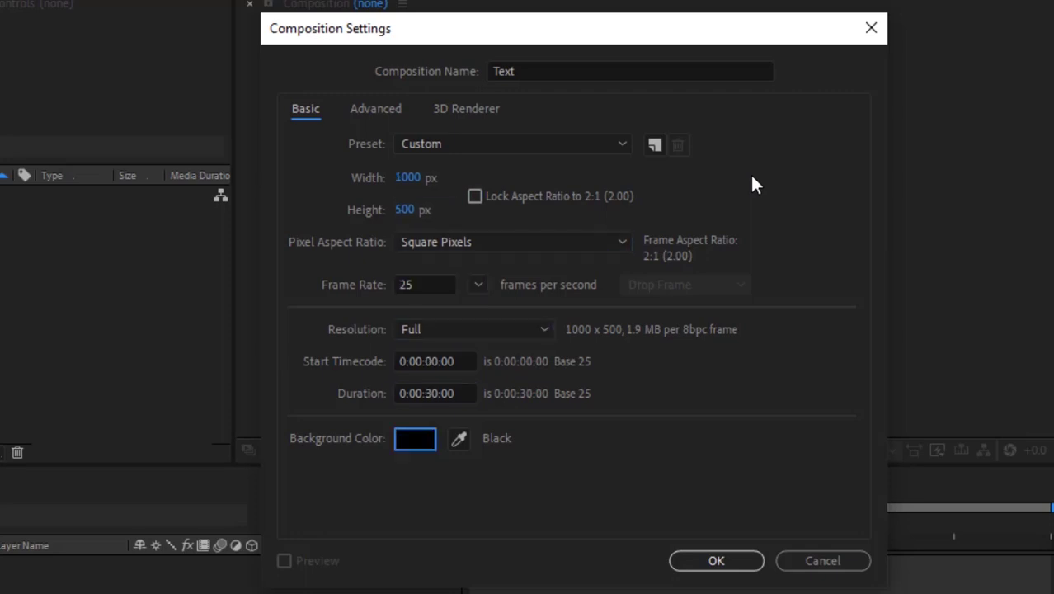
key(Tab)
key(Return)
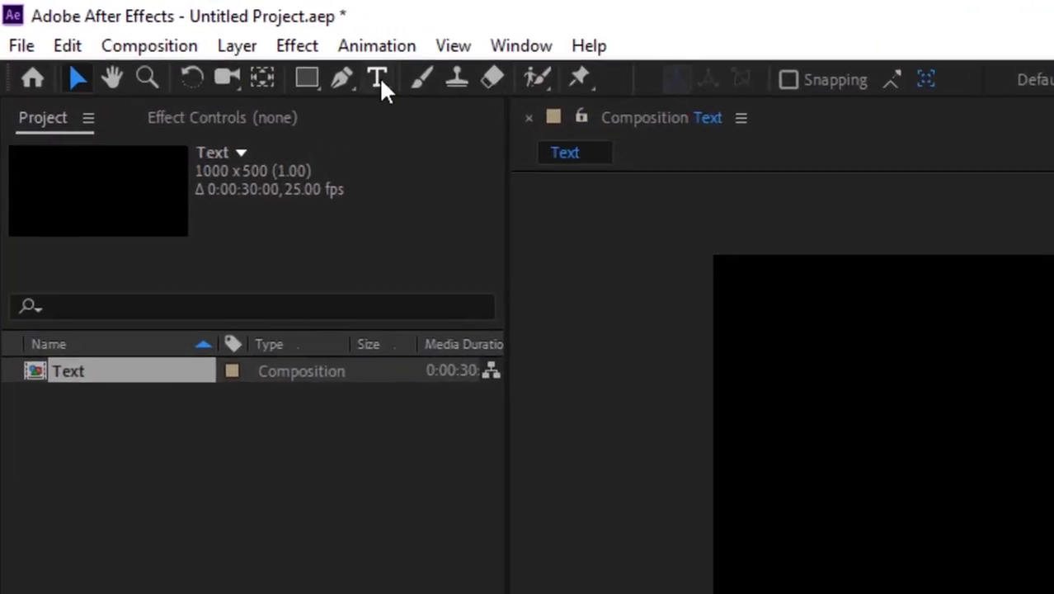
Step: Add a MIR text layer in the Text composition
click(206, 41)
click(531, 276)
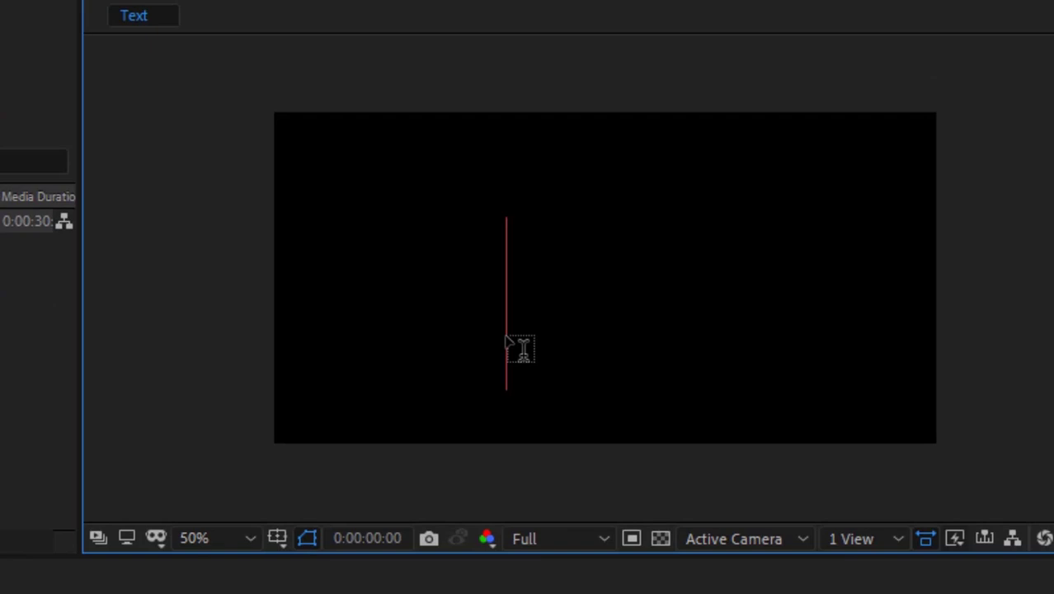
text(MIR)
click(42, 43)
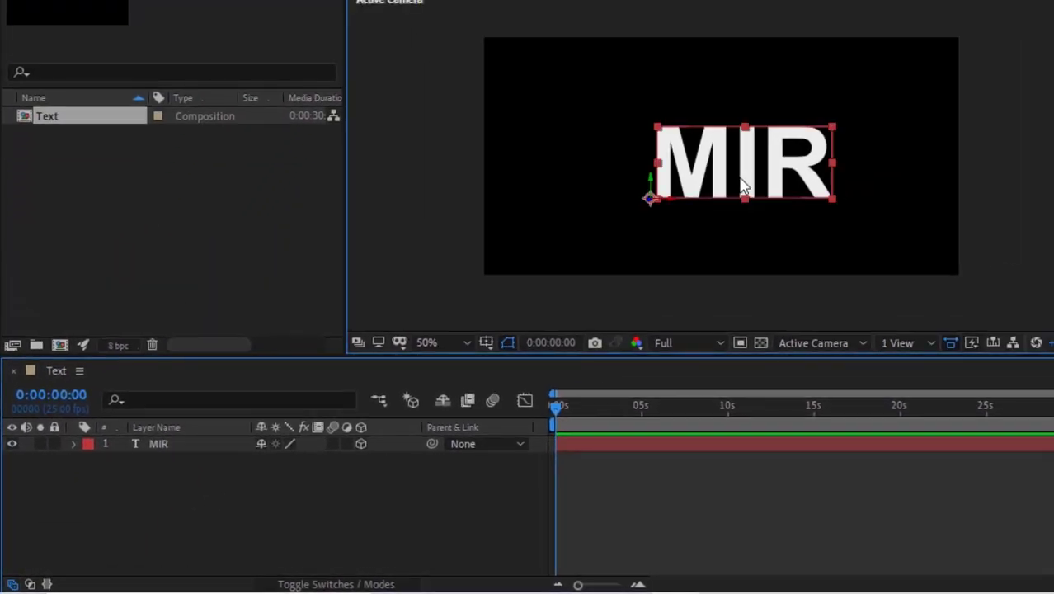
Step: Move the MIR text slightly lower in the frame
click(742, 185)
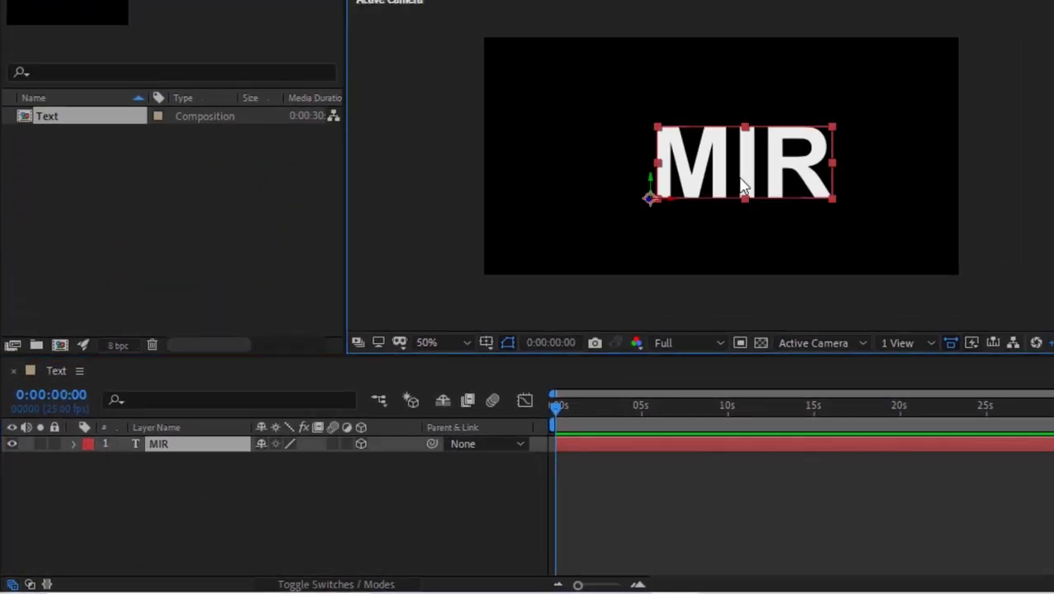
drag(649, 177, 650, 210)
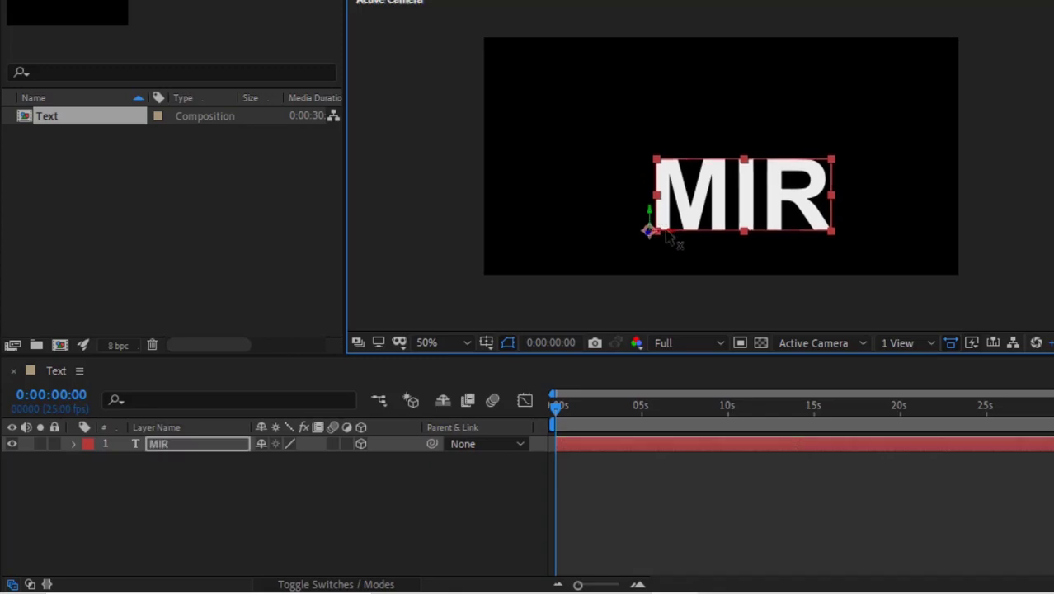
click(152, 496)
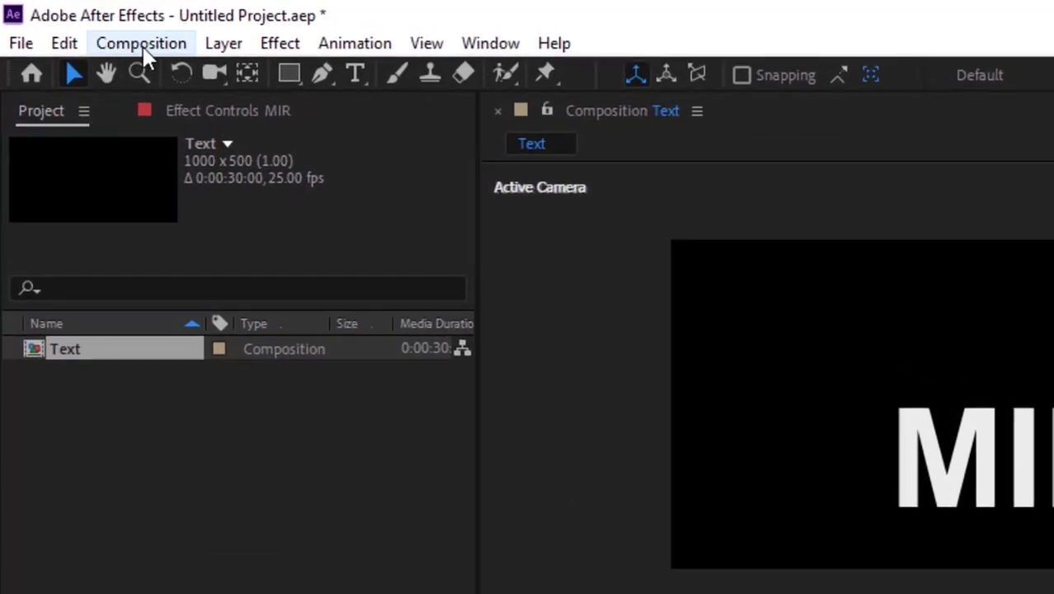
Step: Create a new composition named Outside with the default settings
click(99, 30)
click(111, 50)
text(Out)
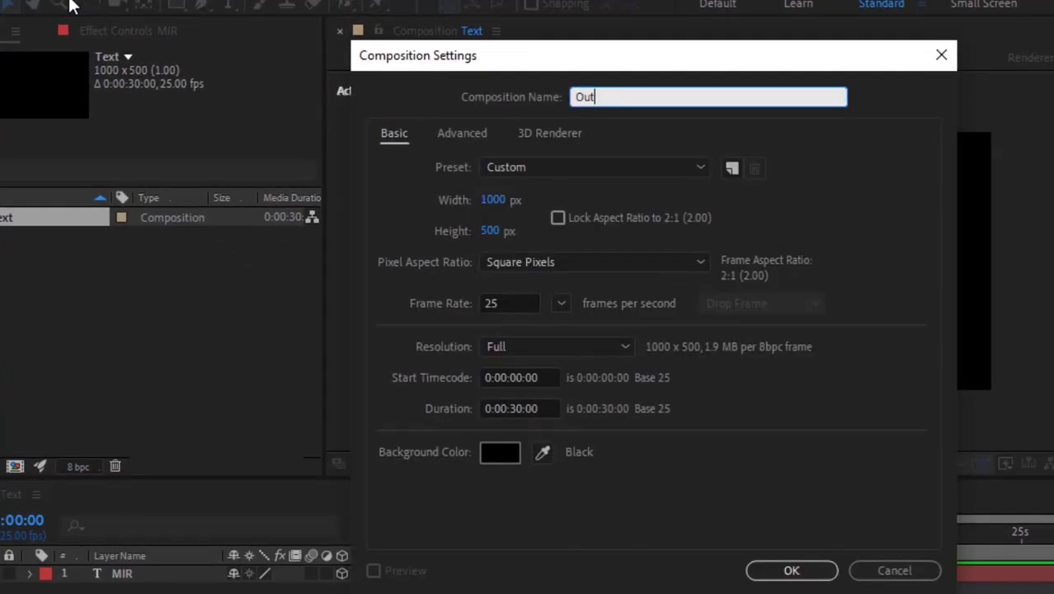
key(Tab)
key(Tab)
key(Tab)
key(Tab)
key(Tab)
key(Tab)
key(Tab)
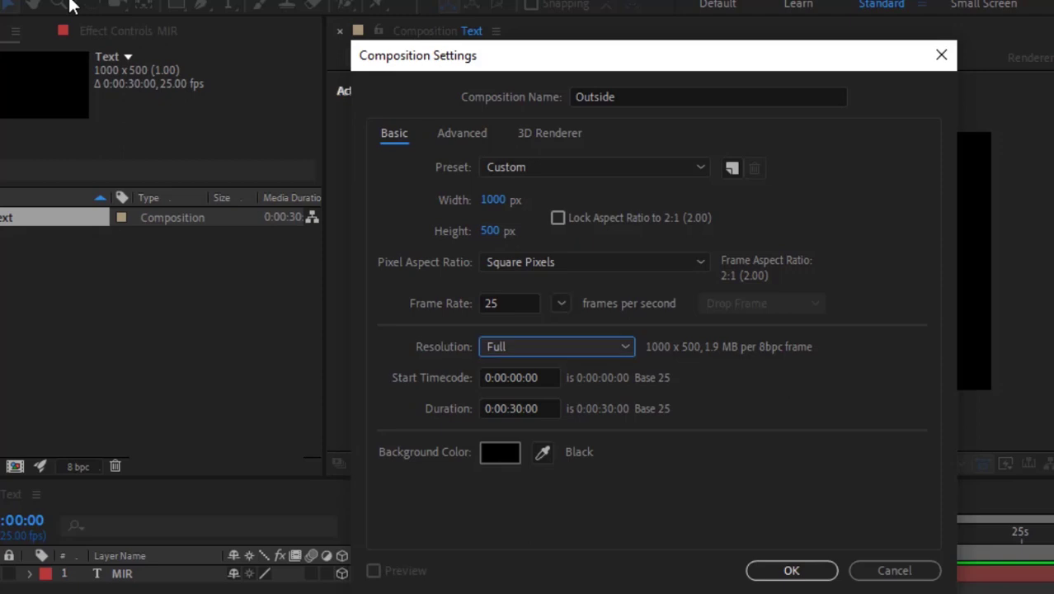
key(Return)
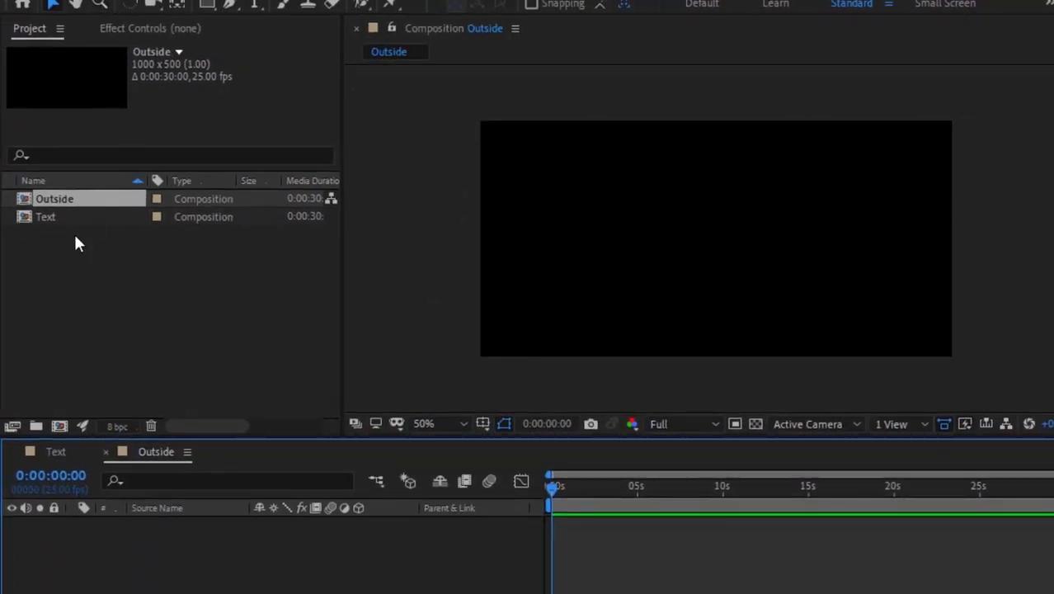
Step: Nest the Text composition as a layer inside Outside
click(26, 289)
drag(41, 216, 123, 581)
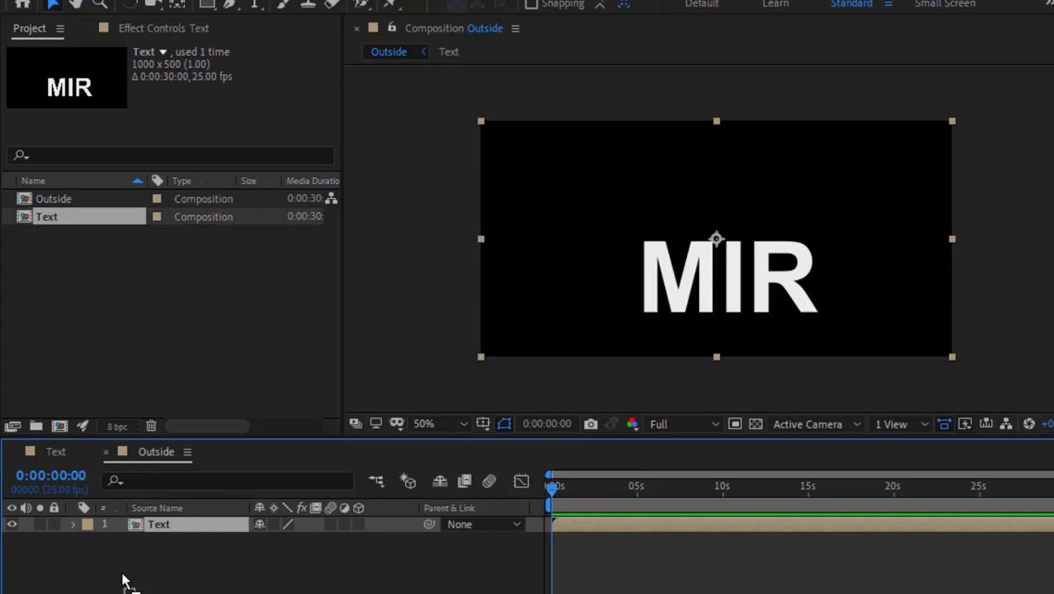
right_click(124, 581)
Step: Add an adjustment layer above Text and apply Invert on the Alpha channel
mouse_move(302, 370)
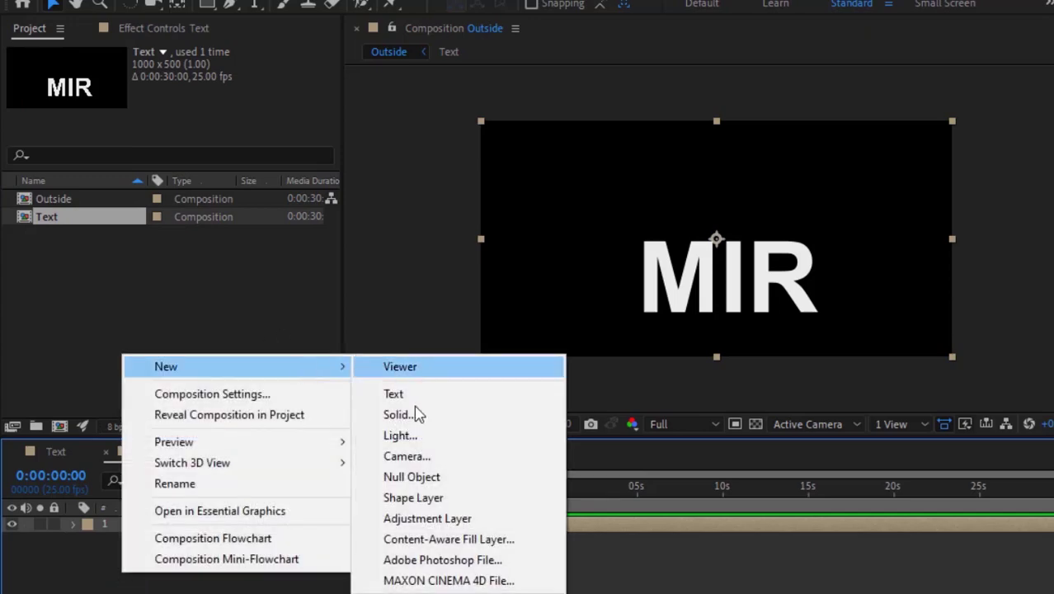
click(427, 518)
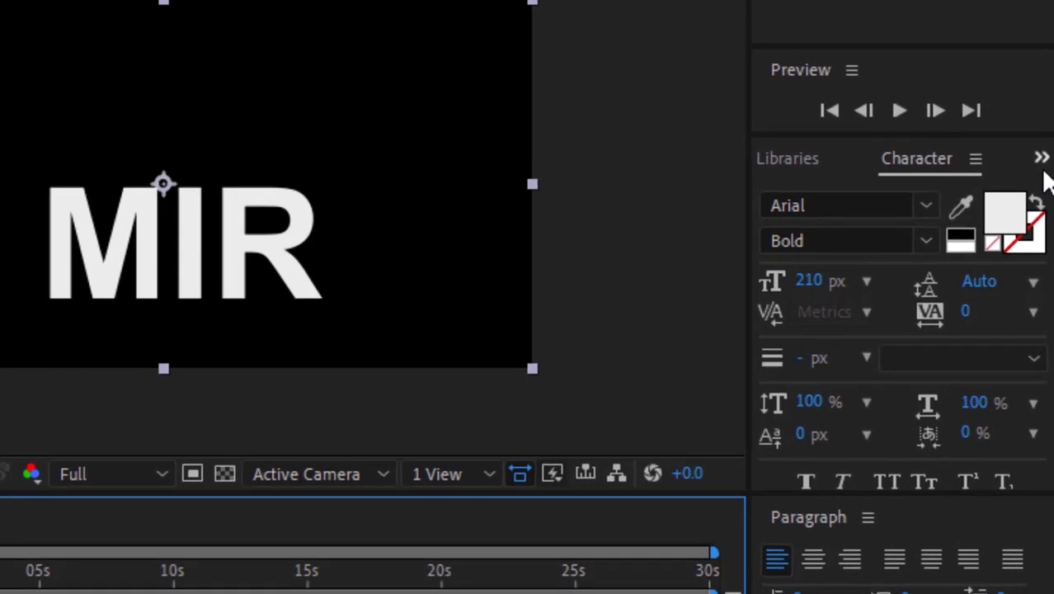
click(1010, 220)
click(1012, 239)
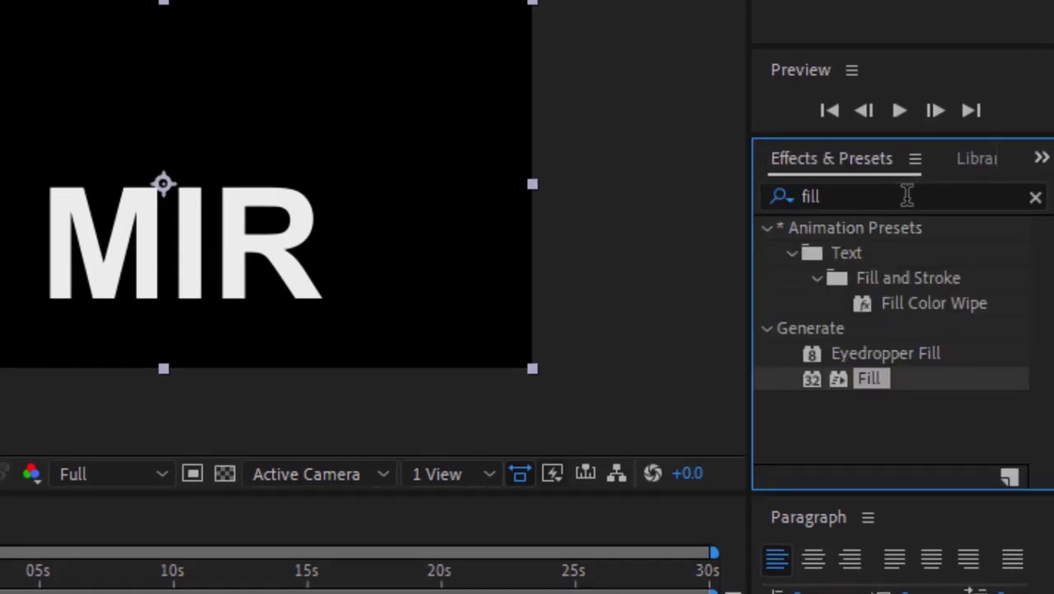
click(902, 195)
key(BackSpace)
text(invert)
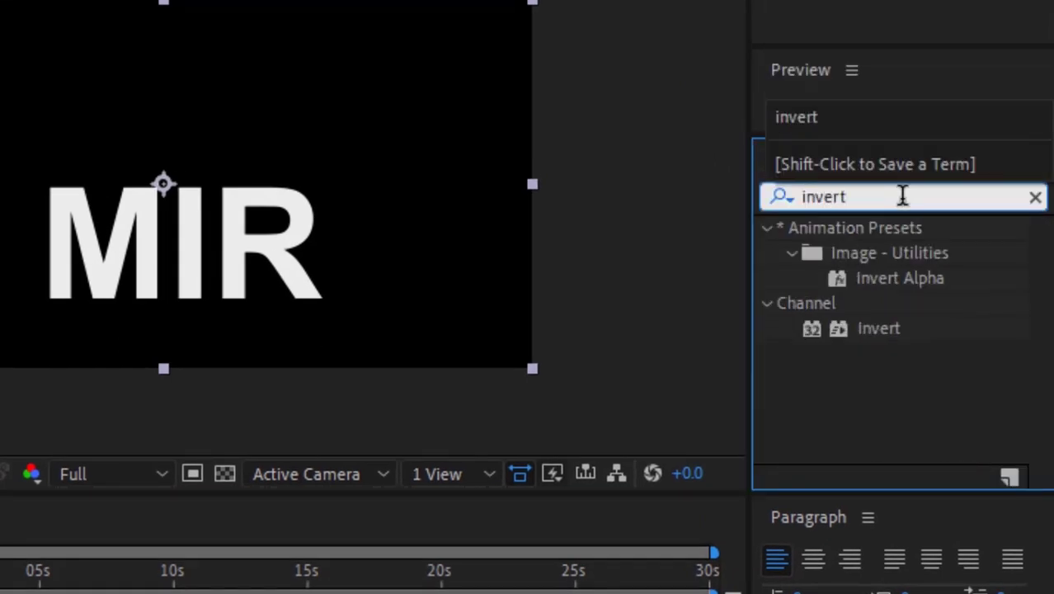
drag(878, 328, 230, 544)
click(260, 98)
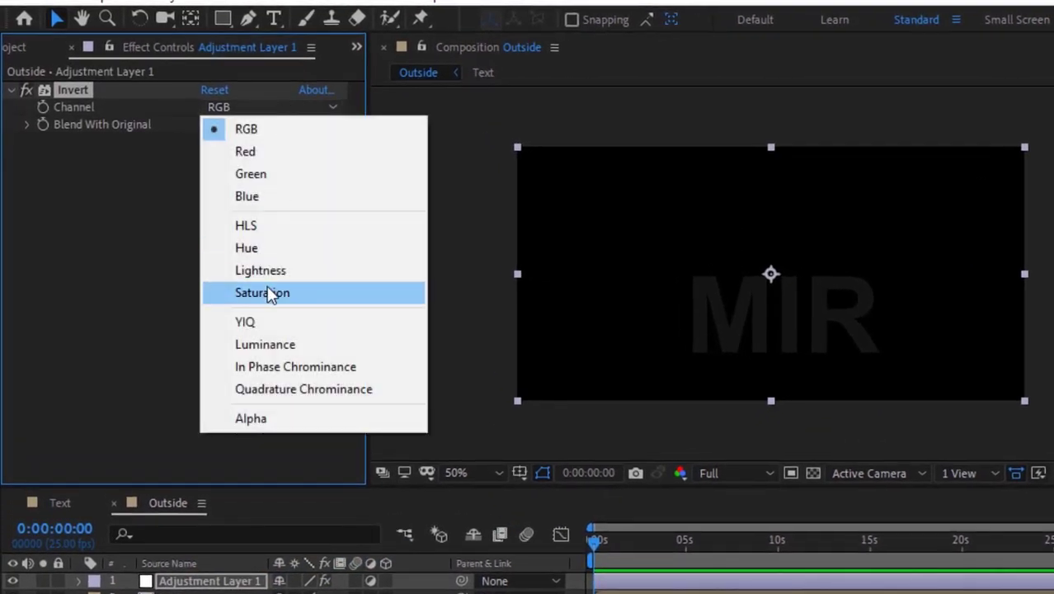
click(247, 382)
Step: Apply Fill to the adjustment layer with colour FFFFFF
click(921, 244)
key(BackSpace)
text(fill)
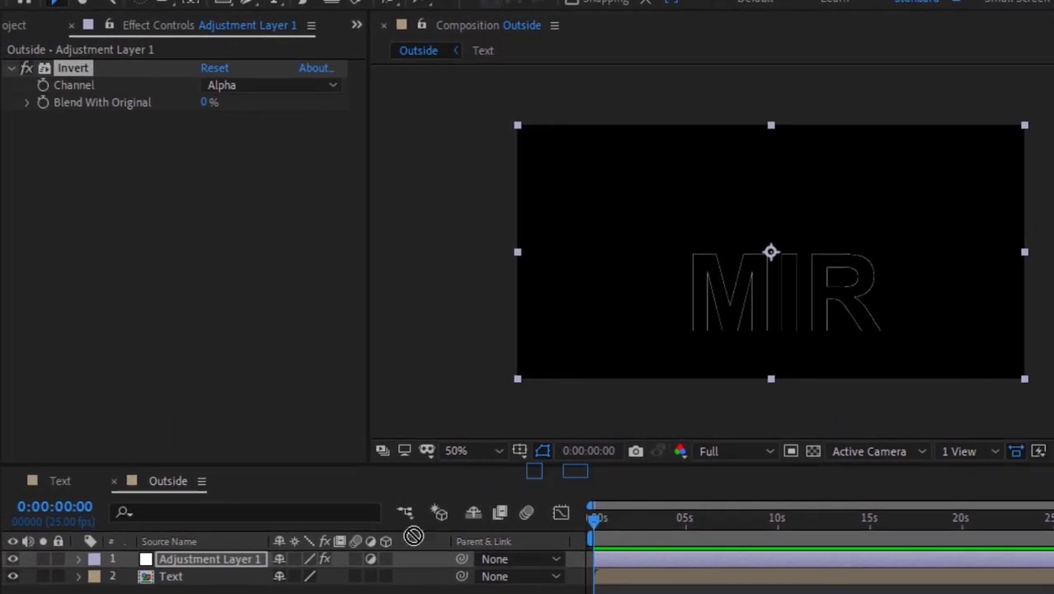
drag(991, 374, 0, 559)
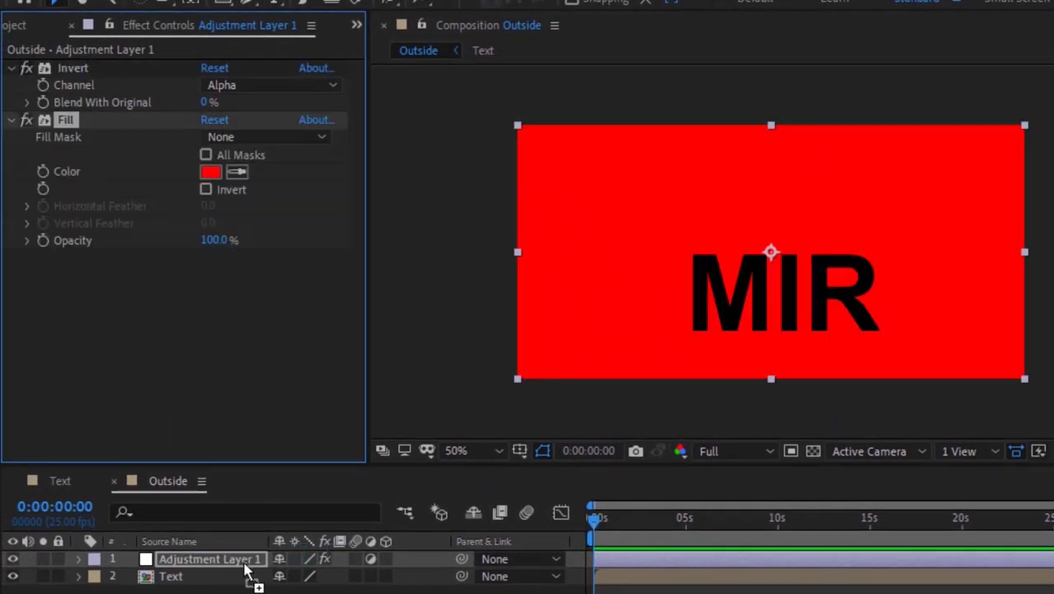
click(210, 173)
text(FFFFFF)
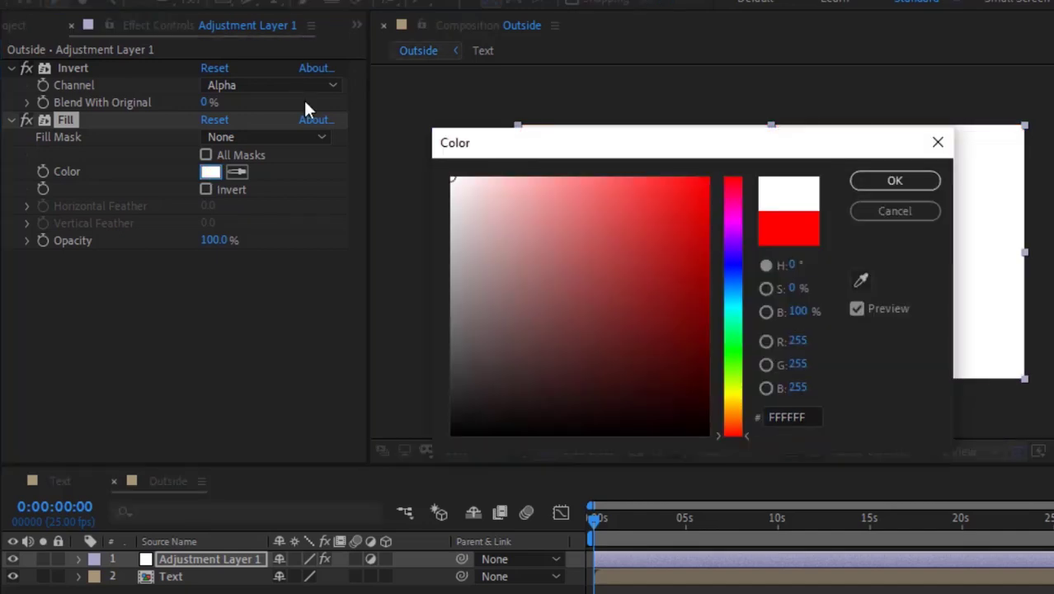
click(881, 185)
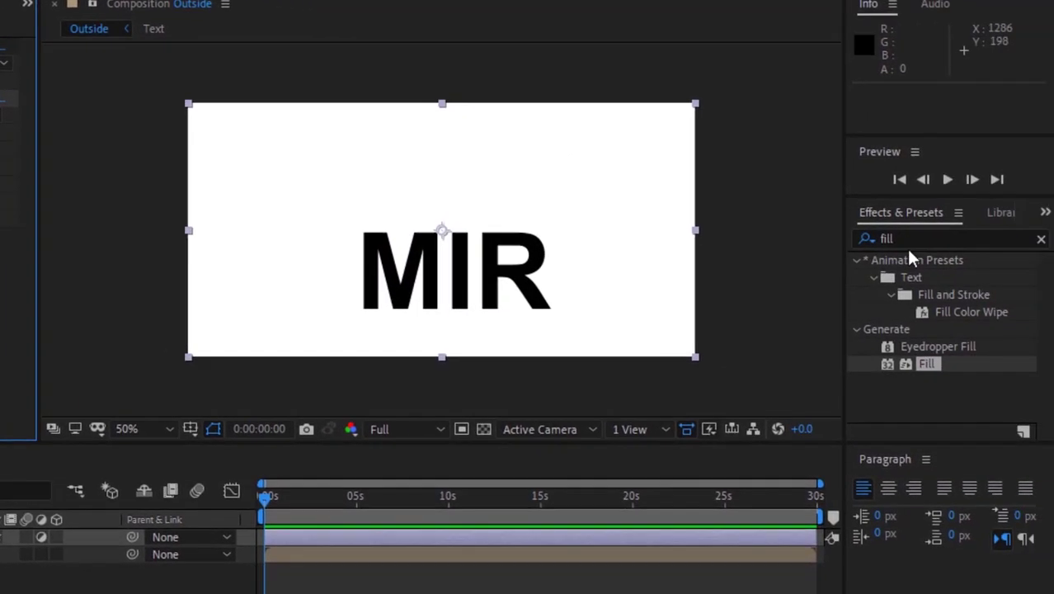
click(930, 237)
click(930, 237)
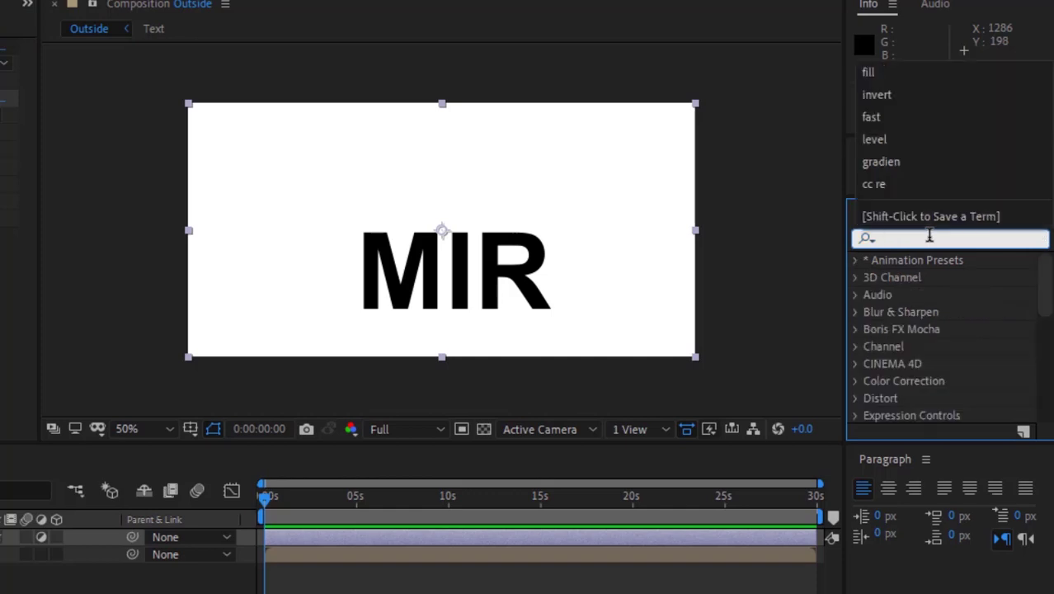
Step: Apply Fast Box Blur to the adjustment layer: radius 15, 1 iteration, Repeat Edge Pixels on
text(fast)
drag(952, 363, 174, 292)
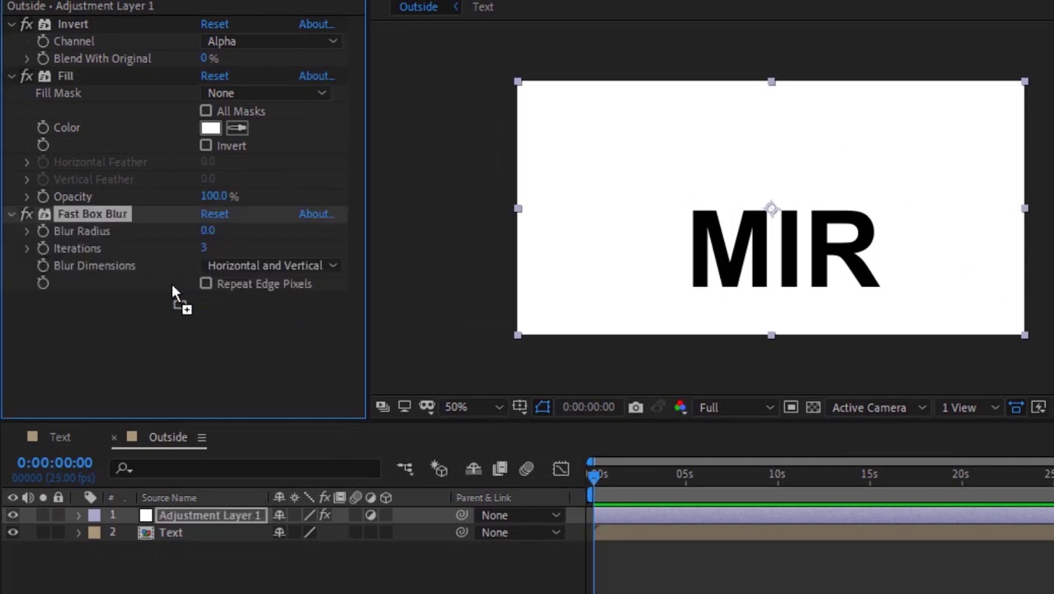
click(207, 231)
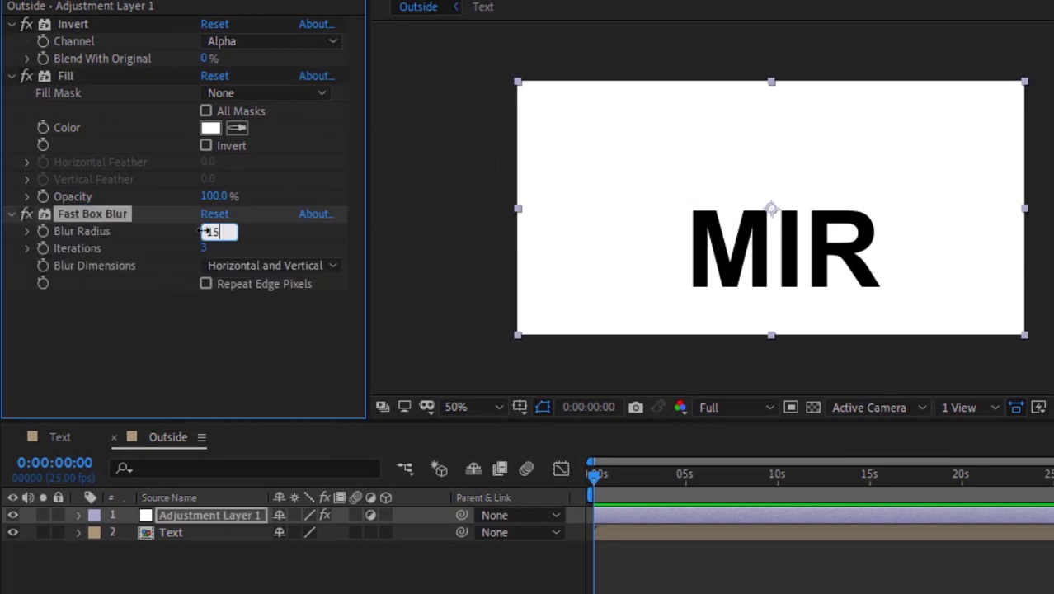
key(Tab)
text(1)
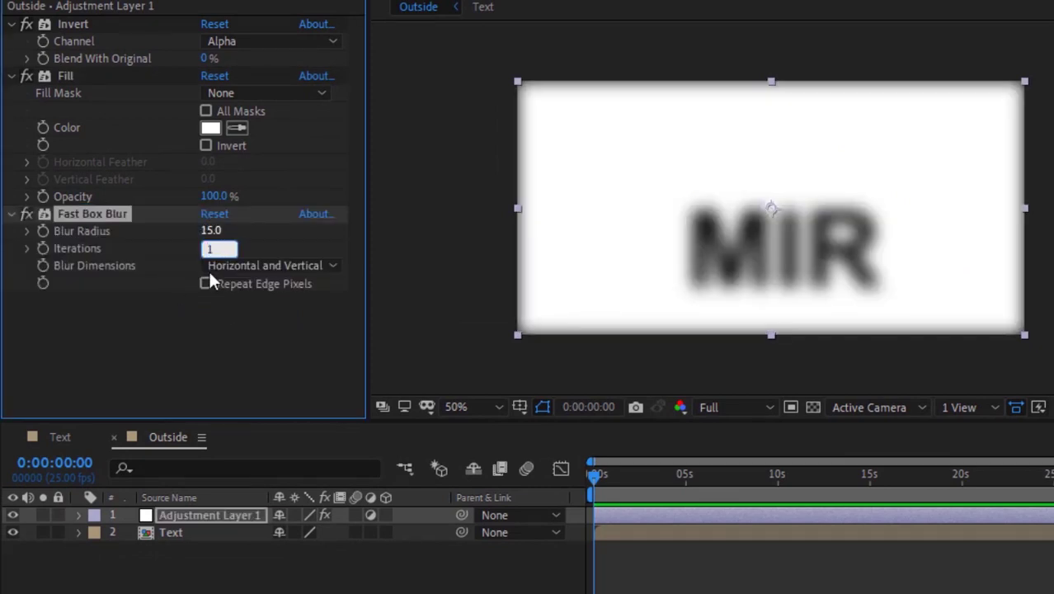
click(209, 324)
click(205, 283)
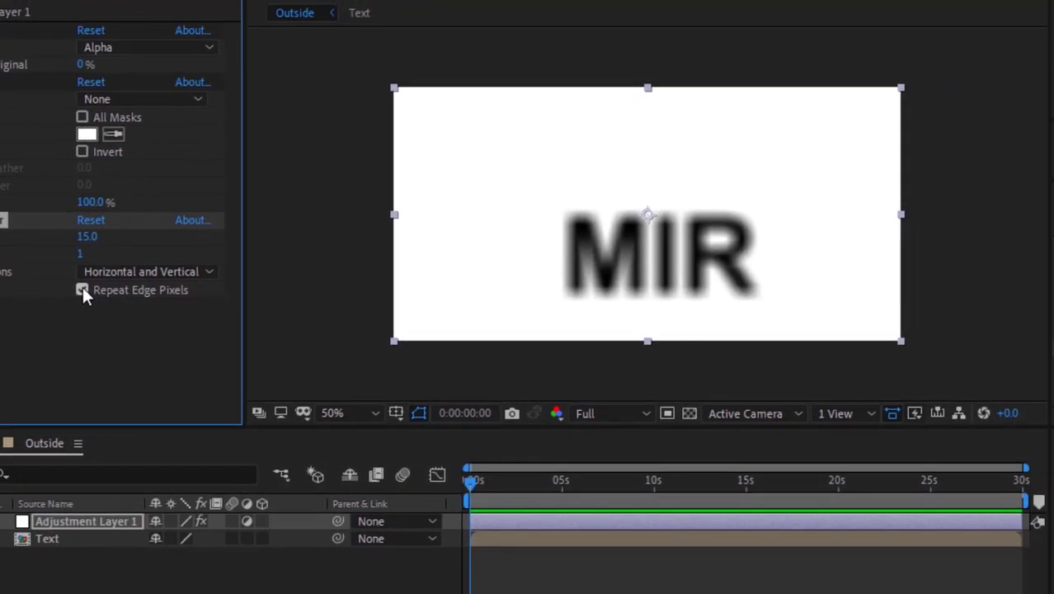
Step: Clear the Effects & Presets search field
double_click(930, 236)
key(BackSpace)
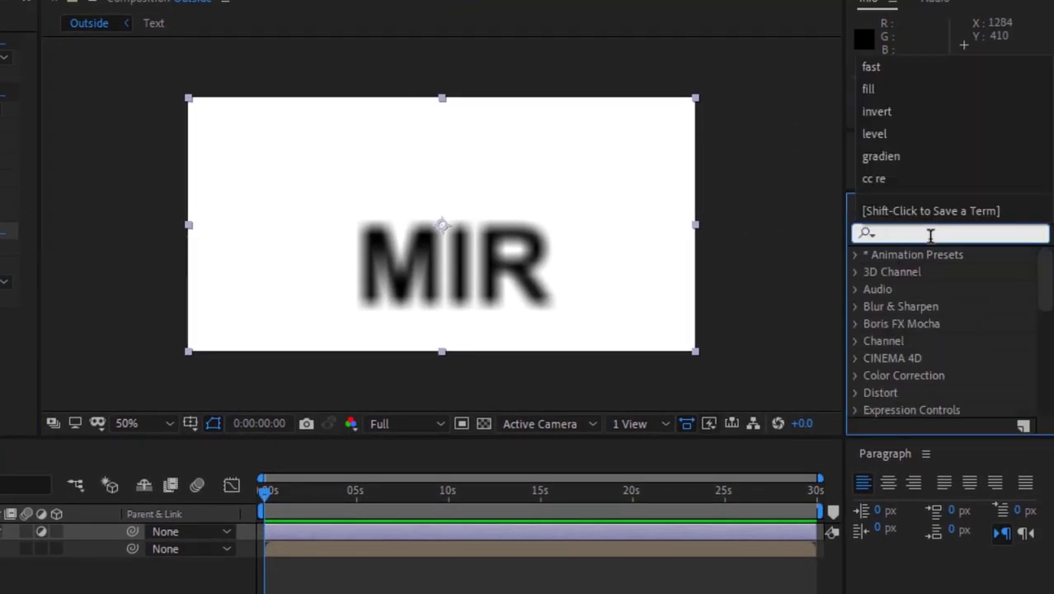
click(930, 235)
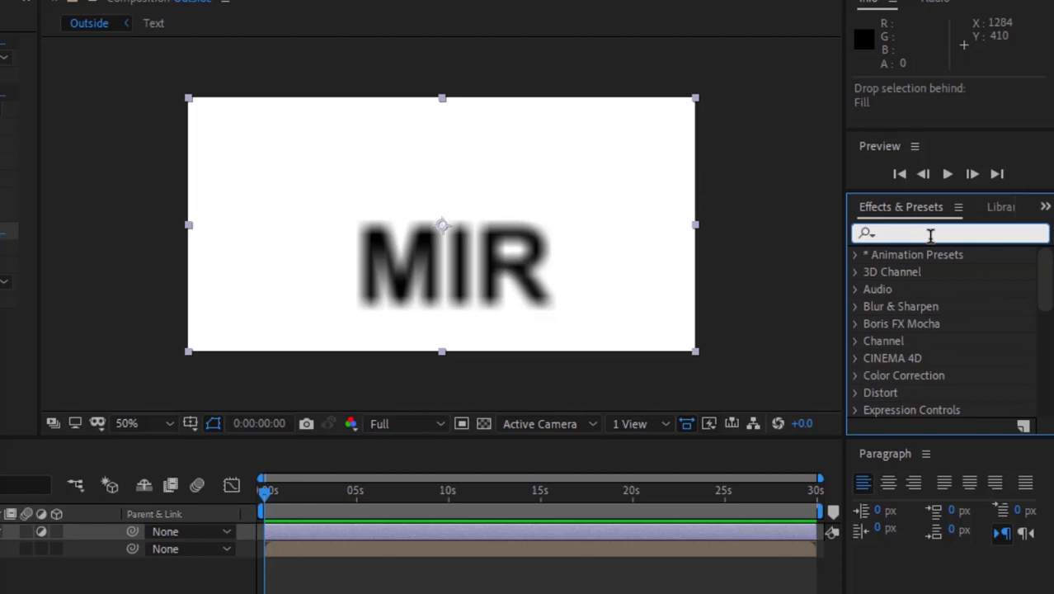
Step: Apply Levels to the adjustment layer with Gamma 0.95
text(leve)
drag(1022, 356, 0, 406)
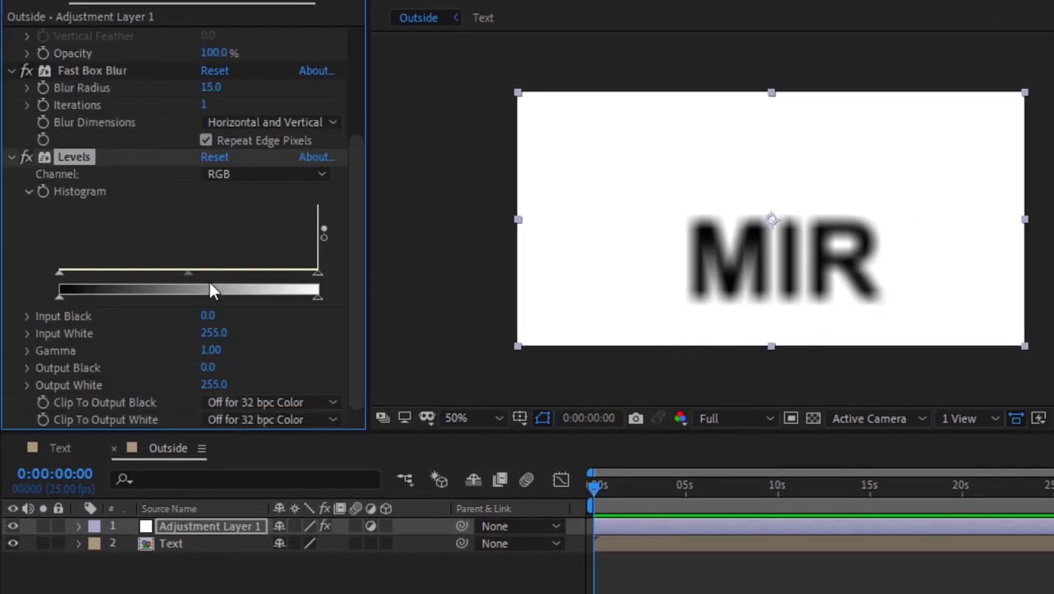
click(208, 351)
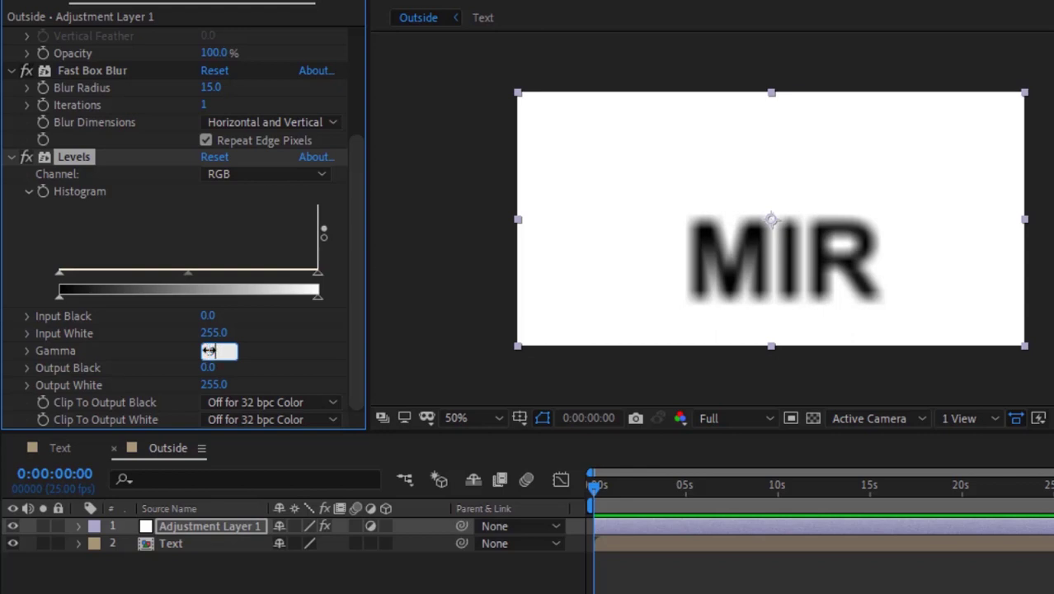
text(0.95)
key(Return)
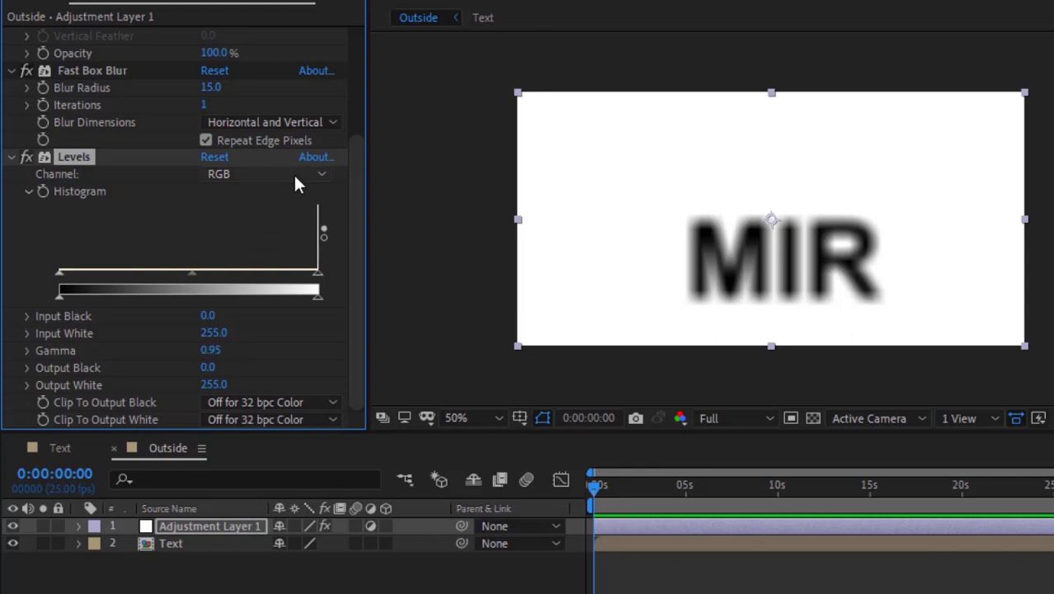
Step: Switch Levels to the Alpha channel with Input Black 144 and Gamma 0.95
click(295, 172)
click(251, 285)
click(211, 316)
text(140)
key(Tab)
key(Tab)
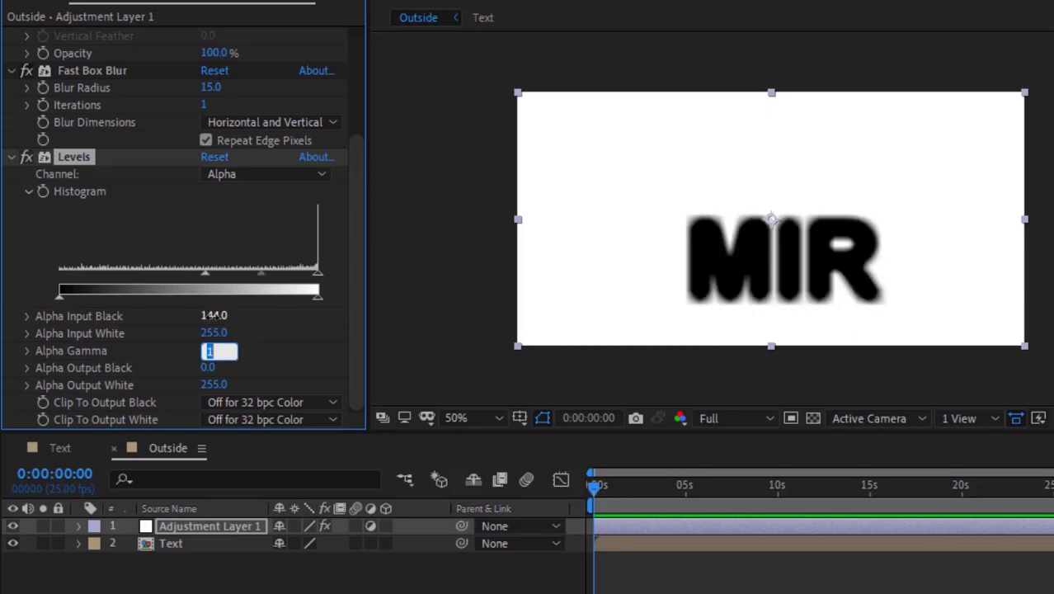
text(.95)
key(Return)
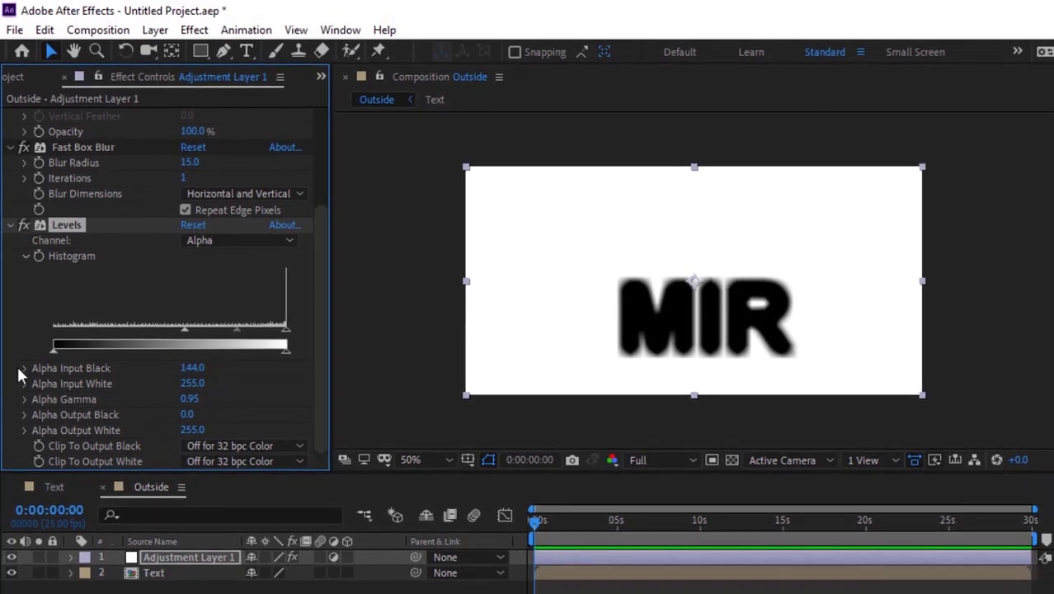
Step: Start a new composition named Flamer
click(103, 29)
click(124, 47)
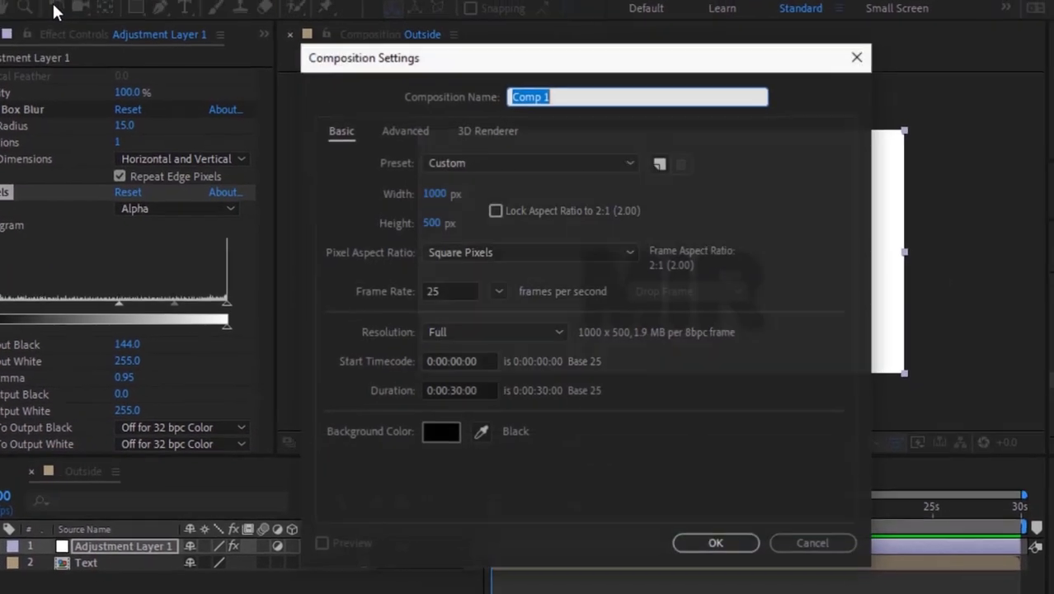
text(Flames)
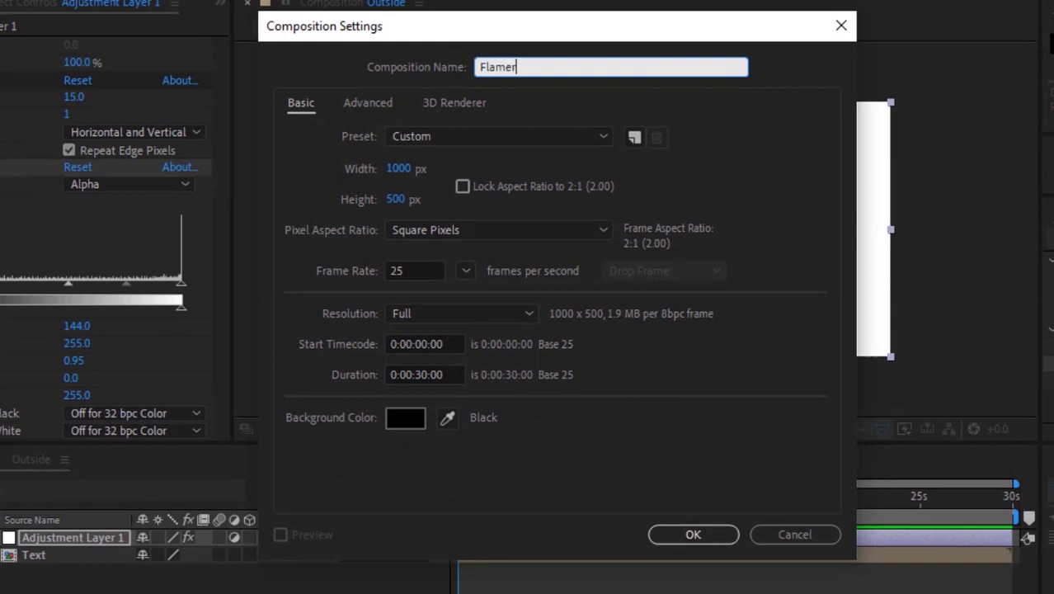
Step: Create the Flames composition and nest the Text comp in it
key(Return)
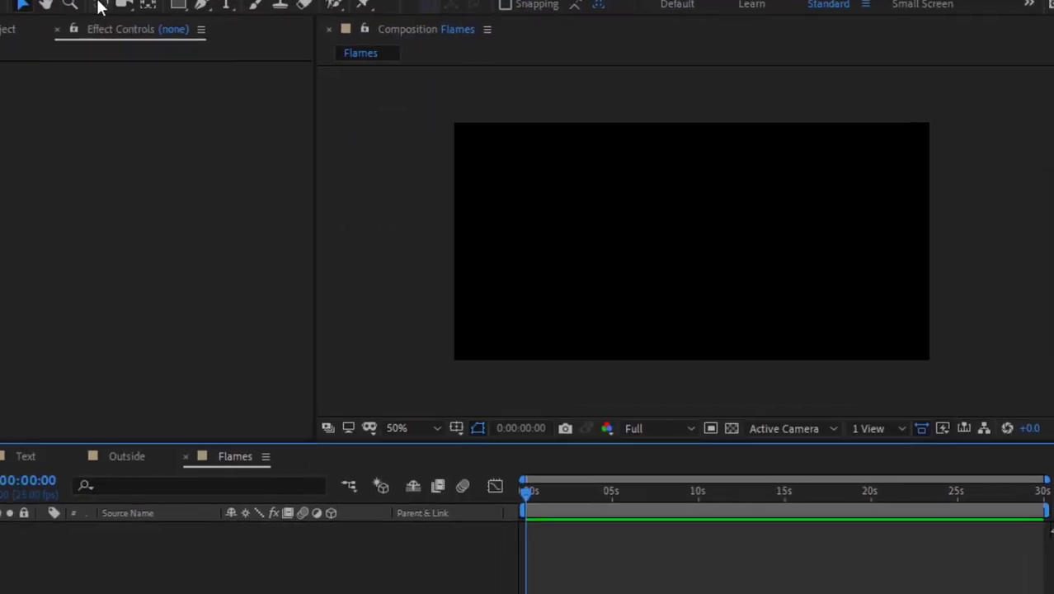
click(39, 35)
click(42, 258)
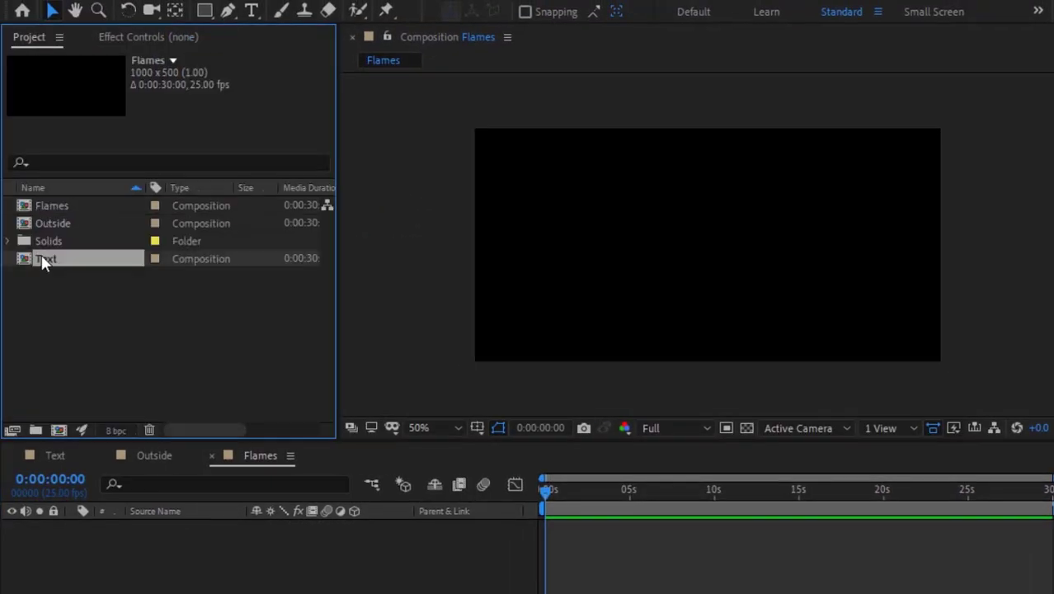
drag(43, 258, 146, 564)
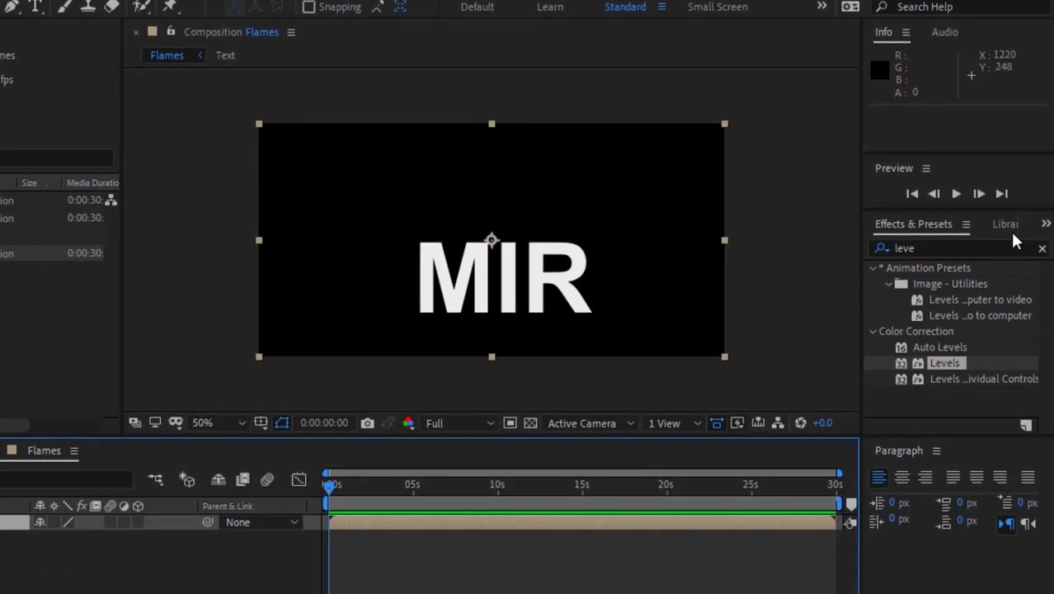
Step: Apply Fast Box Blur to the Text layer with radius 107 and 1 iteration
click(973, 246)
key(BackSpace)
text(fast)
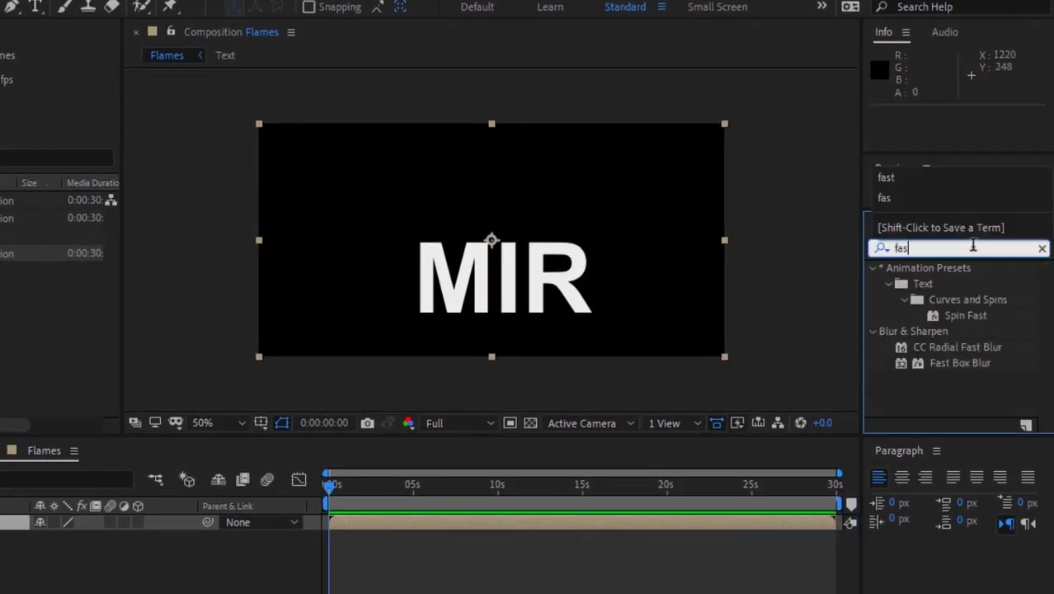
drag(959, 363, 0, 538)
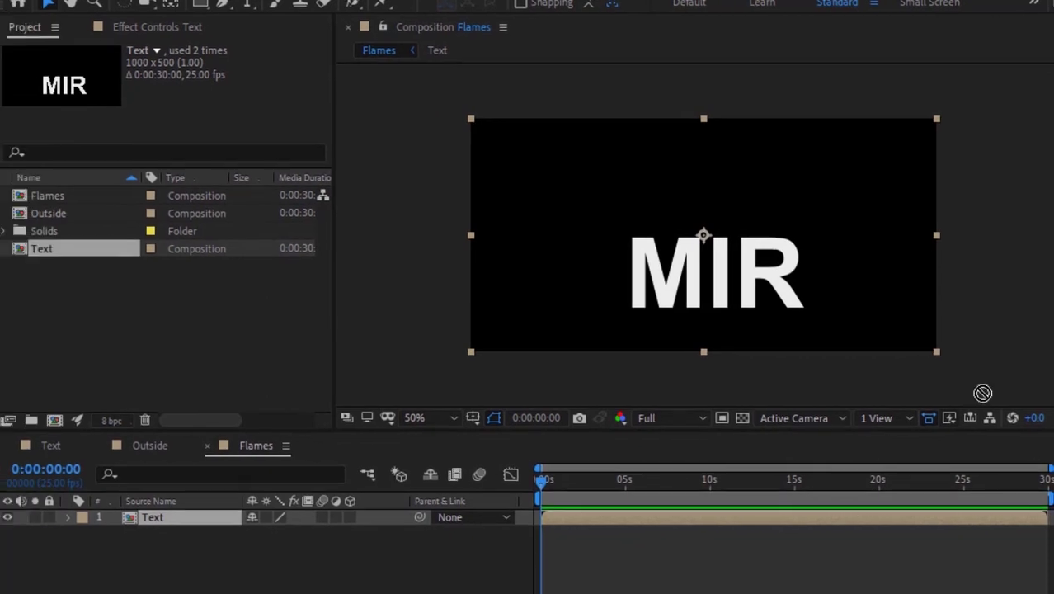
drag(199, 534, 201, 533)
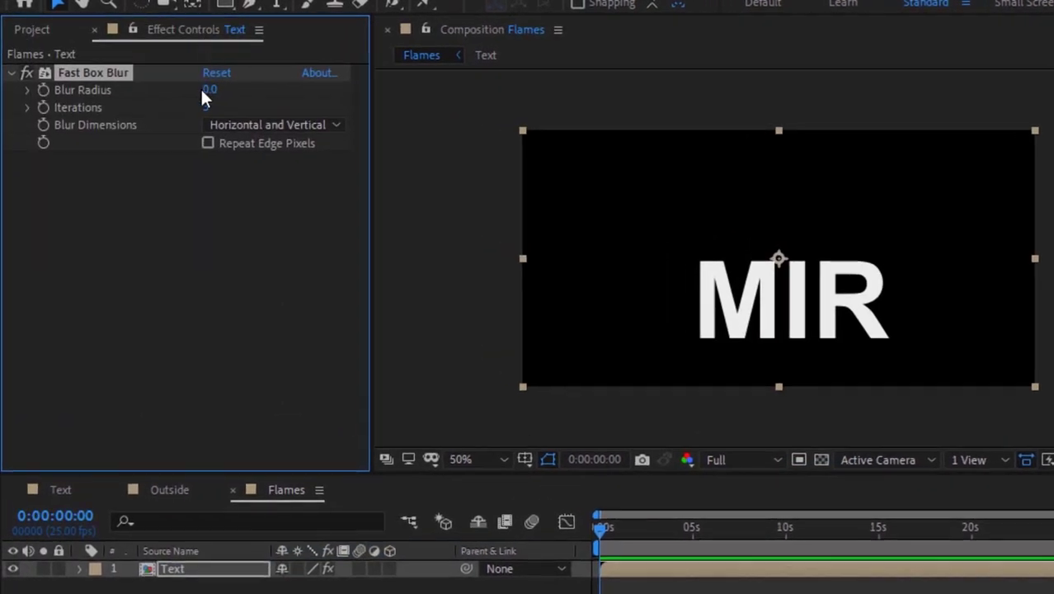
click(207, 90)
text(137)
key(Tab)
text(1)
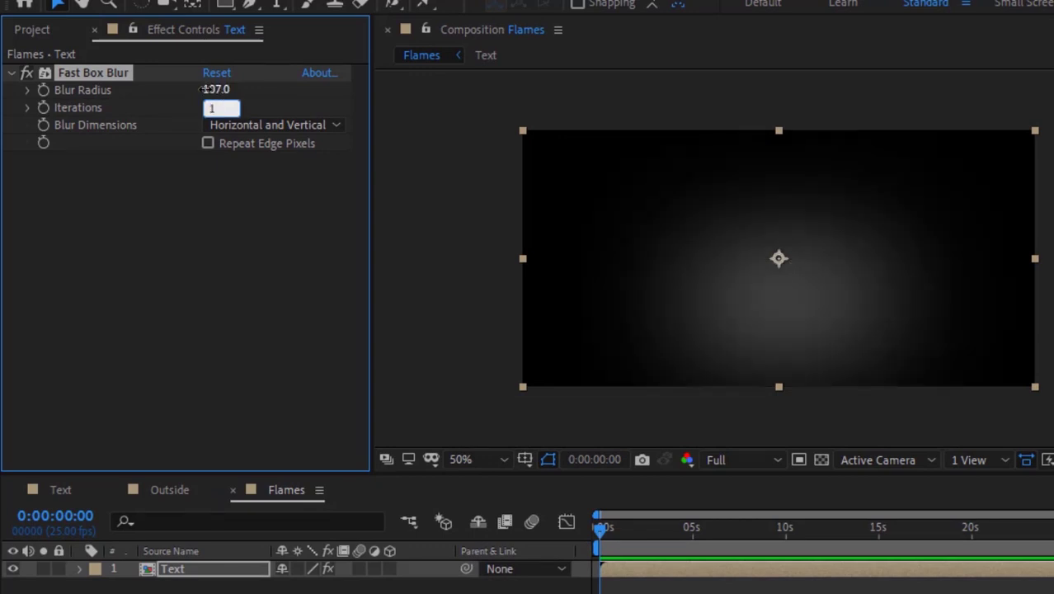
key(Return)
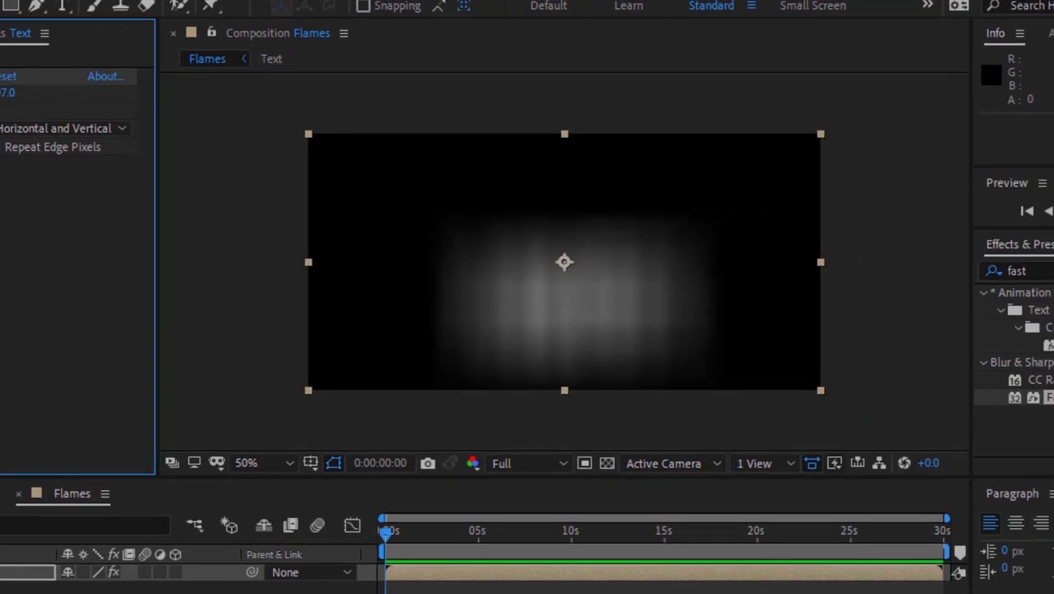
Step: Apply Levels to the Text layer on Alpha with Input White 148 and Gamma 1.89
click(935, 271)
key(BackSpace)
text(level)
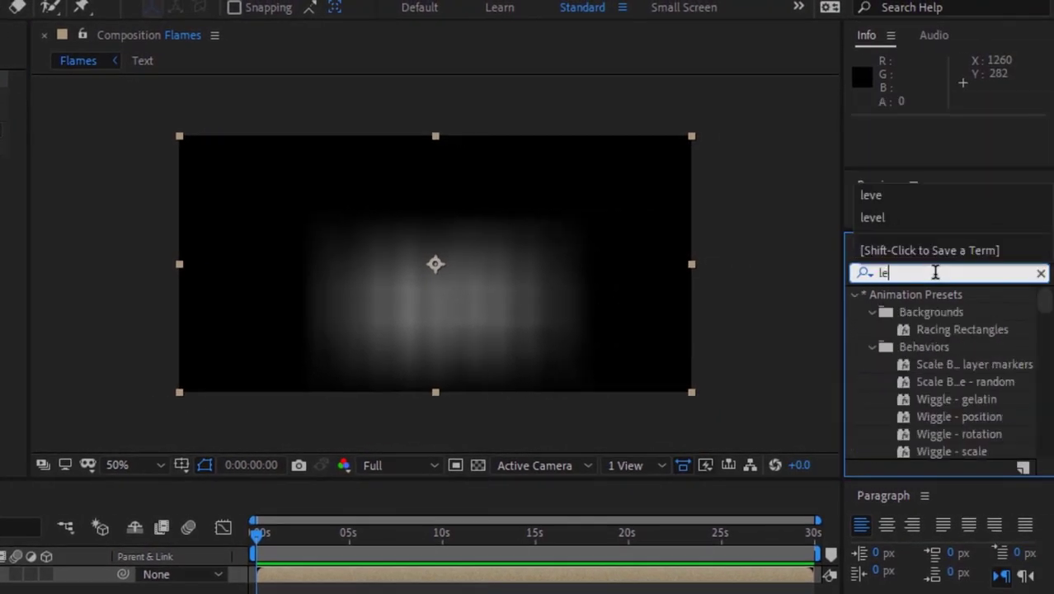
drag(933, 399, 223, 221)
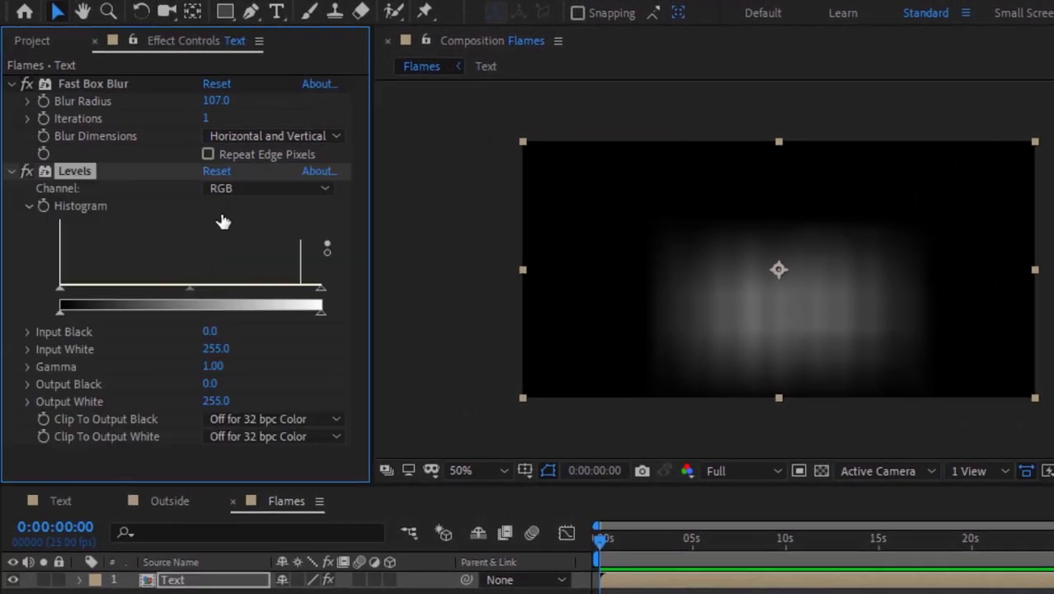
click(257, 188)
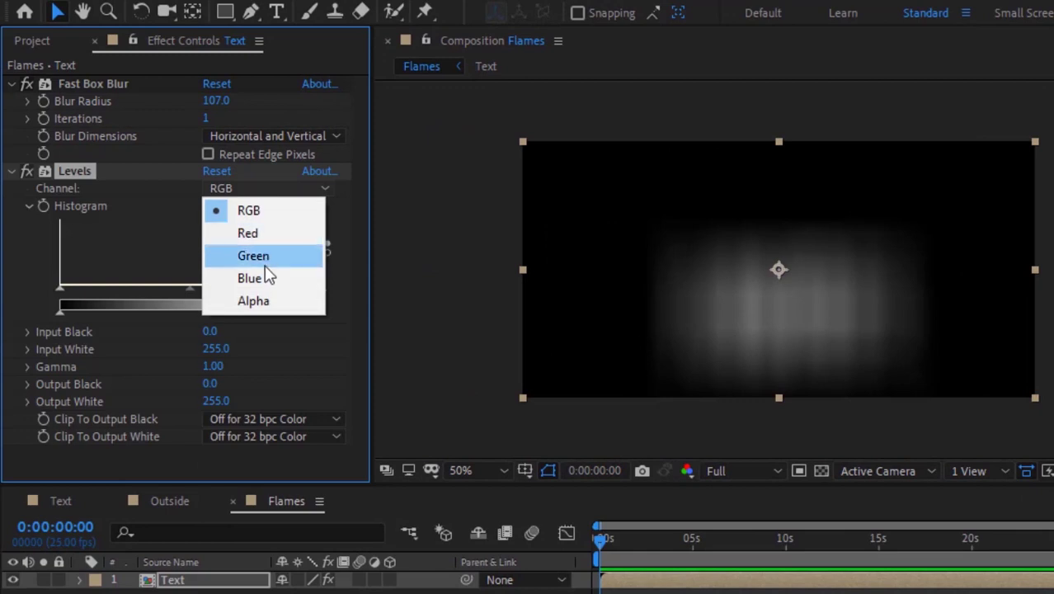
click(265, 298)
click(211, 332)
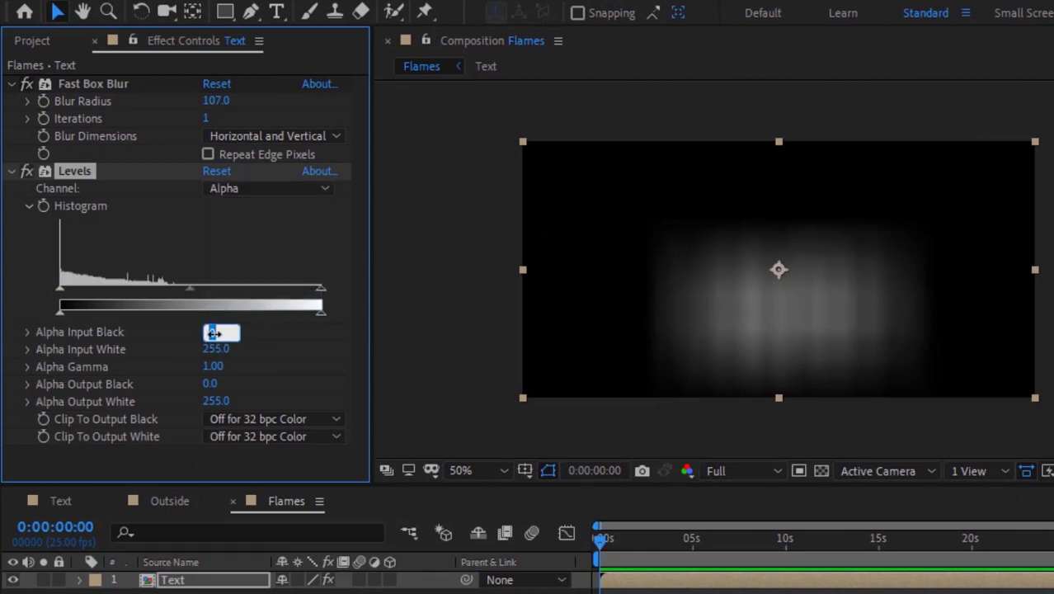
key(Tab)
text(148)
key(Tab)
text(1)
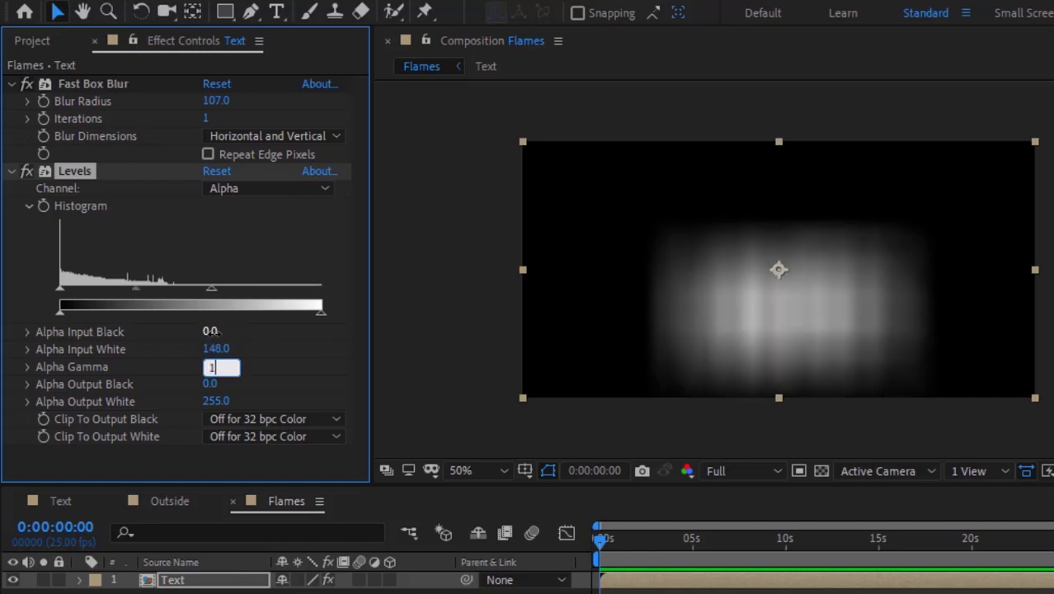
key(Return)
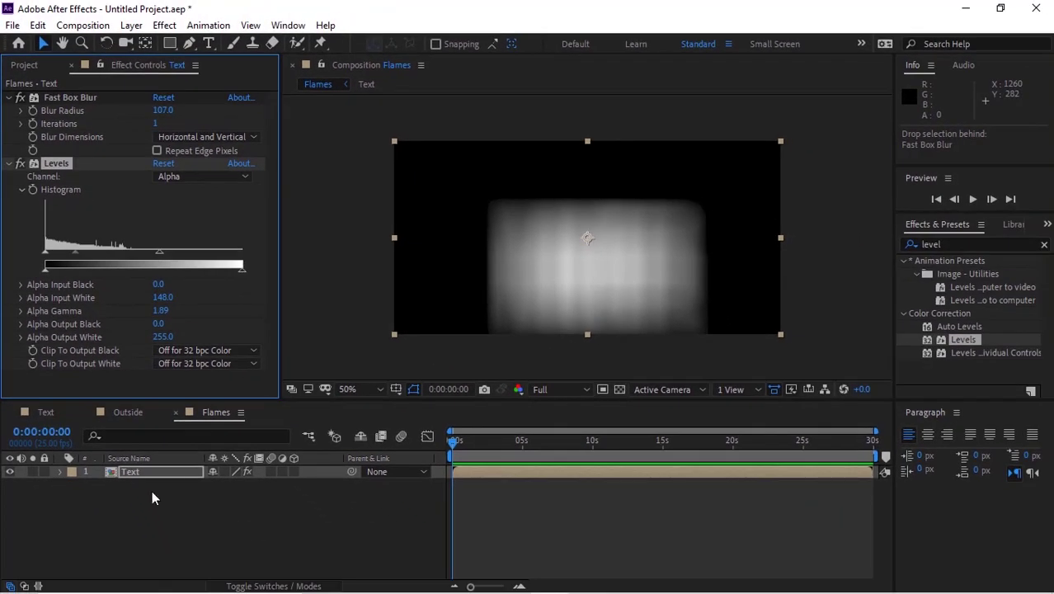
click(164, 507)
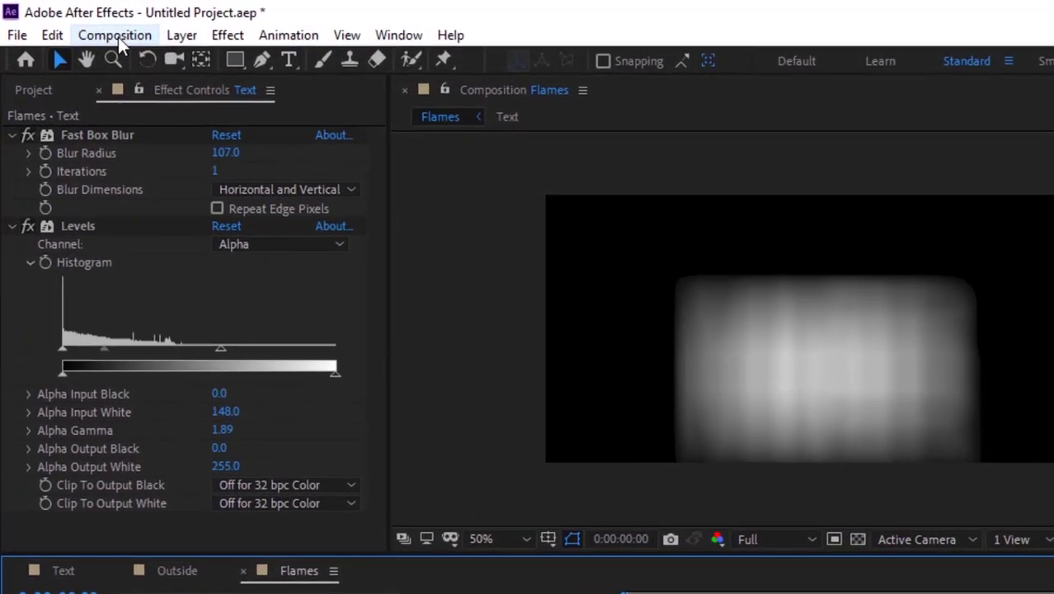
Step: Create a 1280×720 composition named Fire
click(83, 27)
click(137, 63)
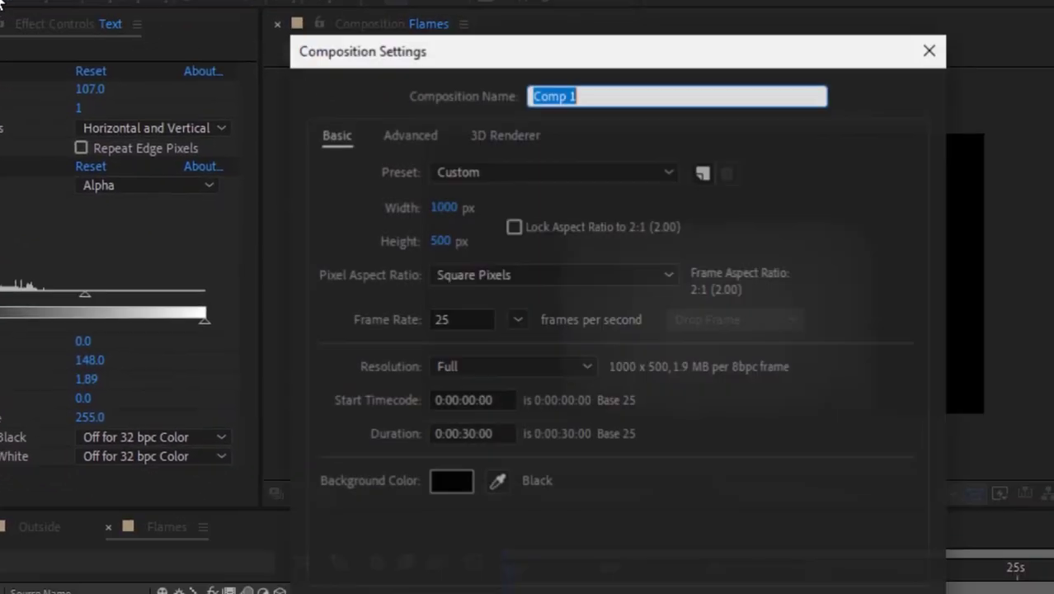
text(F)
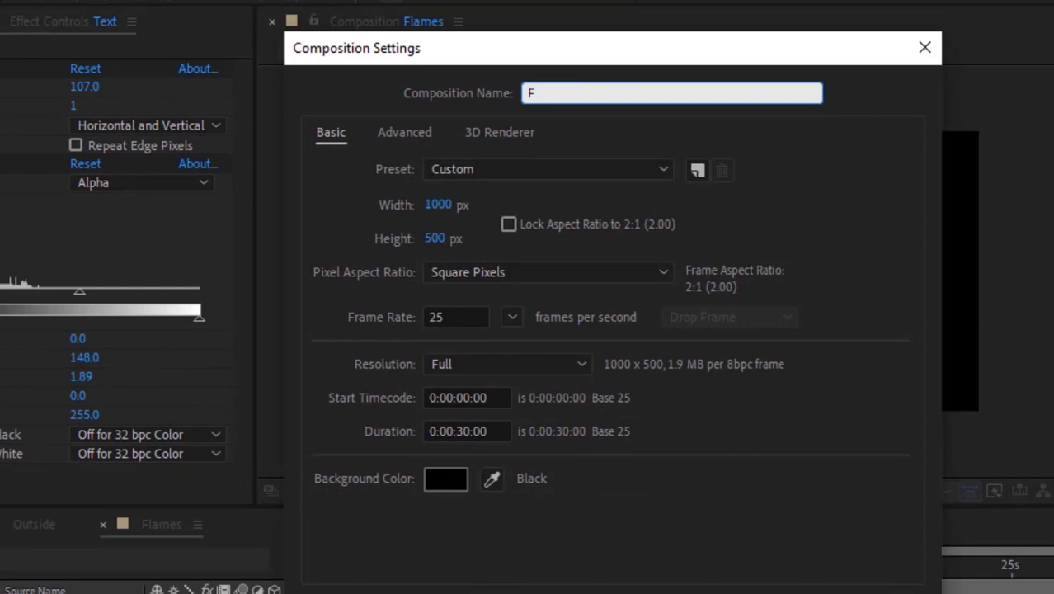
key(Tab)
key(Tab)
key(Tab)
text(1280)
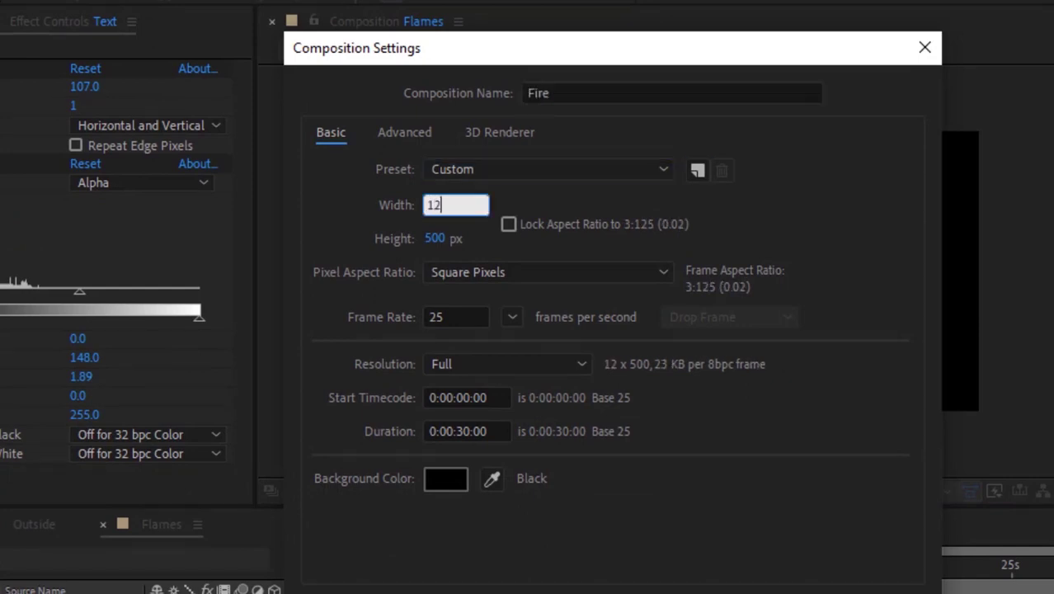
key(Tab)
text(720)
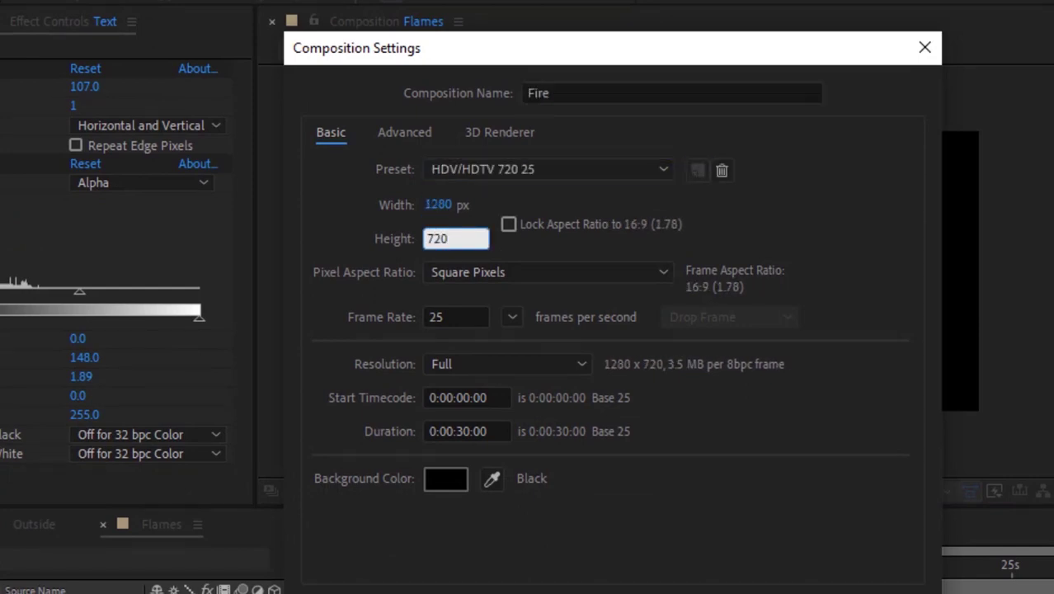
key(Return)
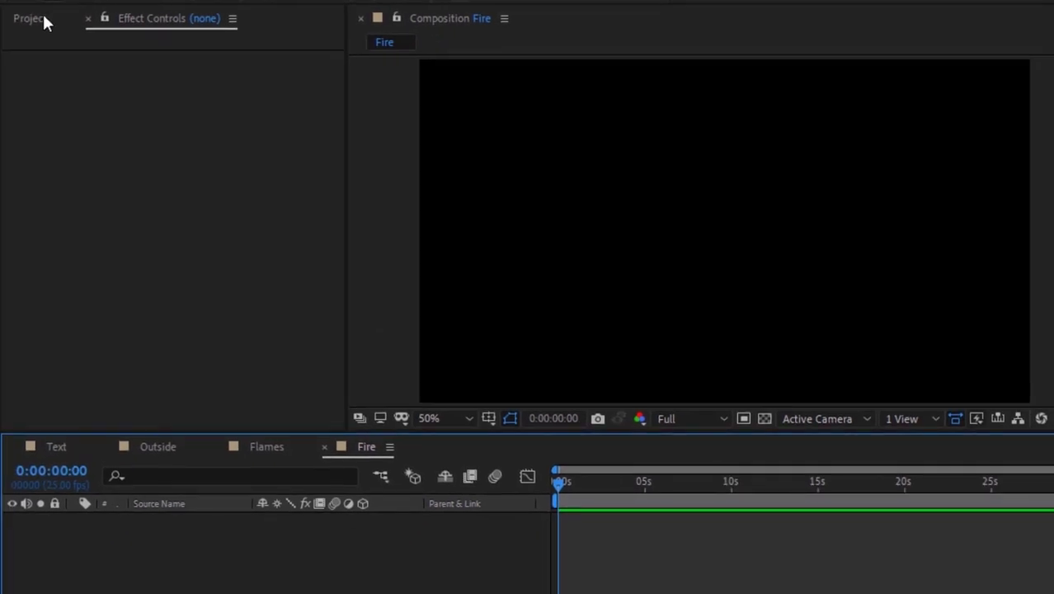
Step: Nest the Flames and Outside comps in Fire and hide the Flames layer
click(33, 18)
click(66, 339)
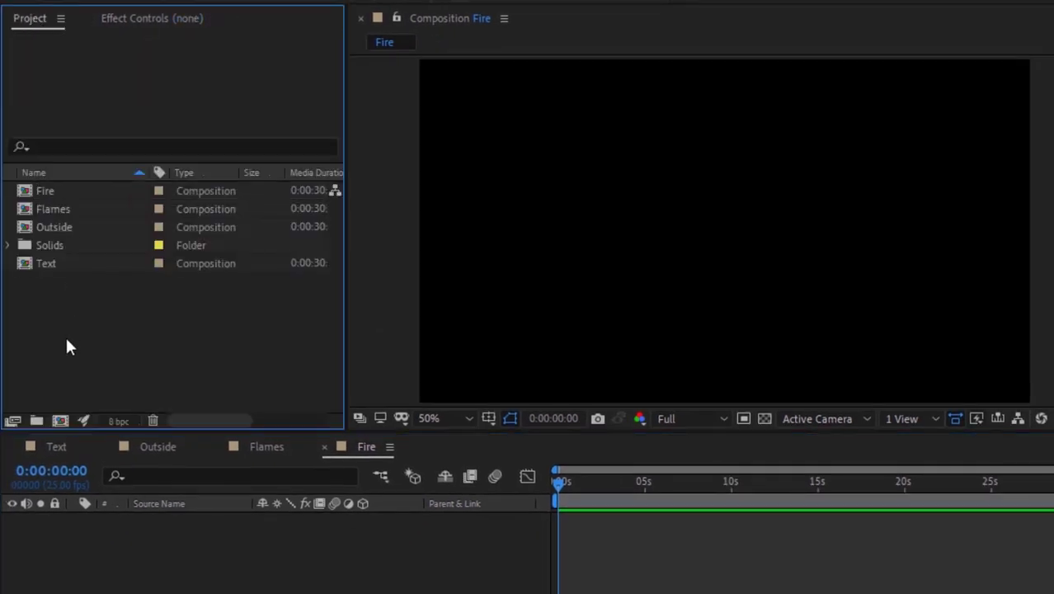
click(52, 204)
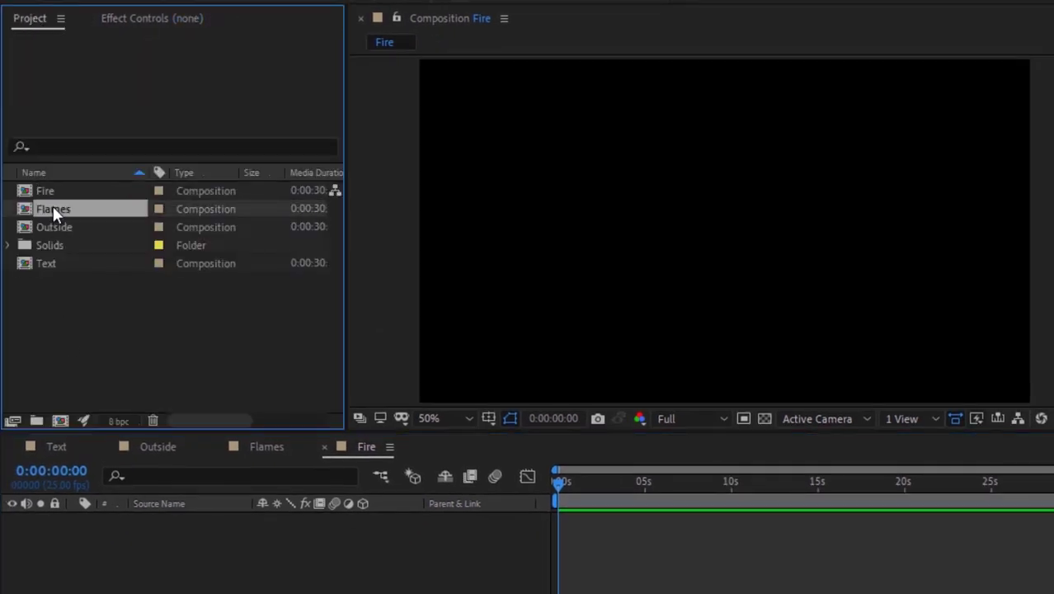
shift+click(53, 225)
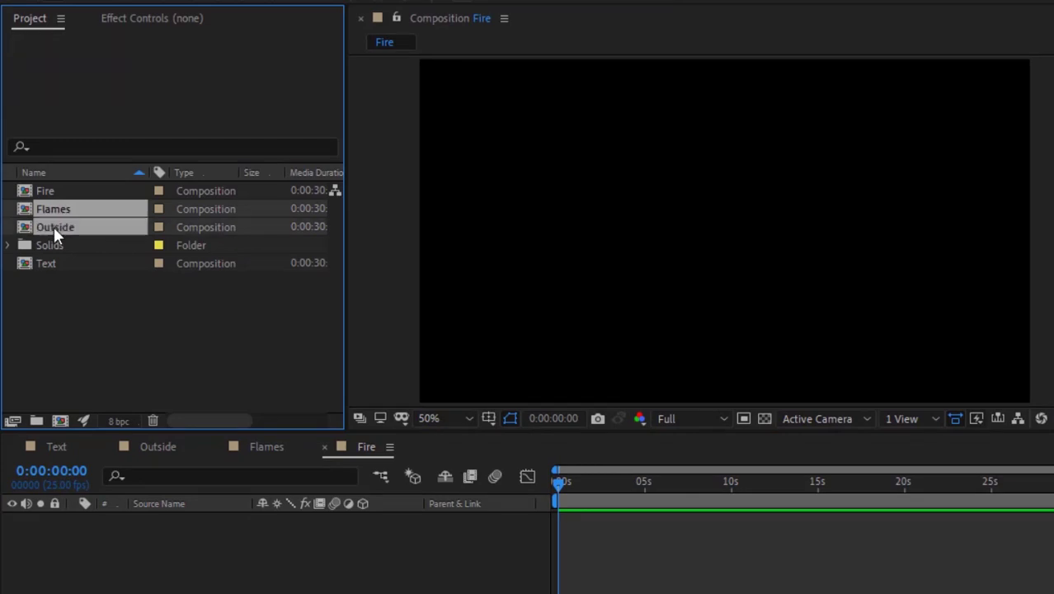
drag(53, 227, 109, 584)
click(13, 521)
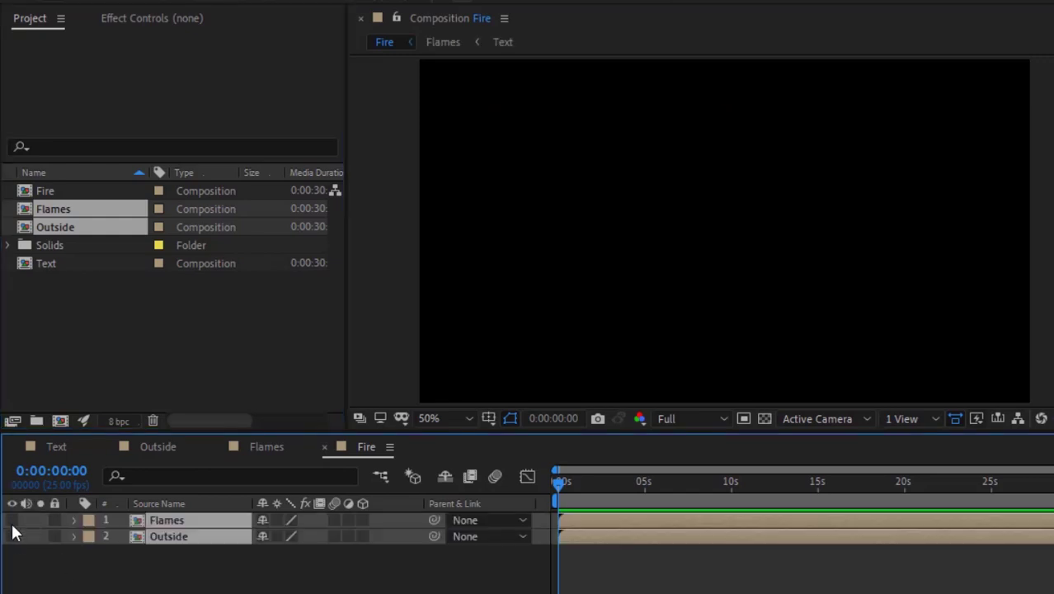
click(35, 581)
Step: Create a new full-frame solid layer named MIR in the Fire composition
right_click(35, 581)
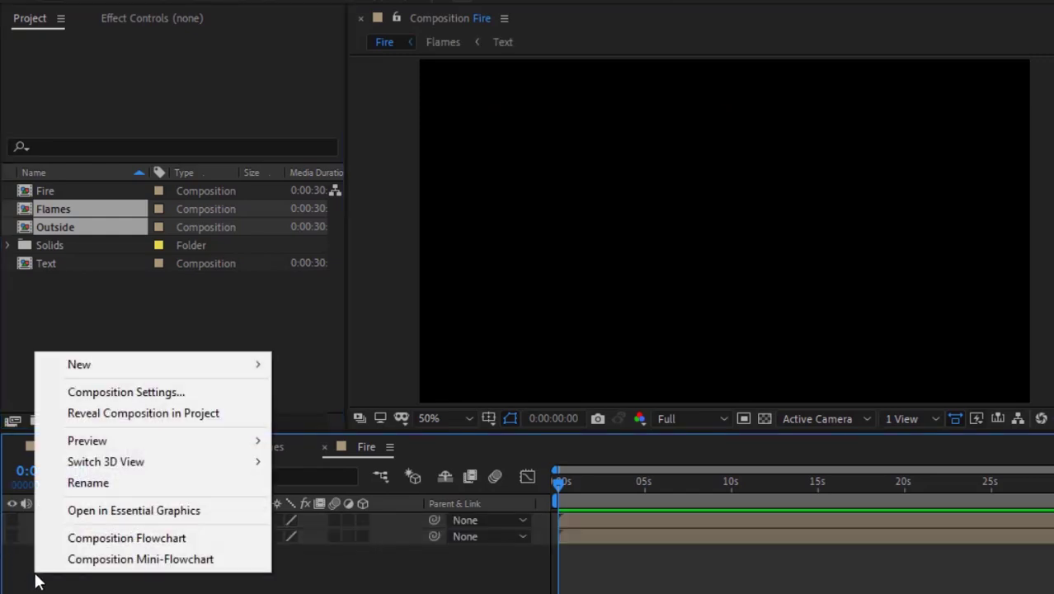
mouse_move(216, 365)
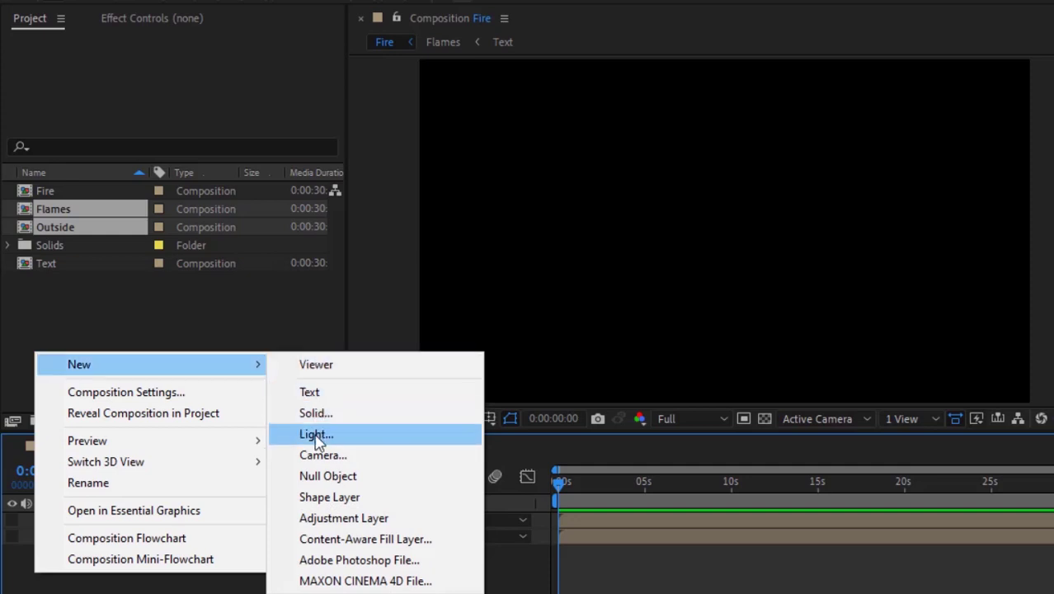
click(317, 413)
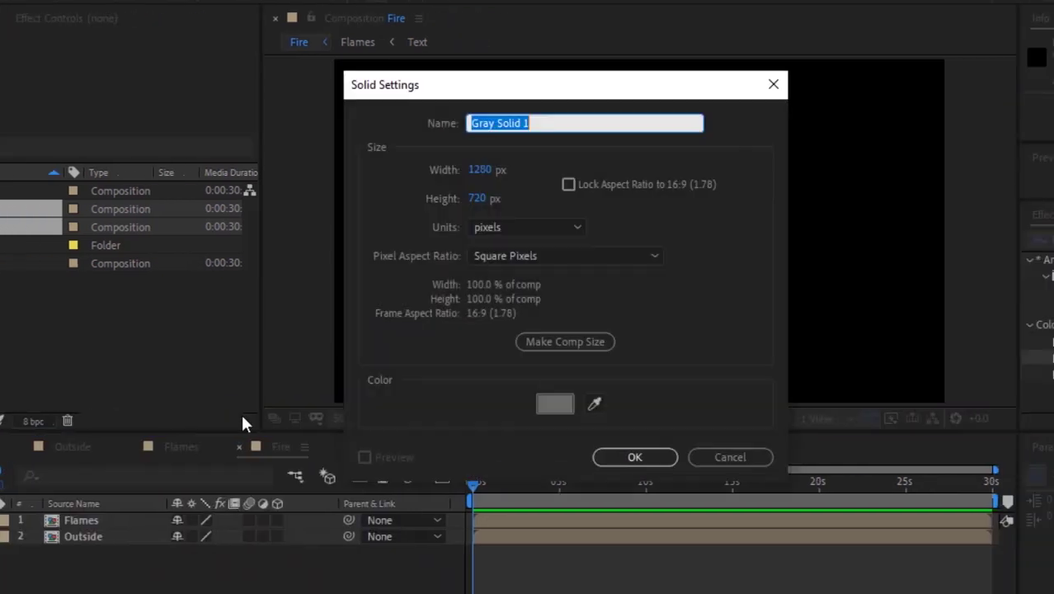
text(Ml)
text(R)
key(Return)
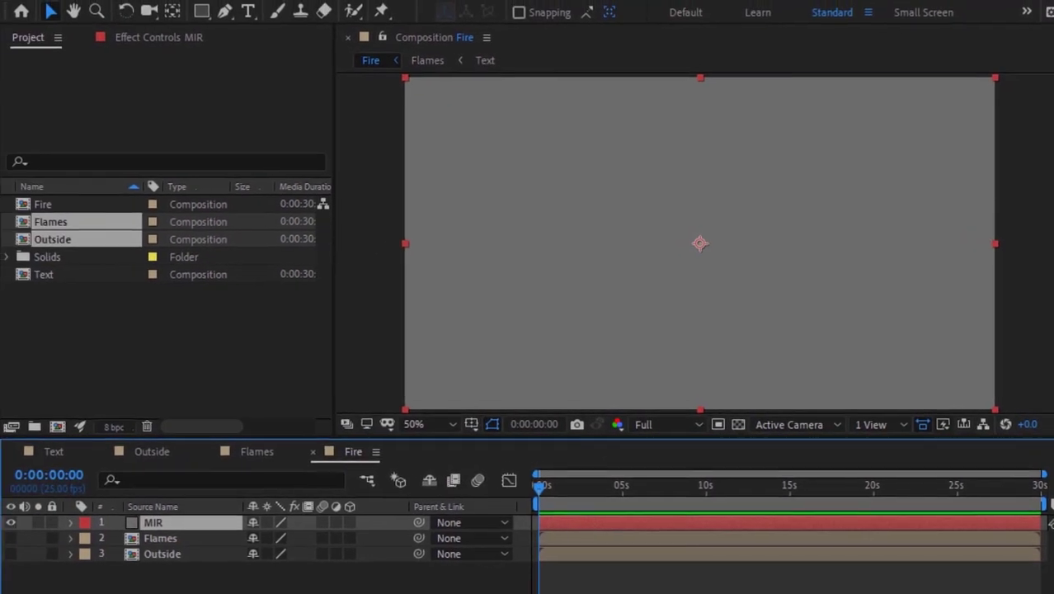
click(126, 39)
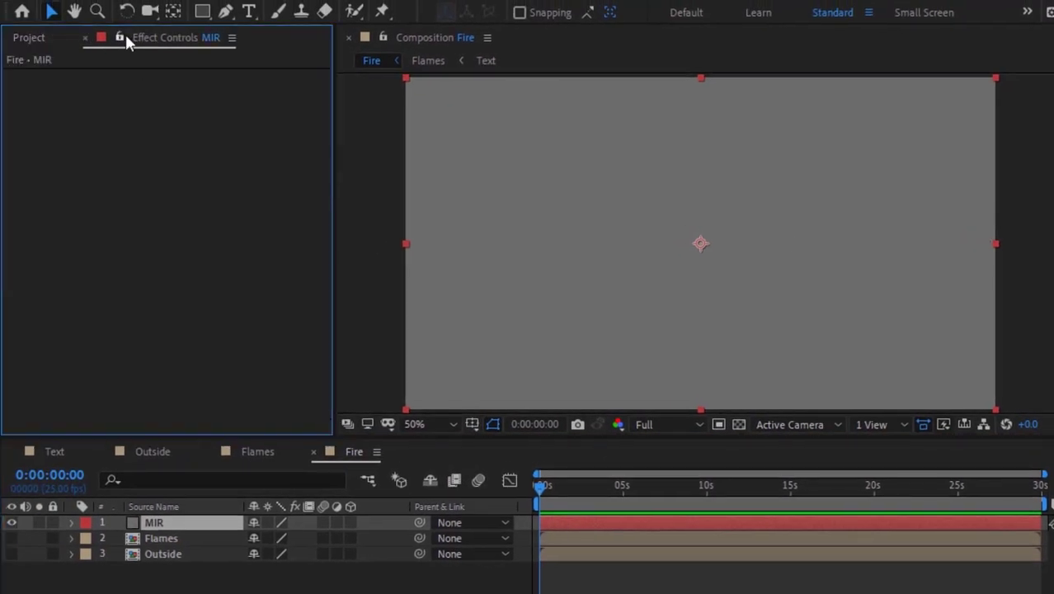
Step: Apply RG Trapcode > Mir to the MIR solid and pan the viewer to recentre the render
right_click(141, 164)
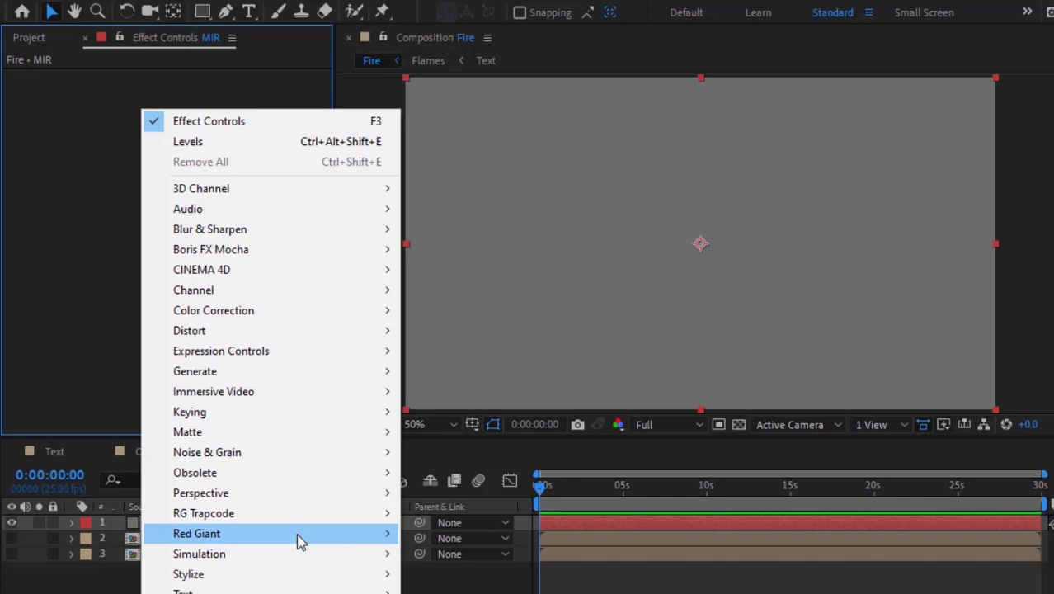
mouse_move(337, 512)
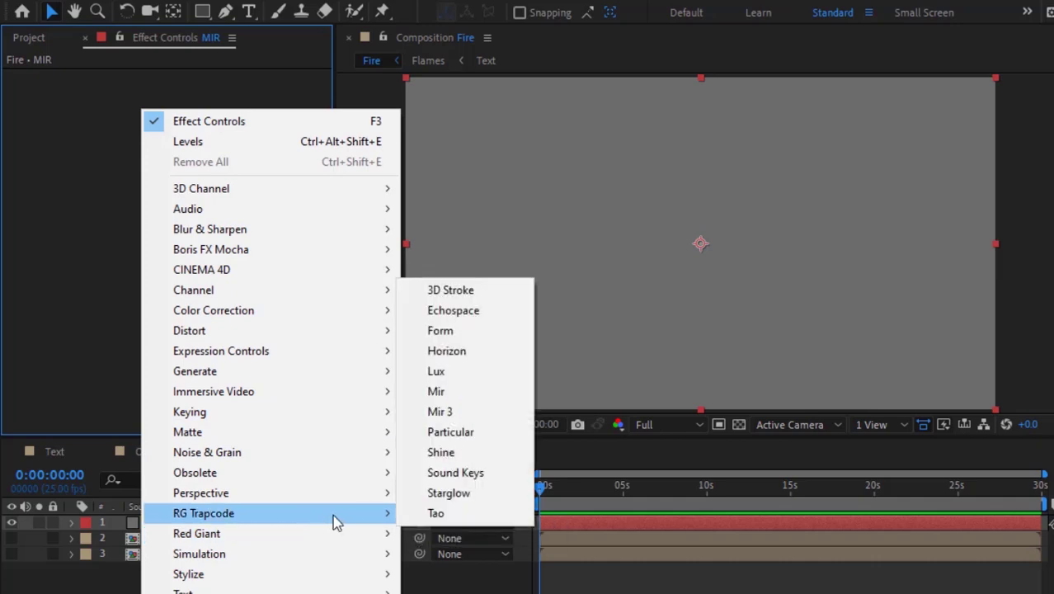
click(458, 394)
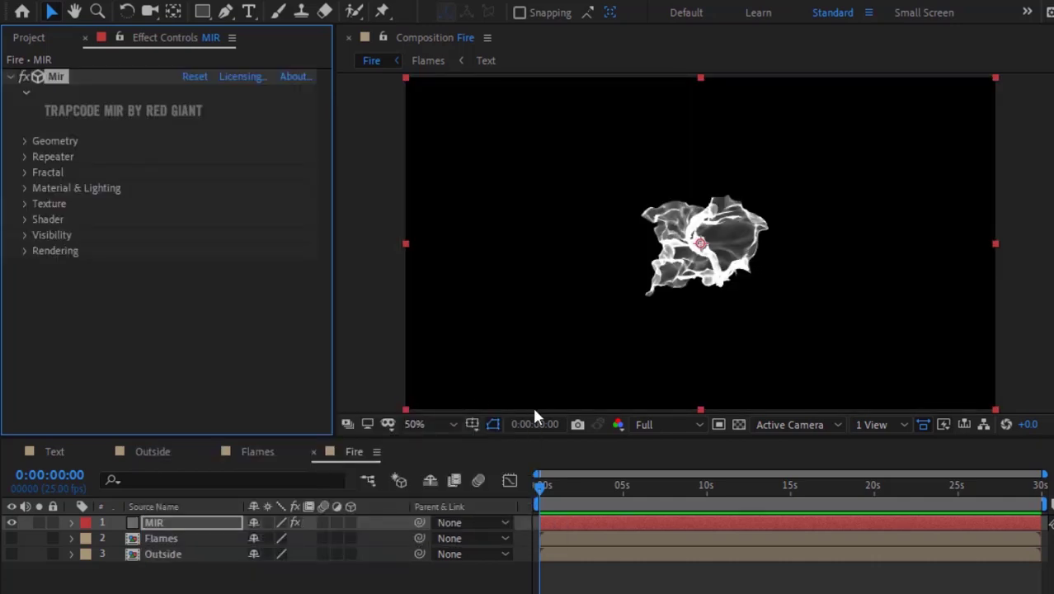
key(h)
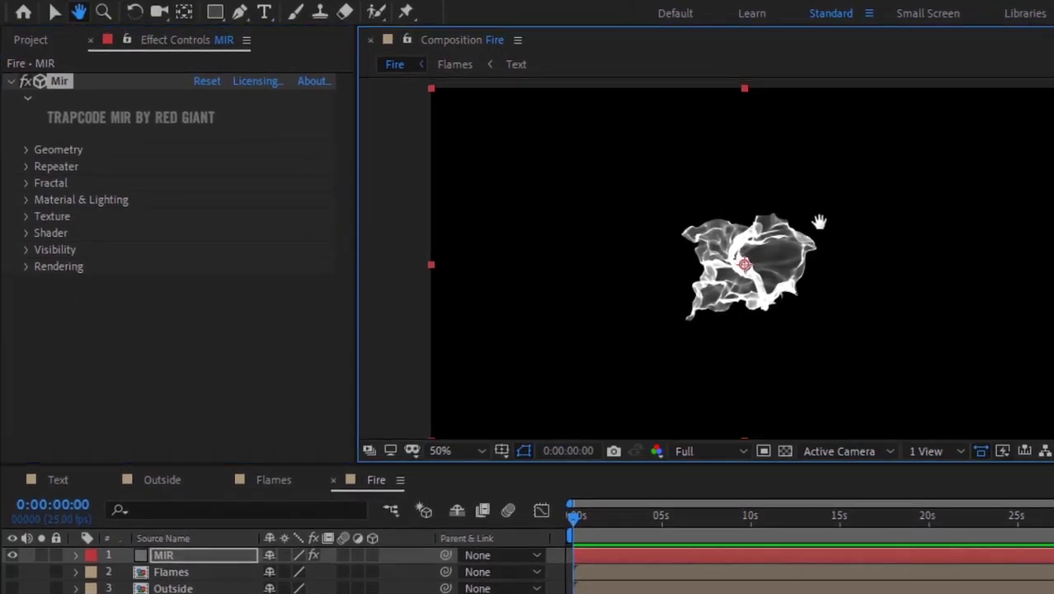
drag(819, 221, 781, 209)
Step: Set Mir's Geometry Vertices X and Vertices Y to 400
key(v)
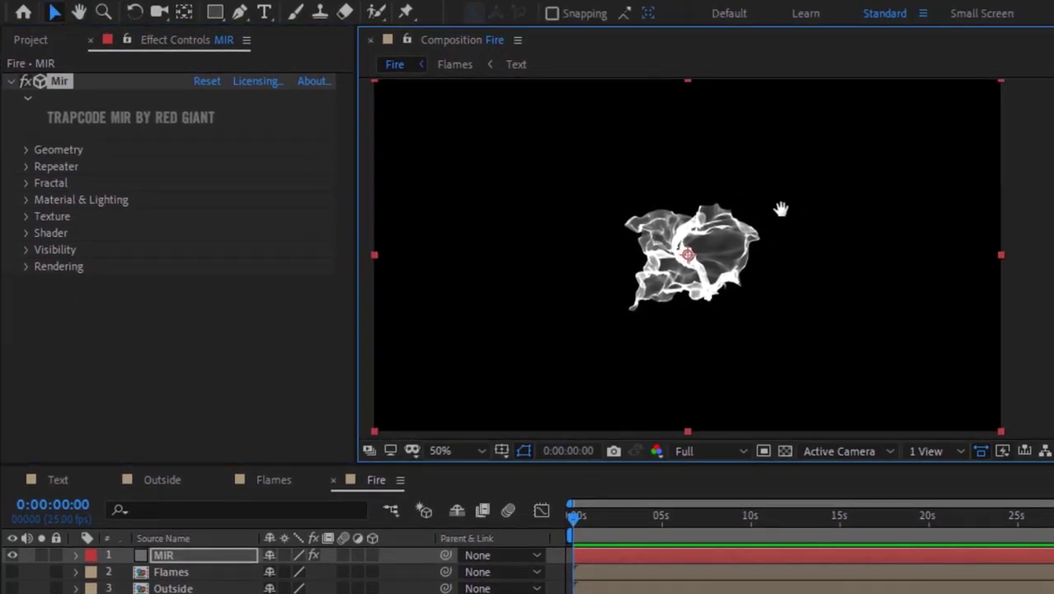
click(25, 151)
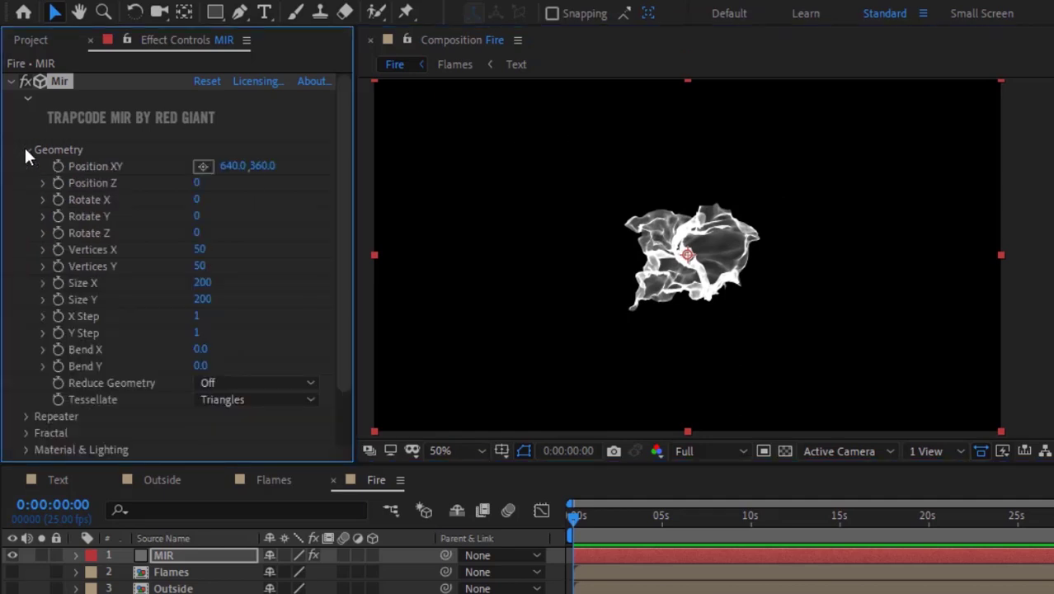
click(197, 183)
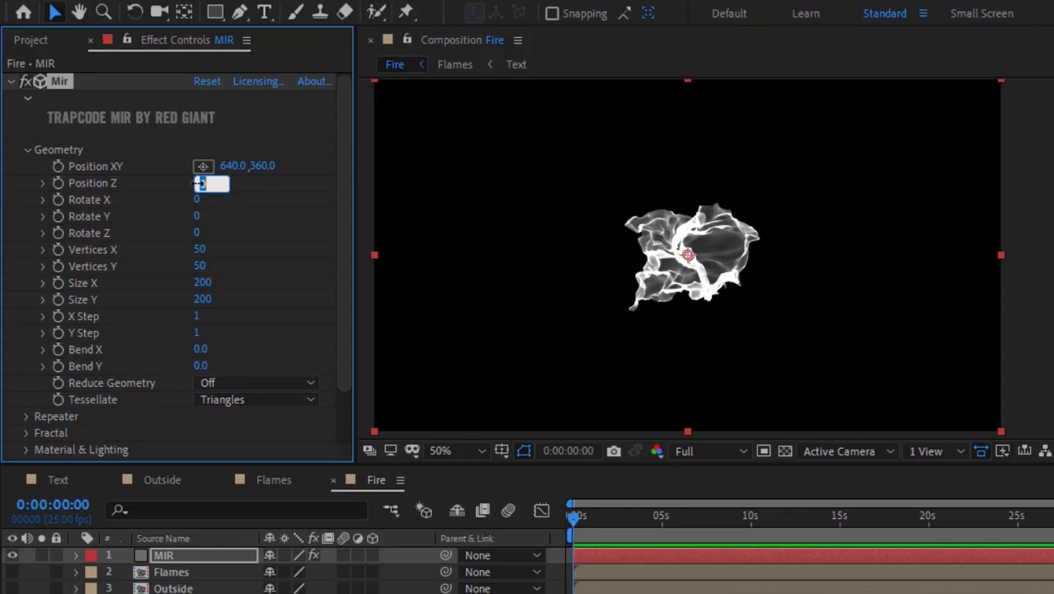
key(Tab)
key(Tab)
key(Tab)
key(Tab)
text(400)
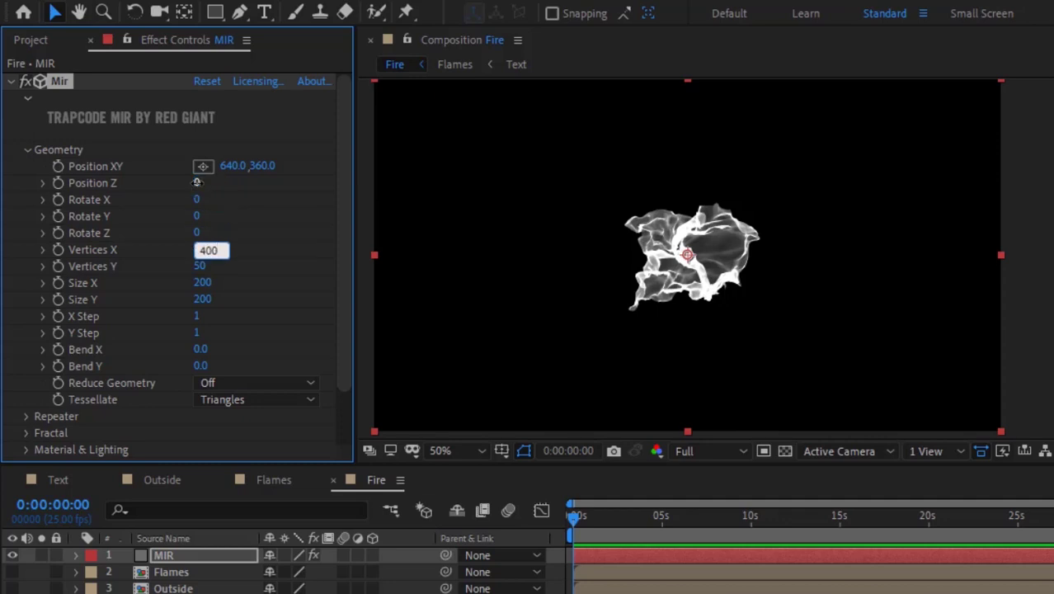
key(Tab)
text(300)
key(Tab)
key(shift+Tab)
text(400)
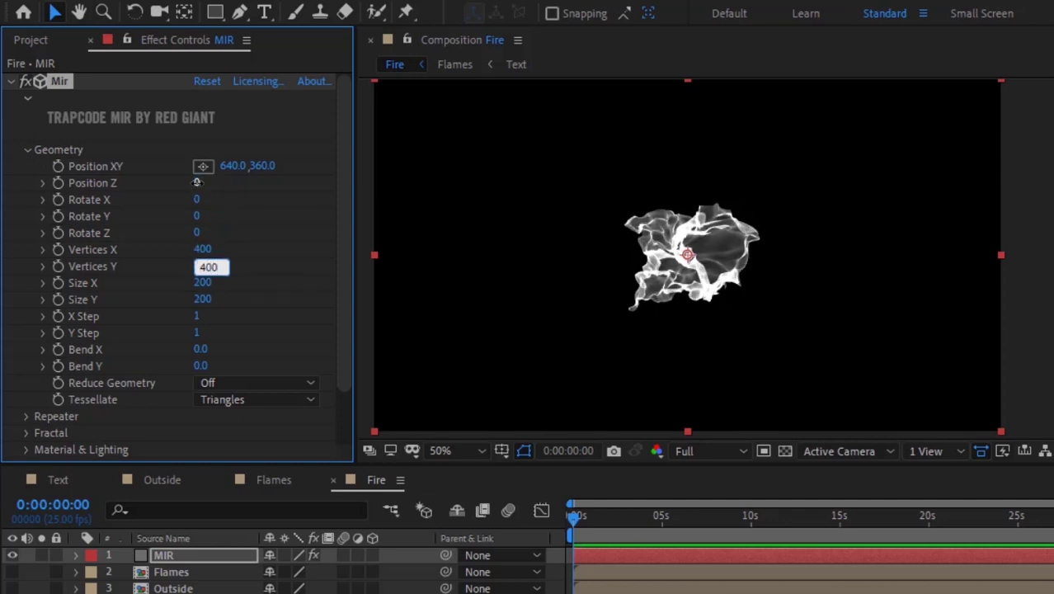
key(Tab)
Step: Set Mir's Geometry Size X to 300 and Size Y to 150
text(300)
key(Tab)
text(150)
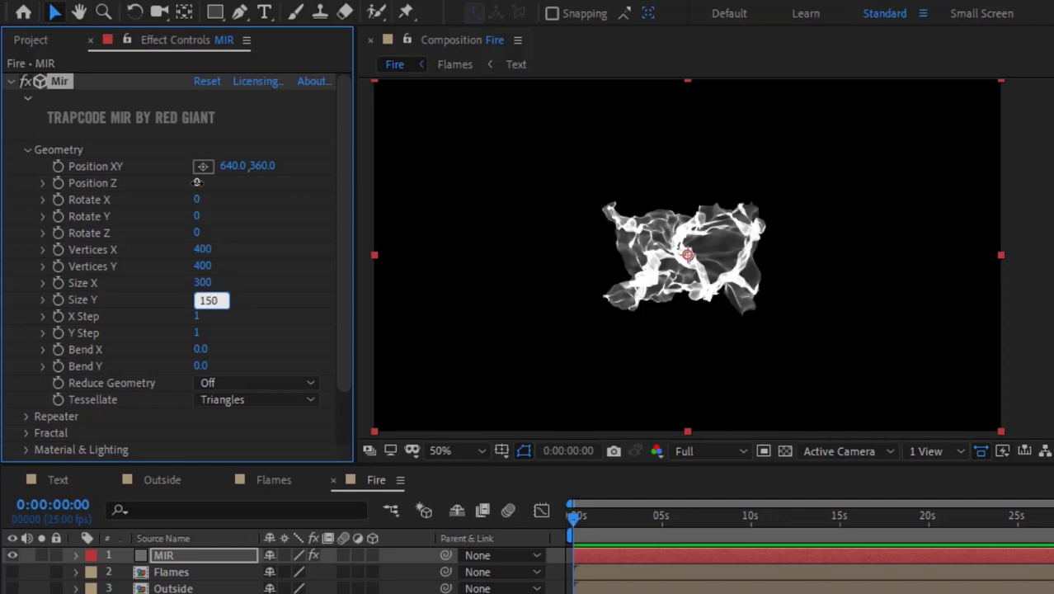
key(Tab)
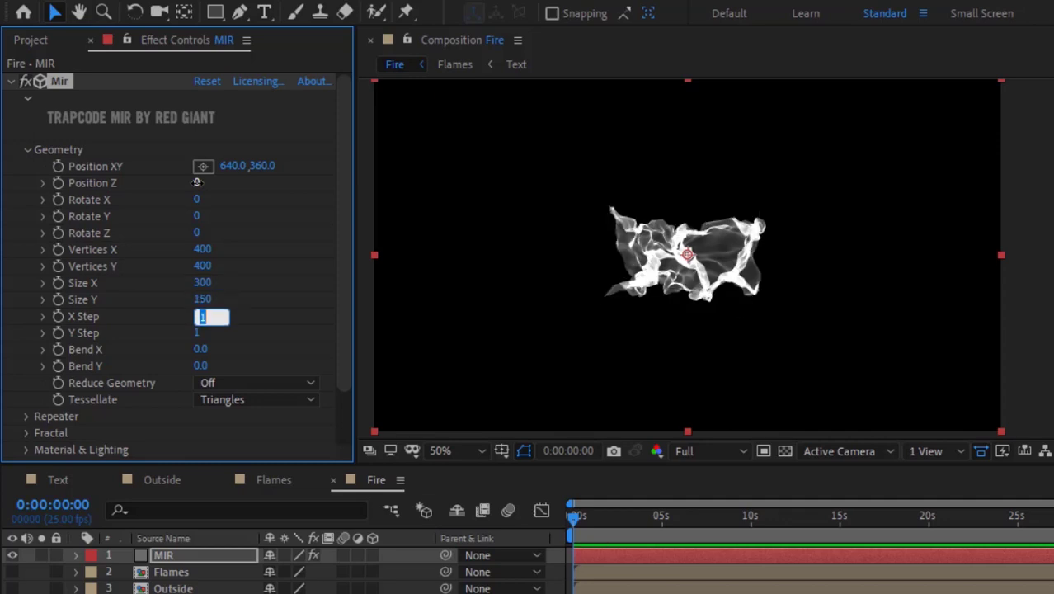
key(Tab)
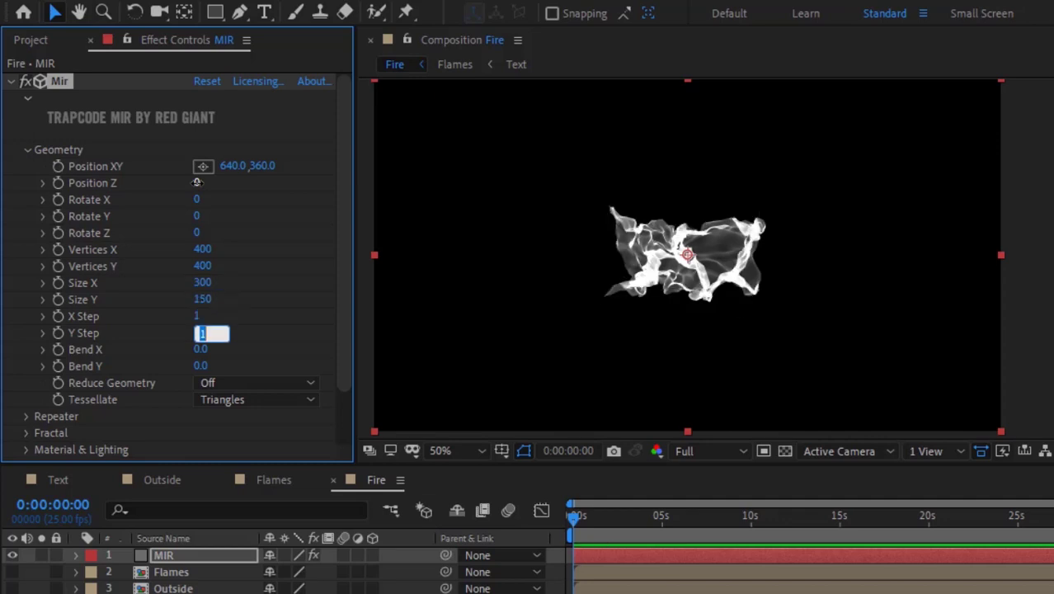
Step: Collapse Geometry and reveal Mir's Fractal settings
click(26, 150)
click(25, 167)
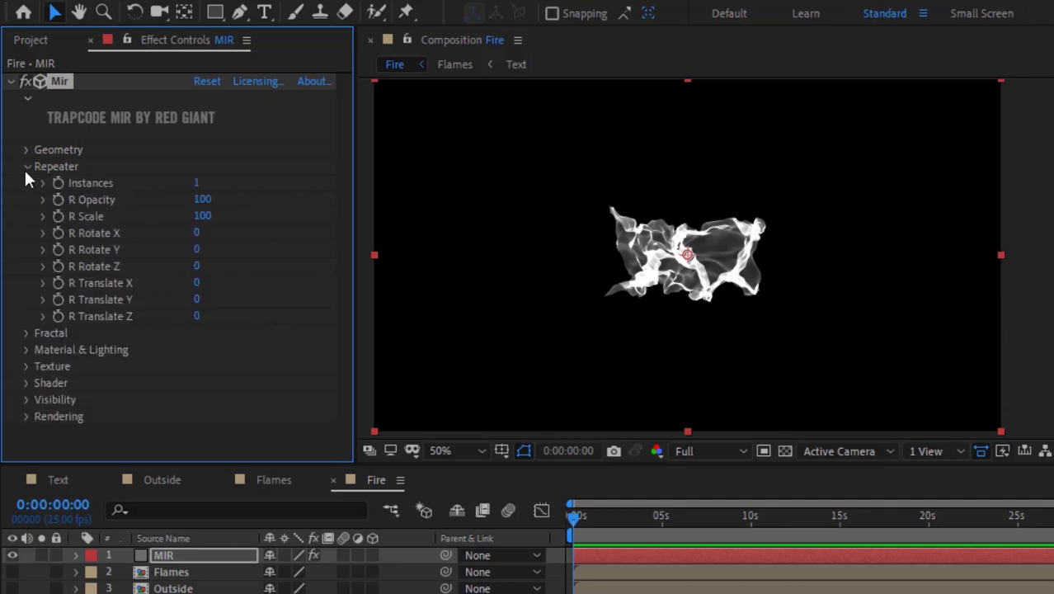
click(25, 166)
click(25, 183)
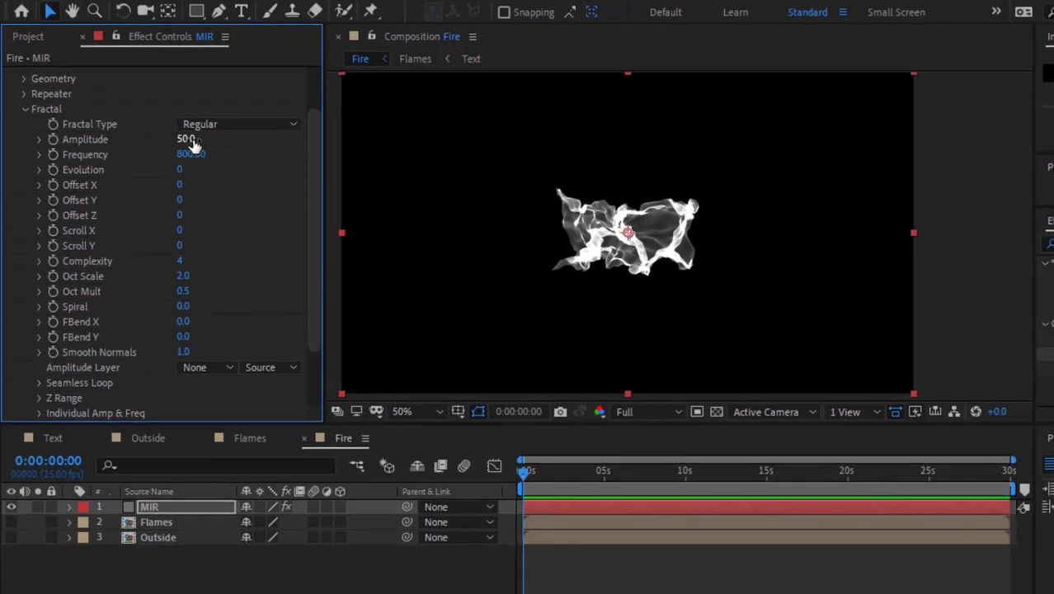
Step: Set Fractal Amplitude to 17 at frame 0 and display the timecode in frames
click(184, 140)
text(17)
key(Return)
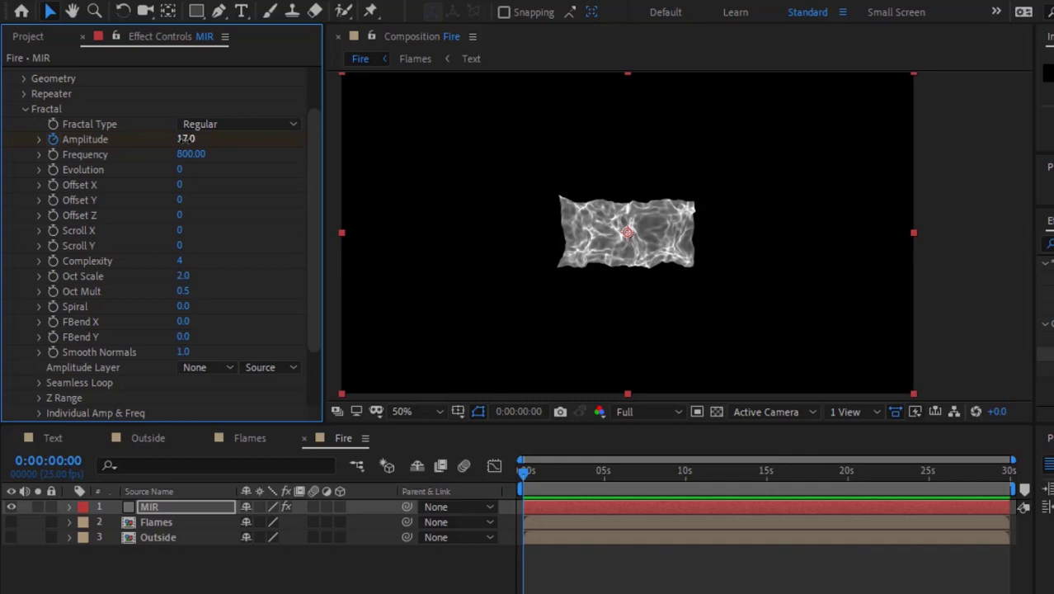
click(49, 463)
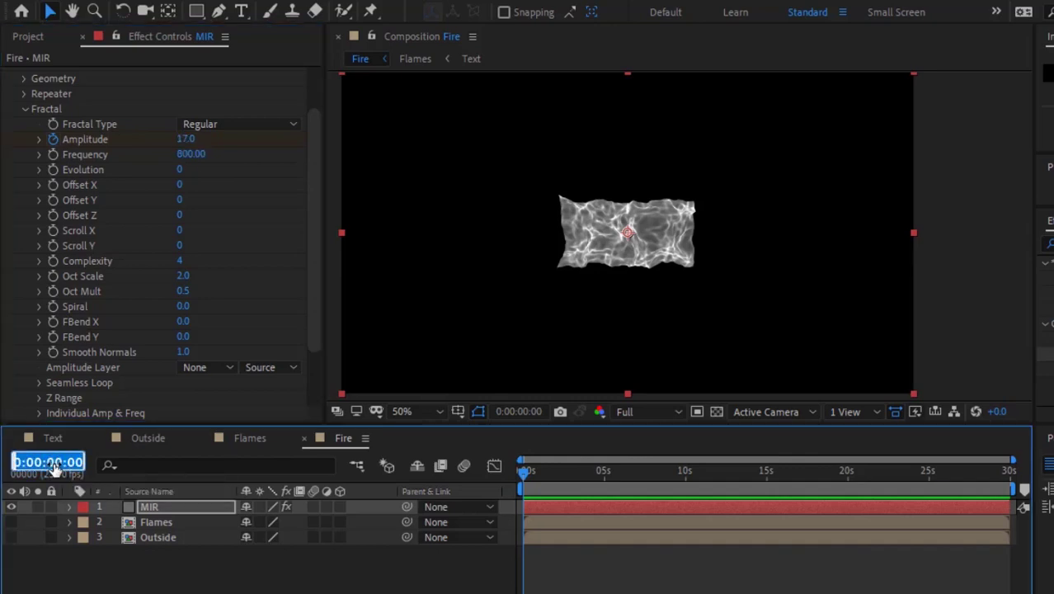
key(Return)
click(42, 462)
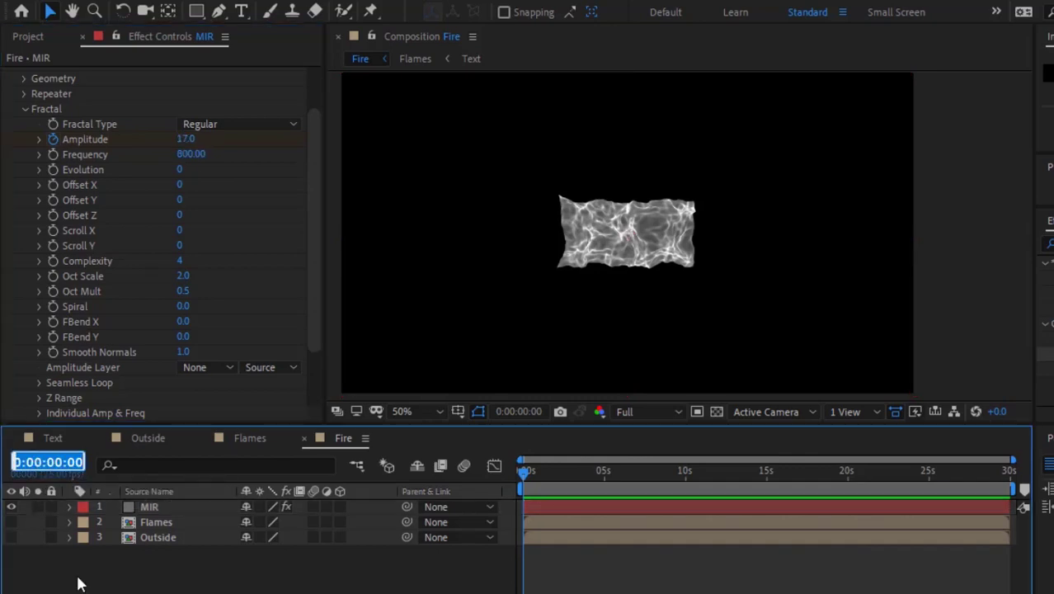
ctrl+click(60, 462)
Step: At frame 20, set Amplitude to 52 and scrub to preview the change
click(62, 462)
text(20)
key(Return)
click(188, 139)
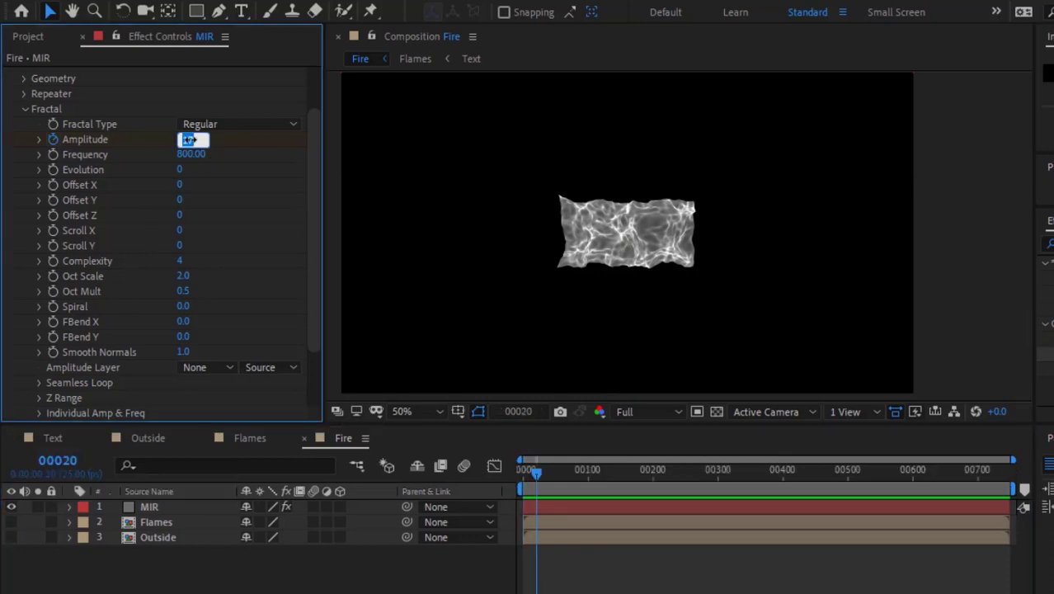
text(52)
key(Return)
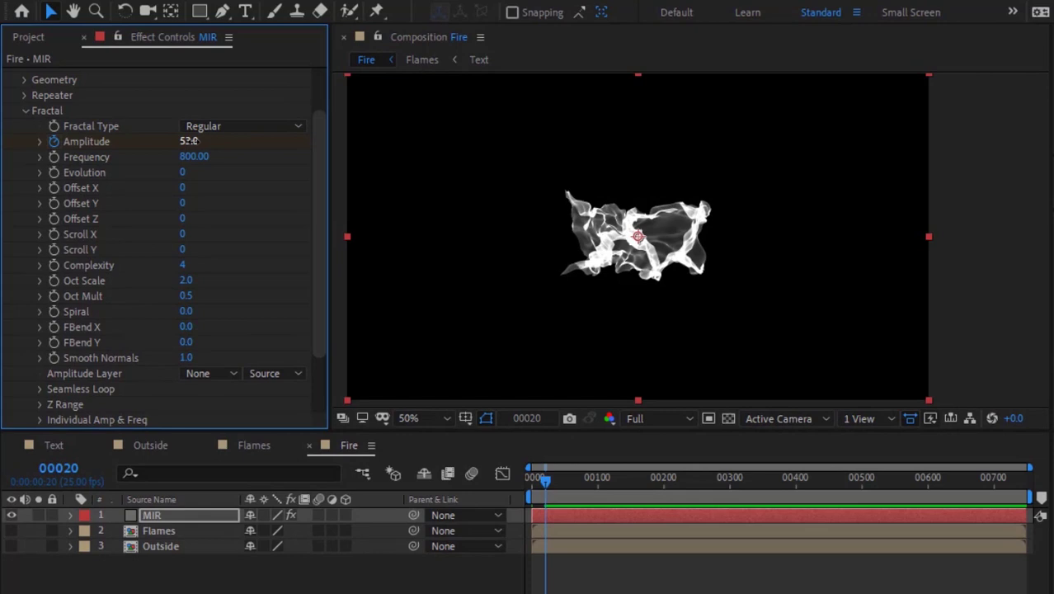
drag(543, 478, 522, 477)
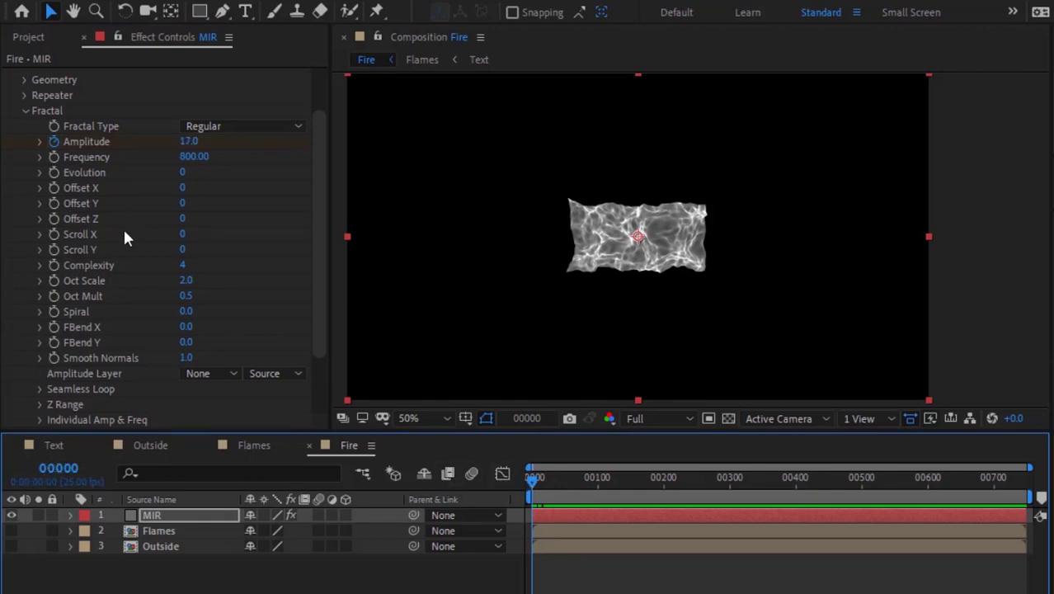
Step: Keyframe Mir's Frequency at 3500 on frame 0
click(55, 160)
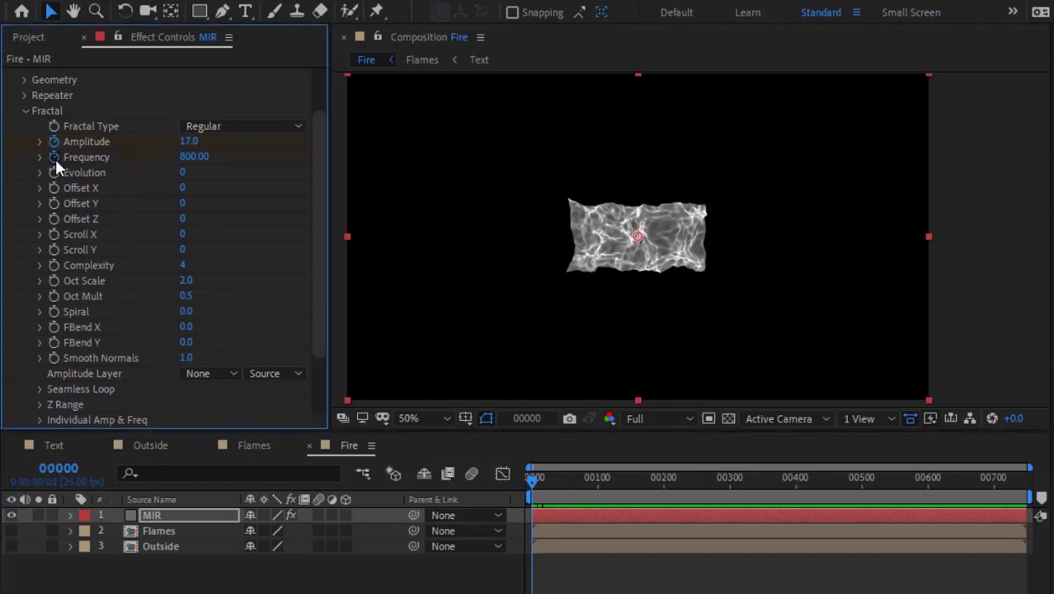
click(192, 156)
text(250)
key(Return)
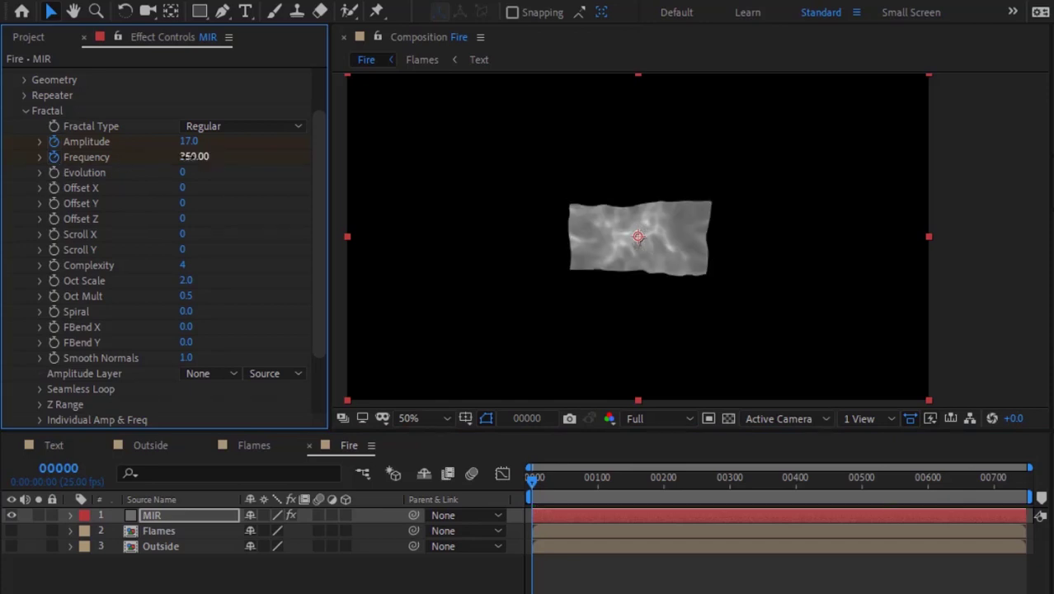
click(185, 156)
text(2500)
key(Return)
text(3500)
key(Return)
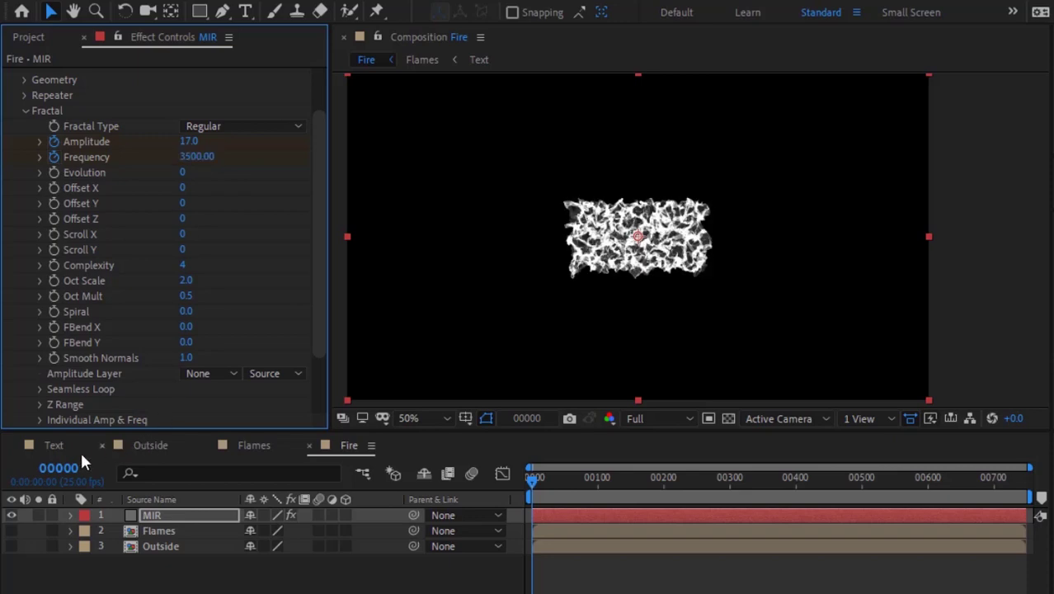
Step: At frame 110, set Frequency to 2000 and scrub to preview the fire
click(59, 469)
text(110)
key(Return)
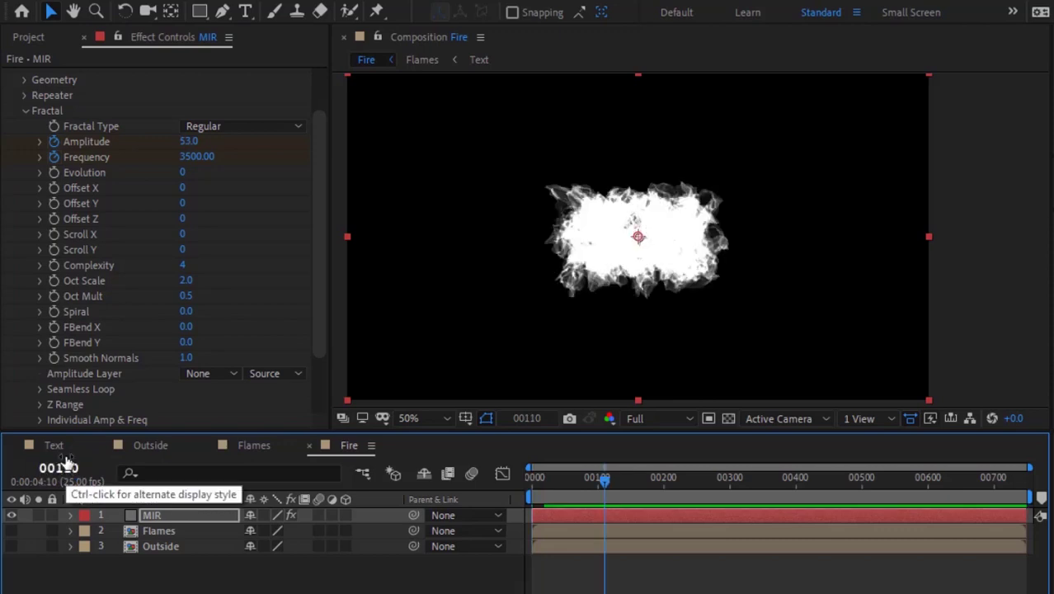
click(197, 157)
text(2000)
key(Return)
drag(588, 467, 478, 489)
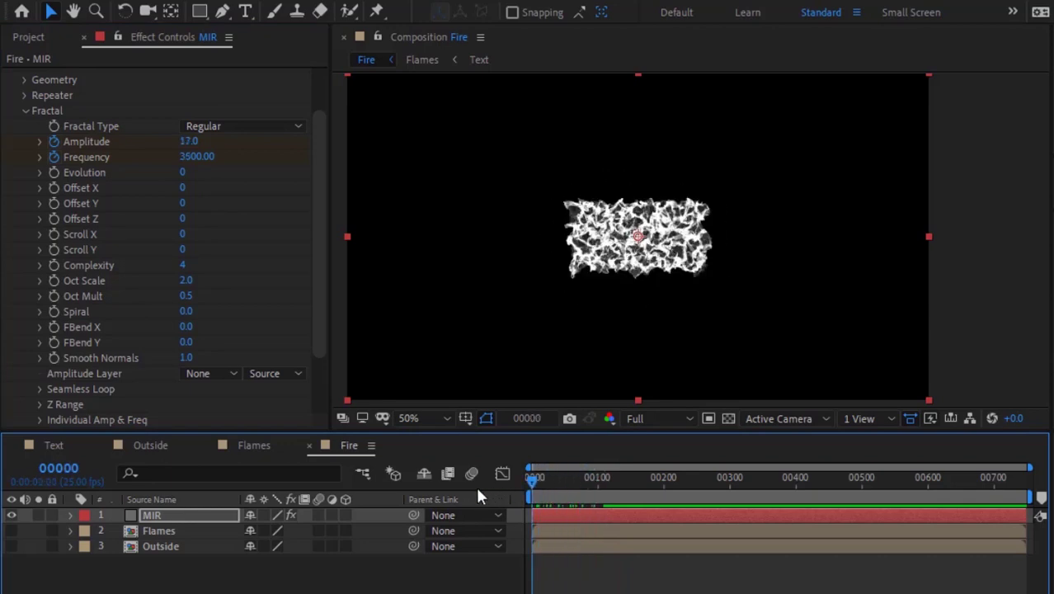
Step: Drive Mir's Evolution with the expression time*5
click(196, 155)
key(Return)
click(54, 172)
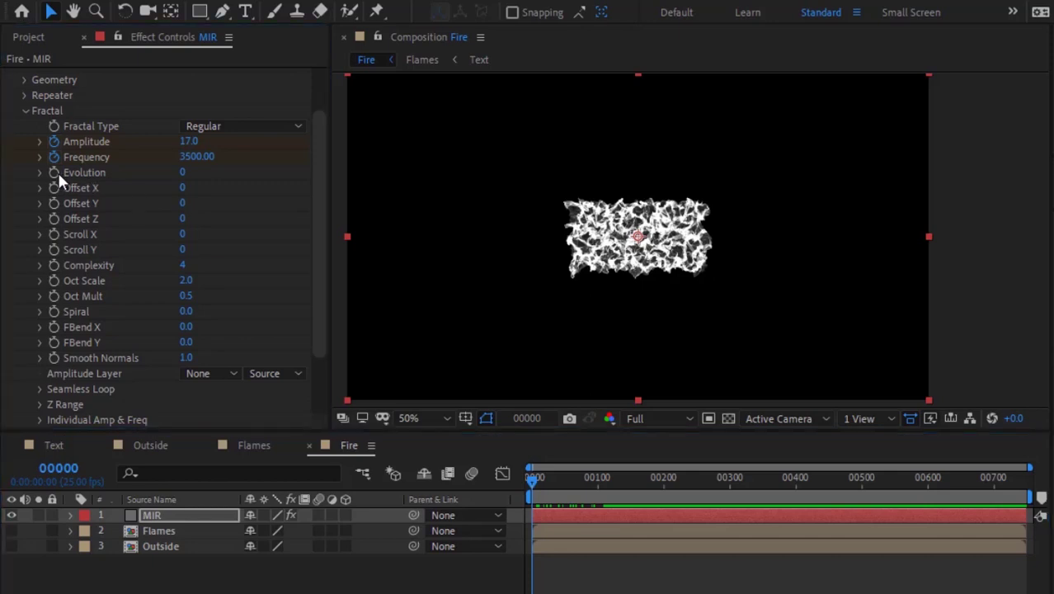
key(alt+shift+equal)
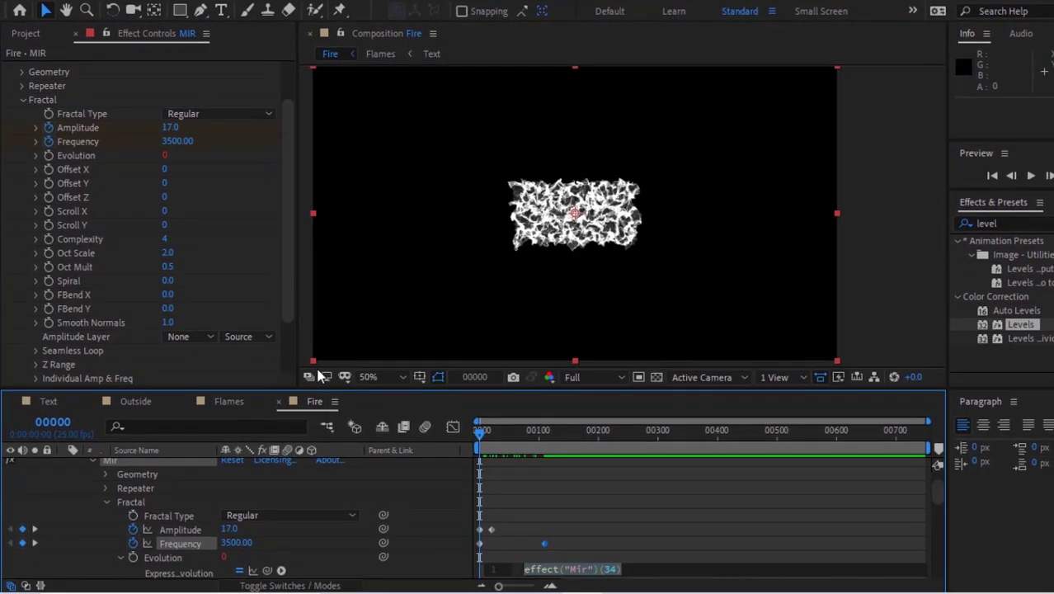
text(time*5)
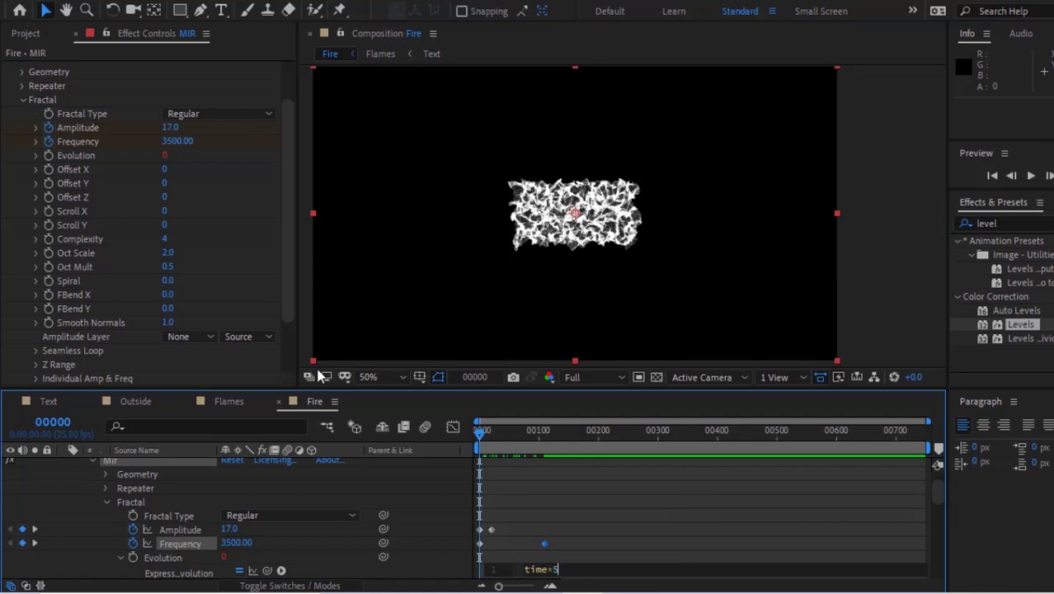
key(KP_Enter)
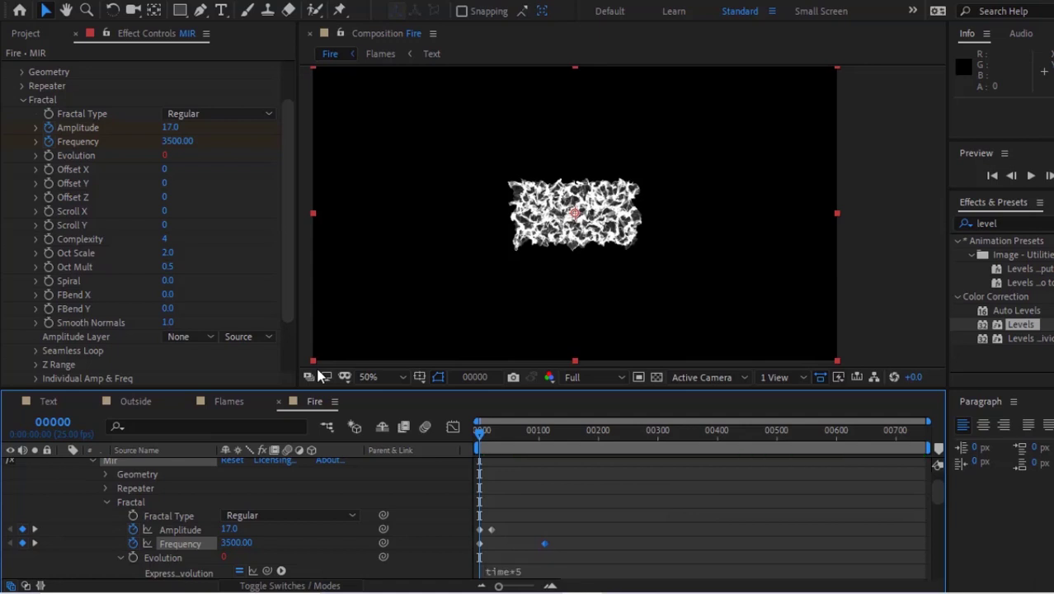
Step: Drive Mir's Offset Y with the expression -time*40
alt+click(49, 183)
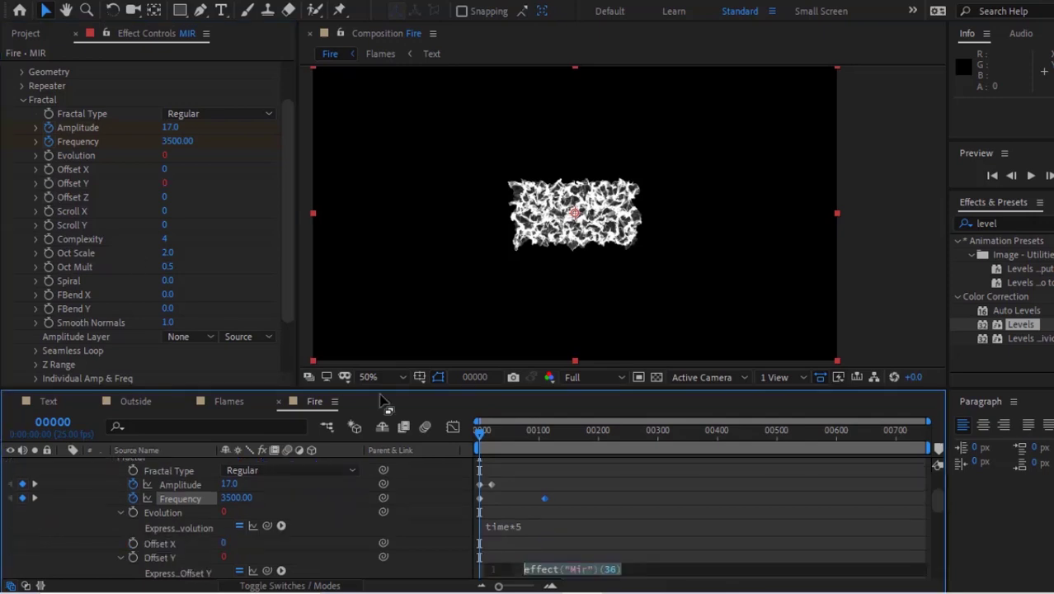
text(-time)
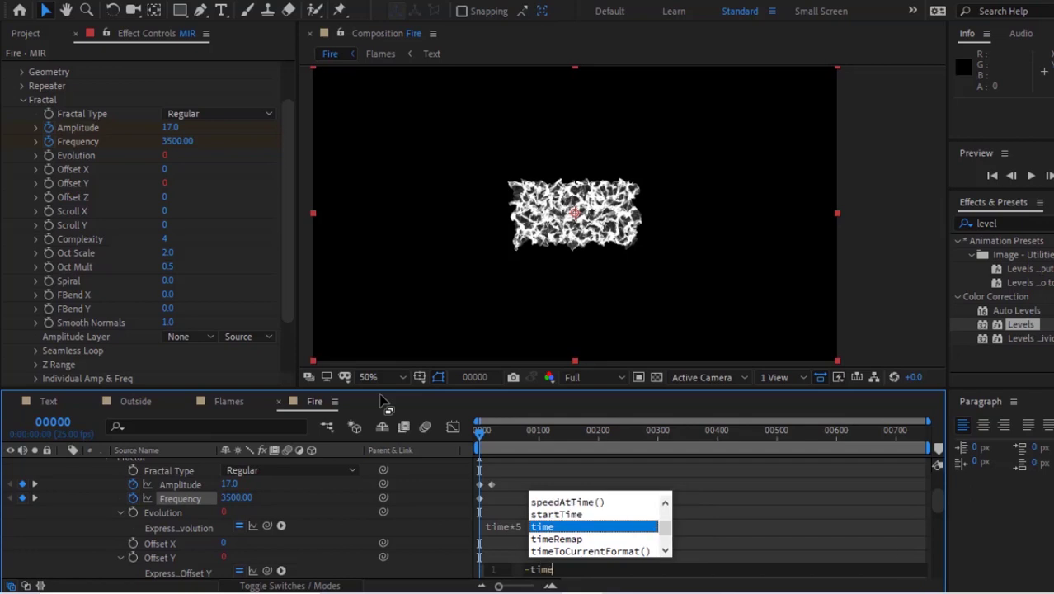
text(*40)
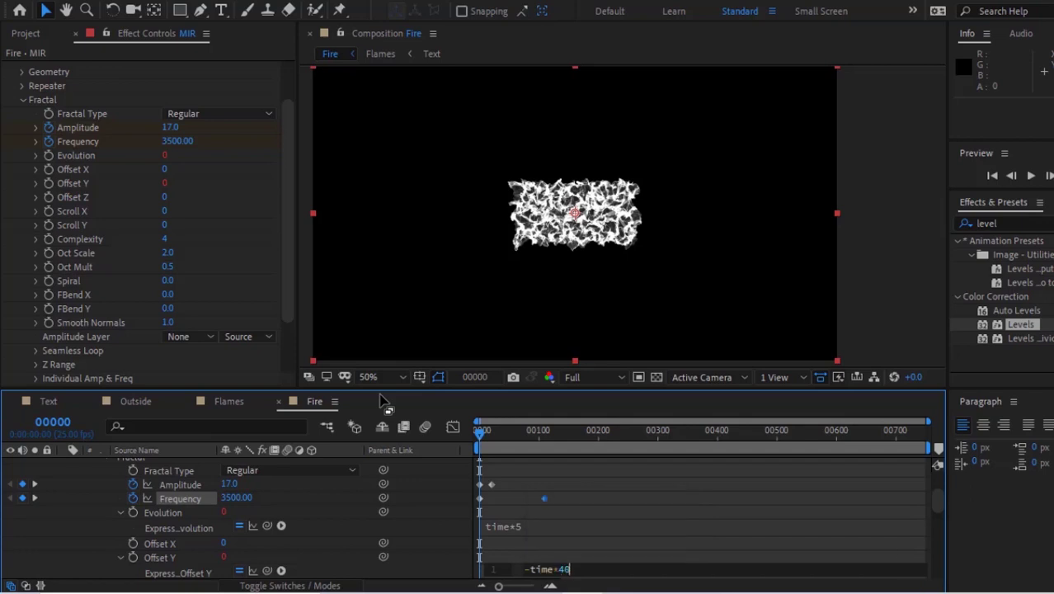
key(KP_Enter)
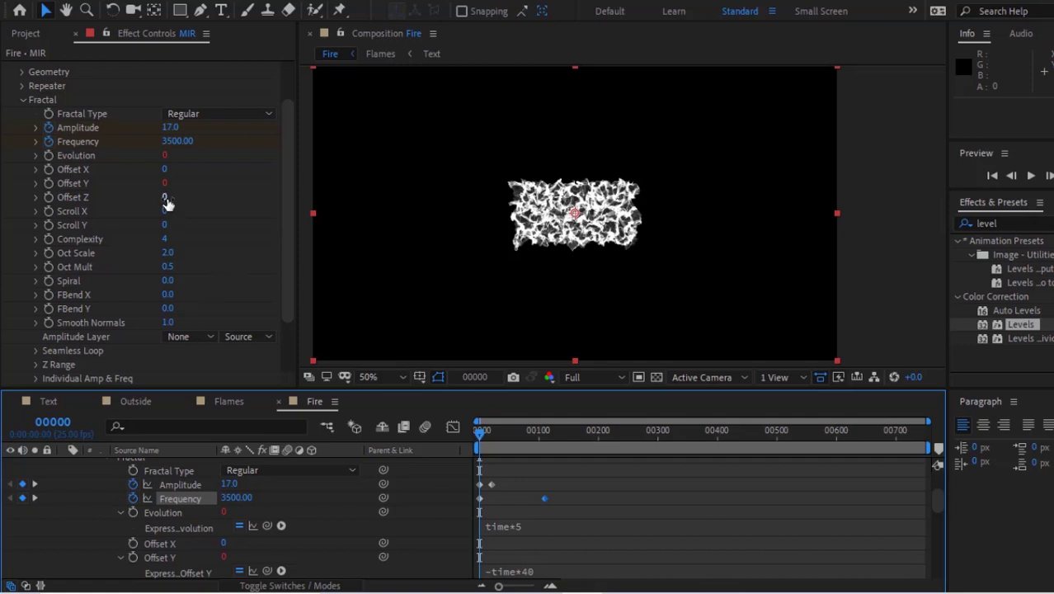
click(165, 197)
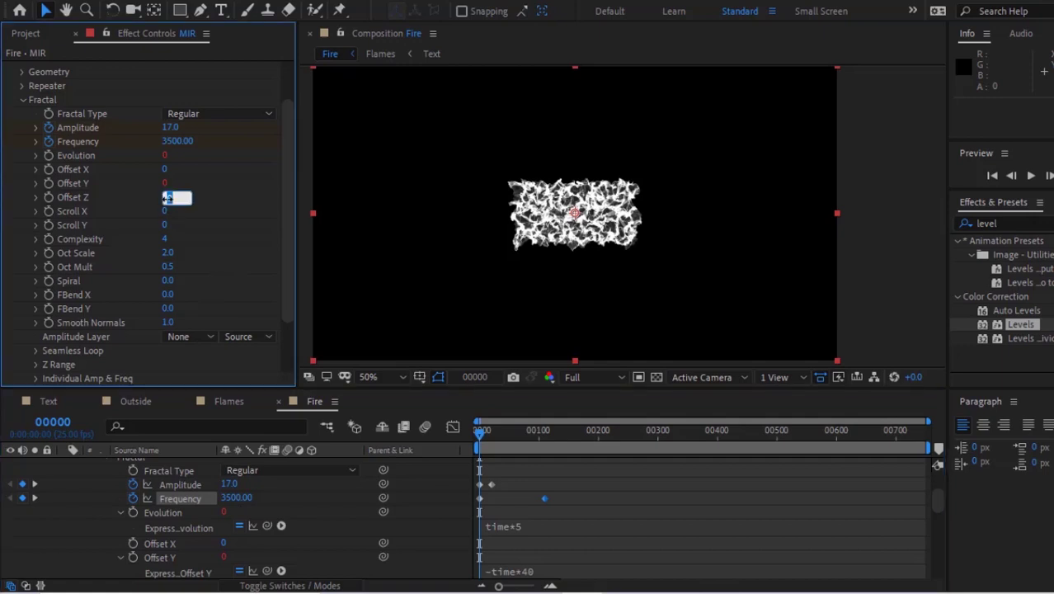
key(Tab)
key(Tab)
key(Tab)
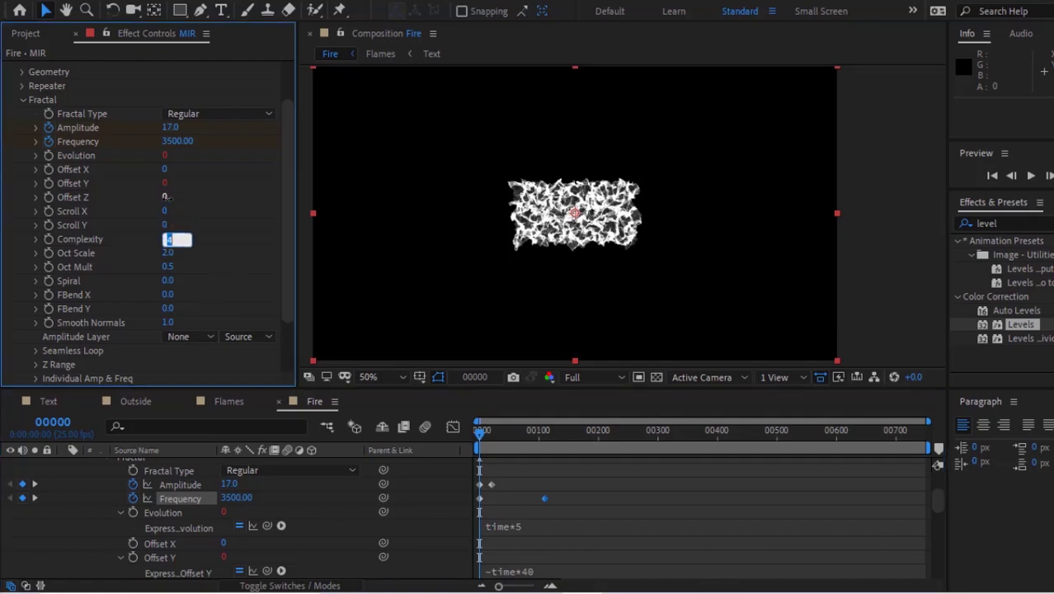
key(Tab)
key(Tab)
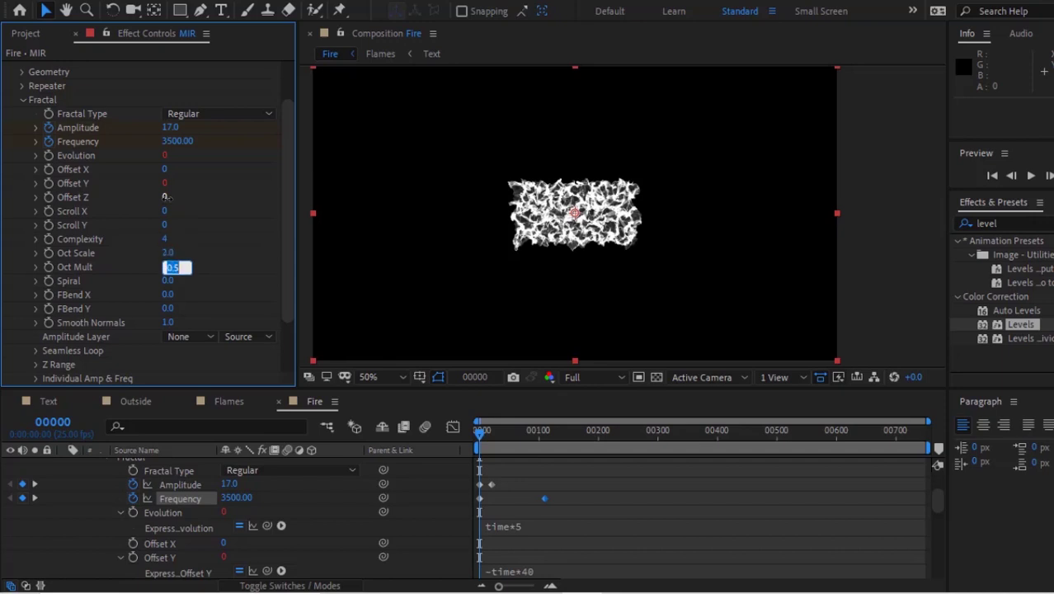
Step: Set Mir's Amplitude Layer to 3. Outside in Source mode, zooming in to check the letters
click(190, 338)
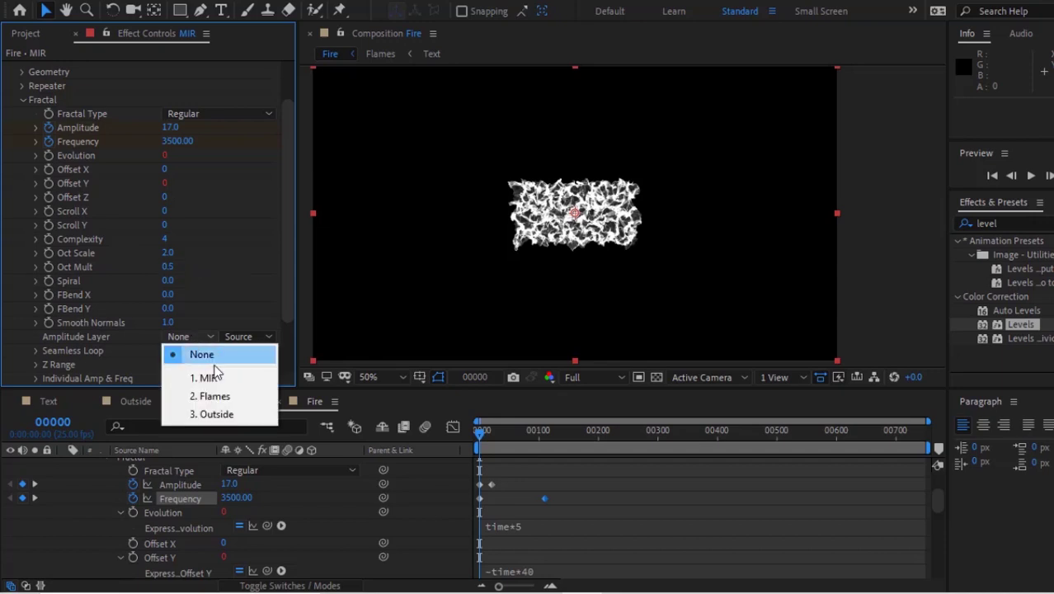
click(226, 415)
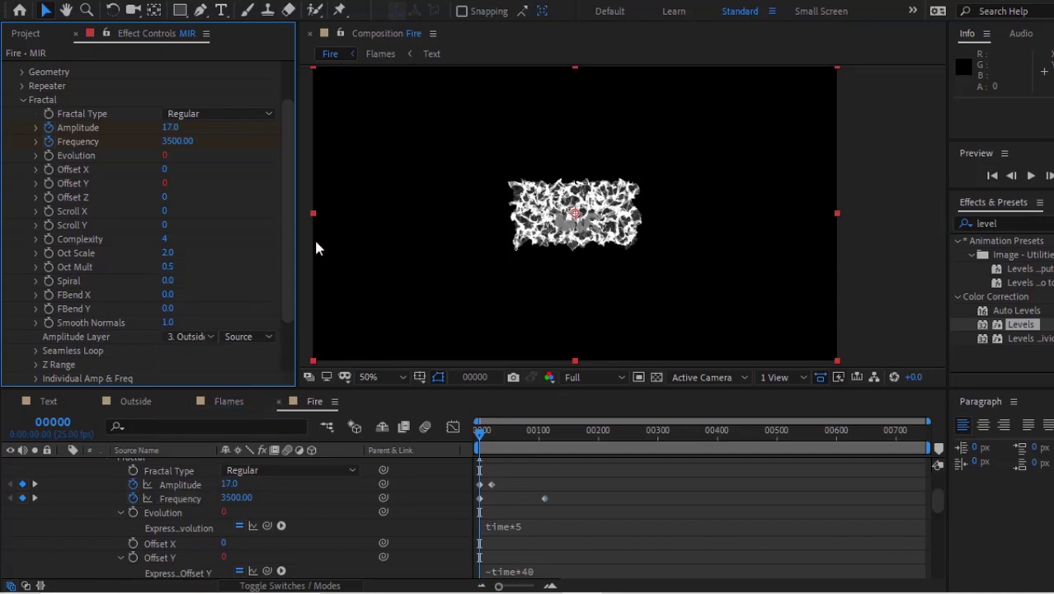
drag(295, 237, 295, 264)
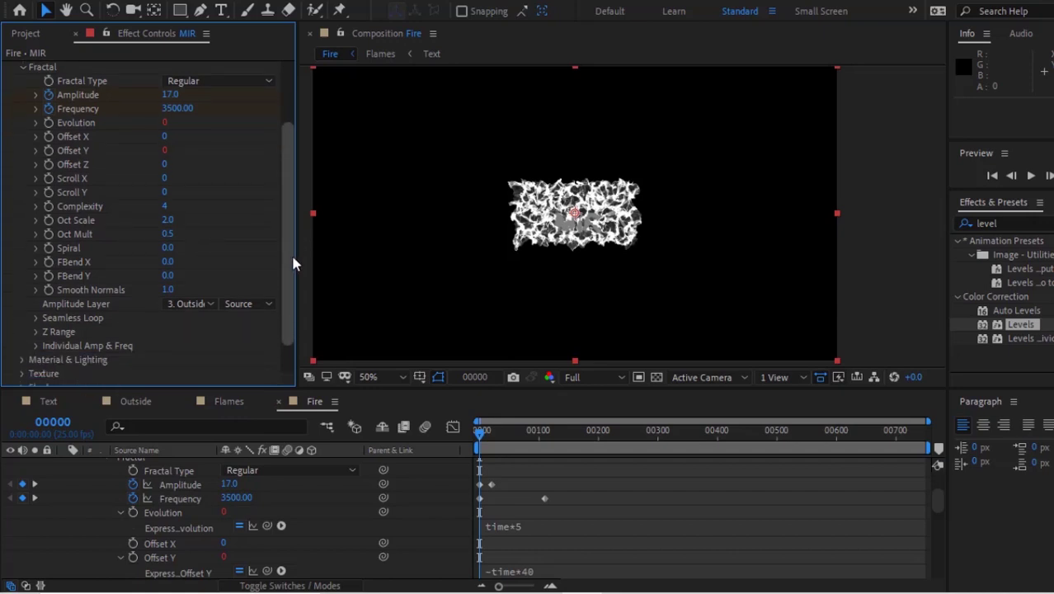
click(254, 304)
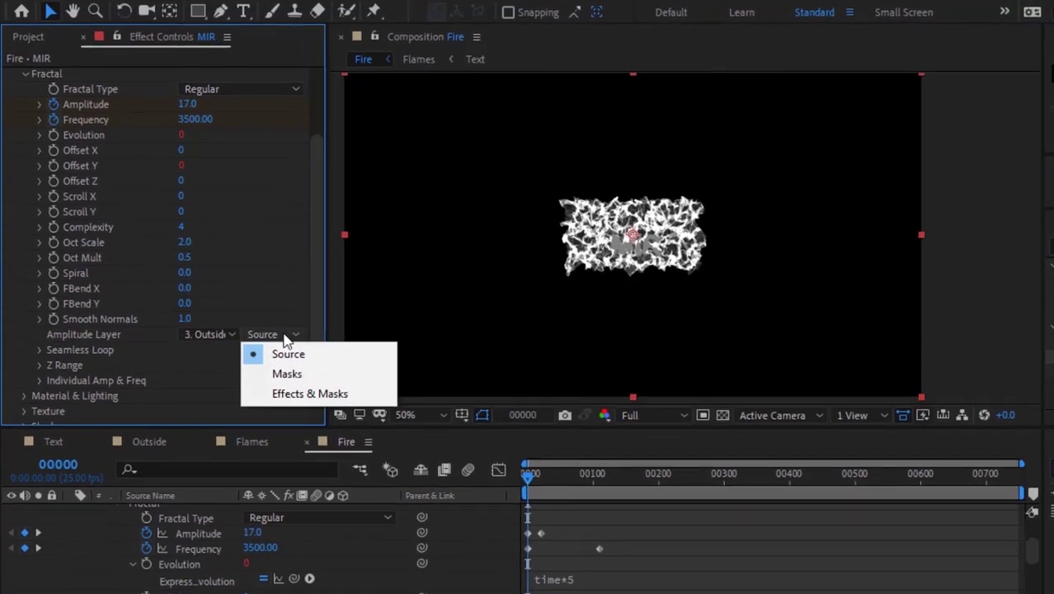
click(282, 336)
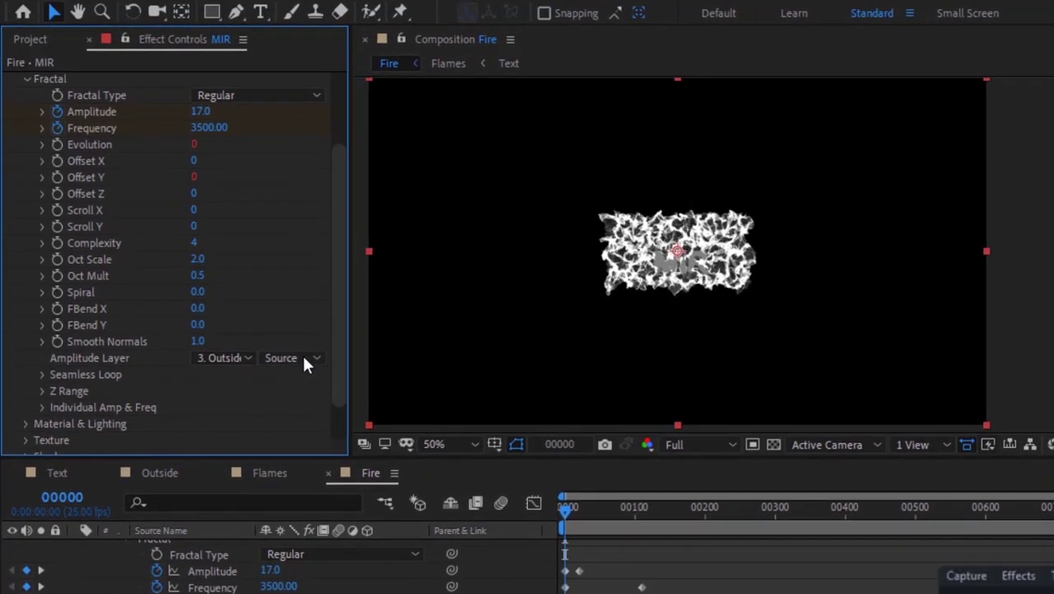
key(period)
key(period)
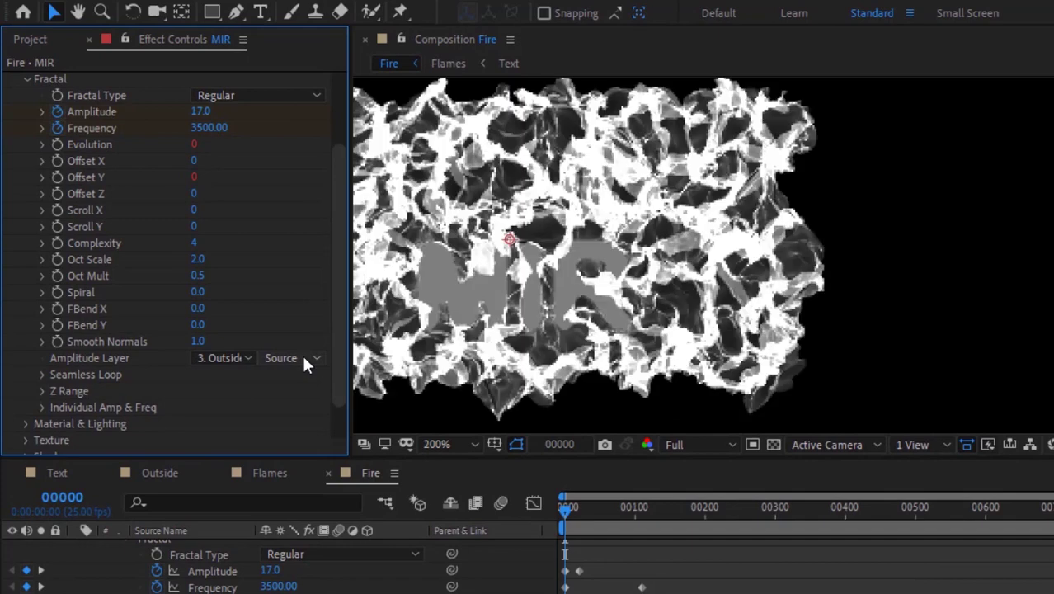
key(comma)
key(comma)
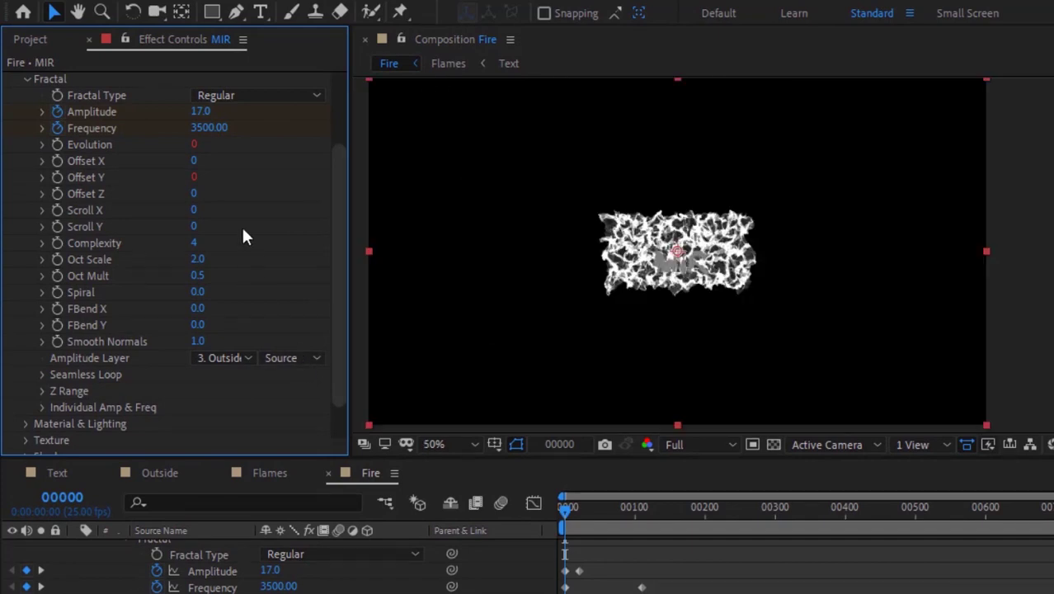
Step: Set Mir's Material & Lighting colour to orange: H 20, S 88, B 98
click(26, 78)
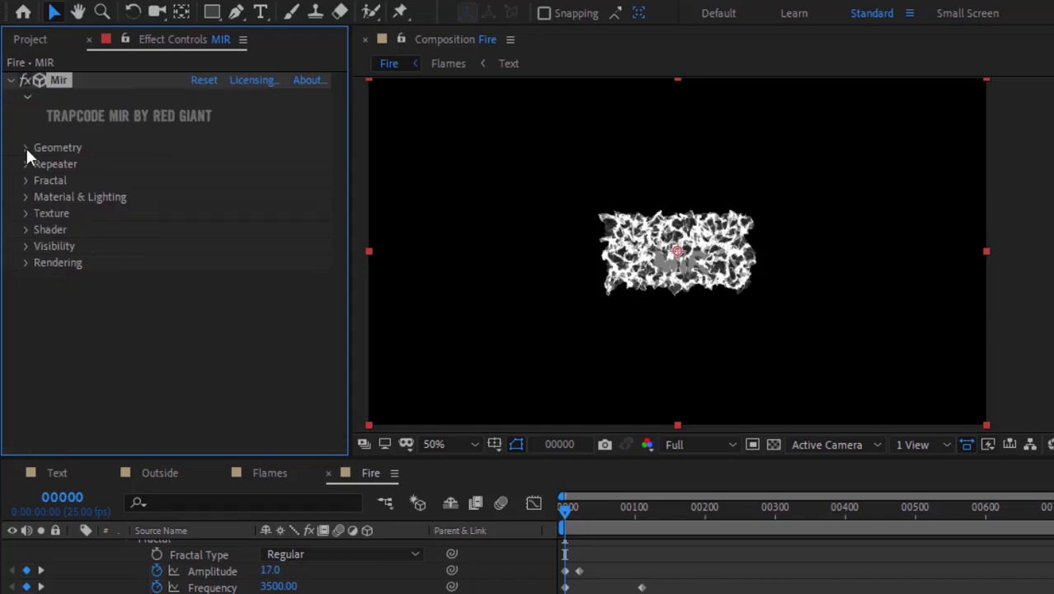
click(25, 198)
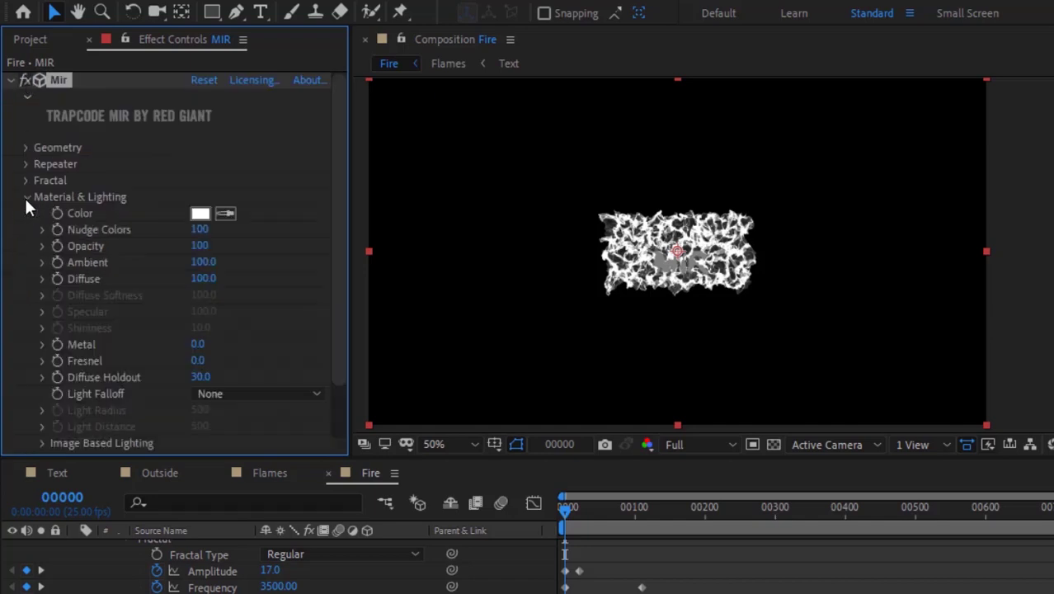
click(201, 215)
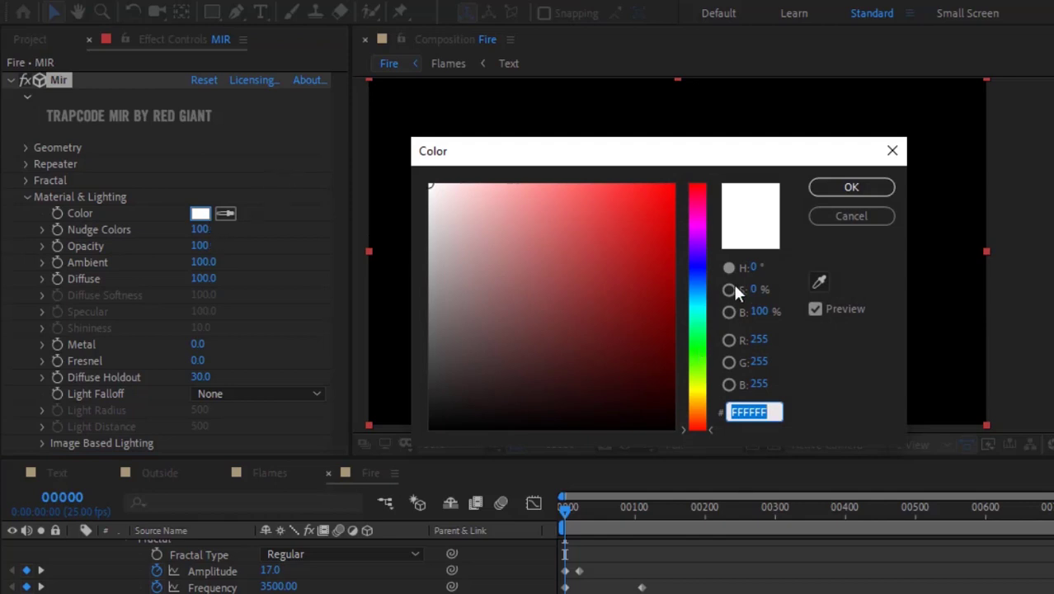
click(756, 267)
text(20)
key(Tab)
text(88)
key(Tab)
text(98)
key(Return)
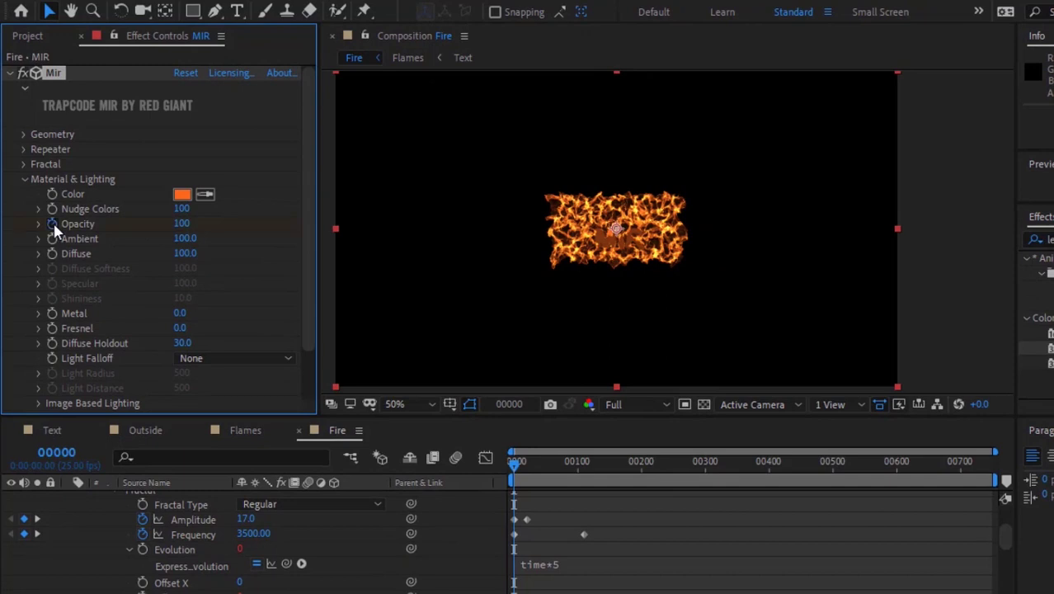
Step: Reset the Mir layer's Opacity to 100
click(183, 224)
text(0)
key(Return)
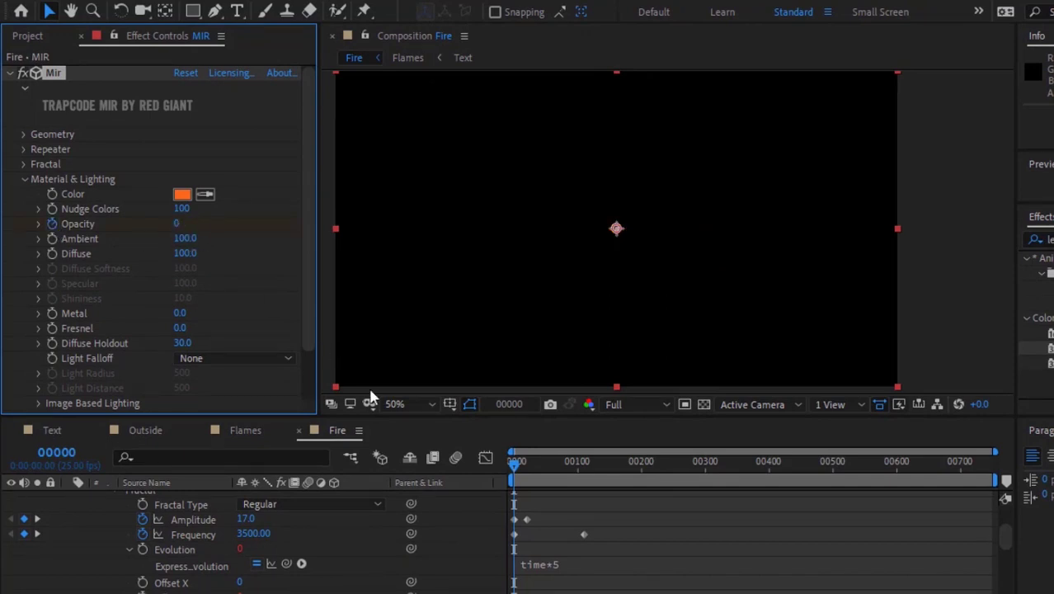
drag(45, 452, 62, 451)
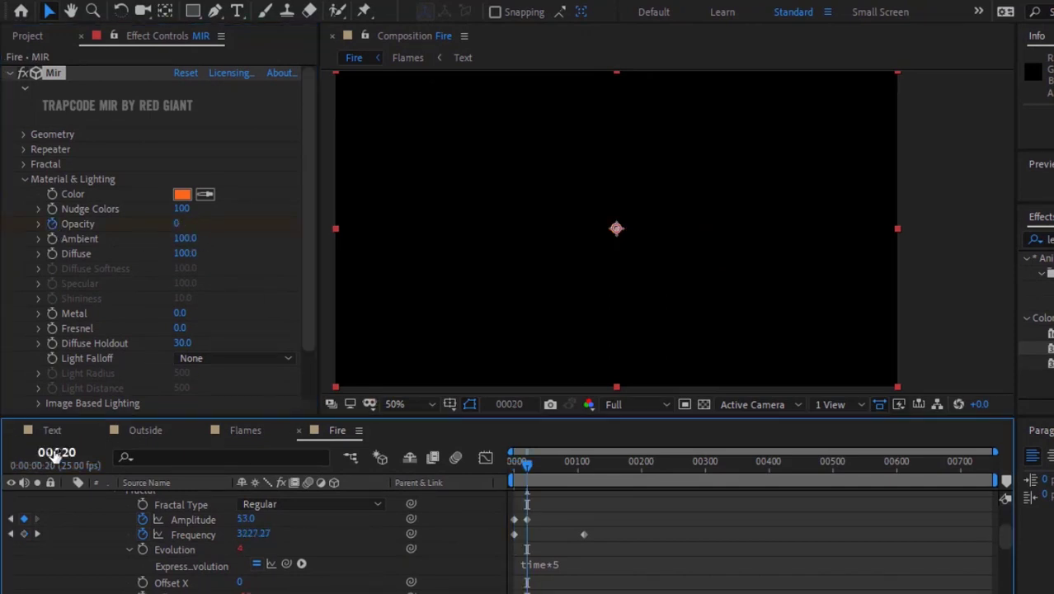
click(176, 223)
text(100)
key(Return)
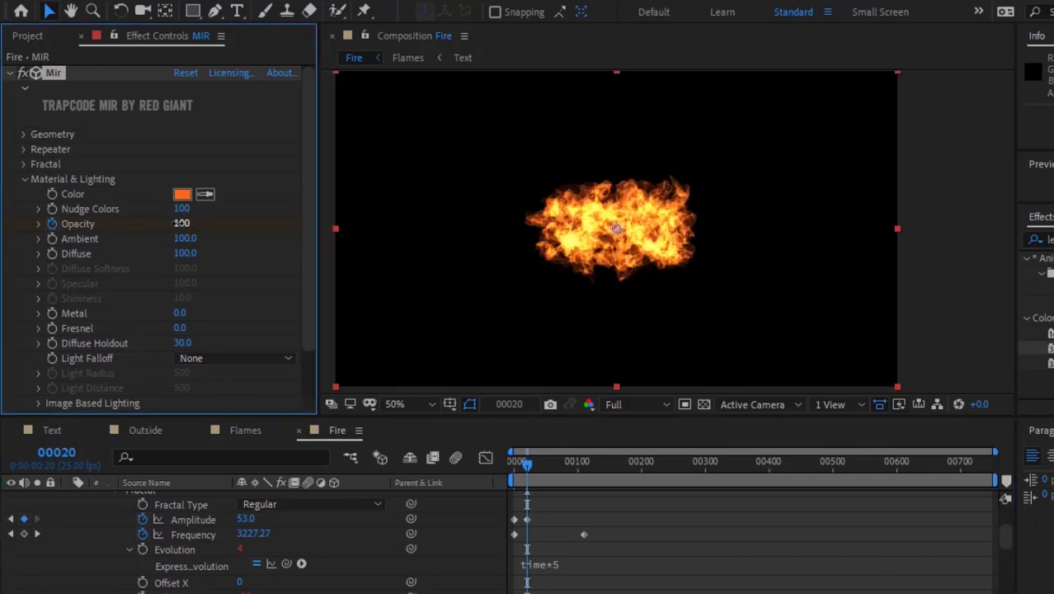
Step: At frame 80, add an Opacity keyframe at 100 on the MIR layer
click(73, 455)
text(80)
key(Return)
scroll(1006, 512, up, 3)
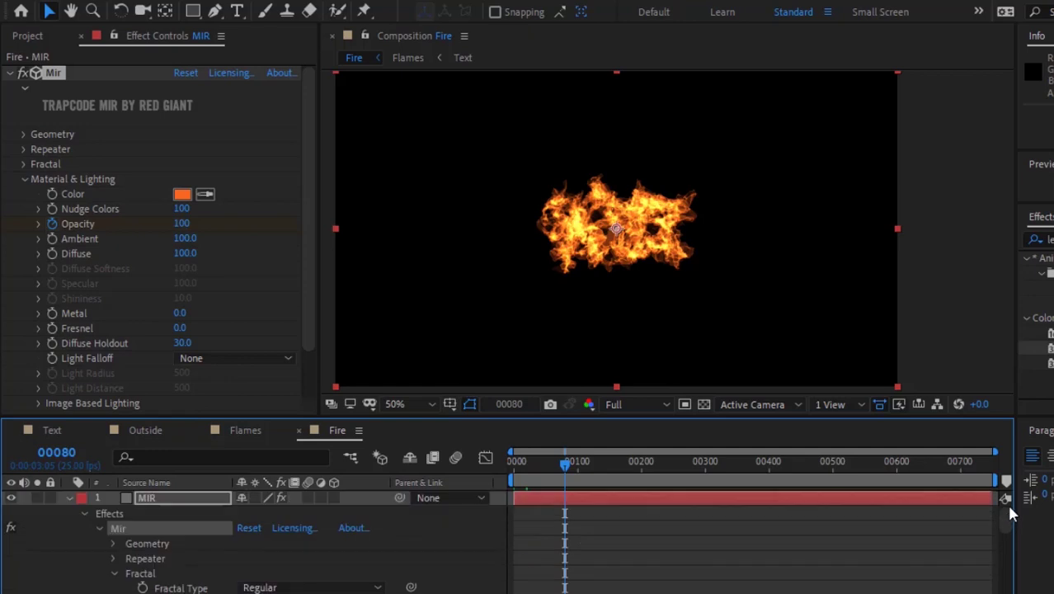
click(179, 498)
key(u)
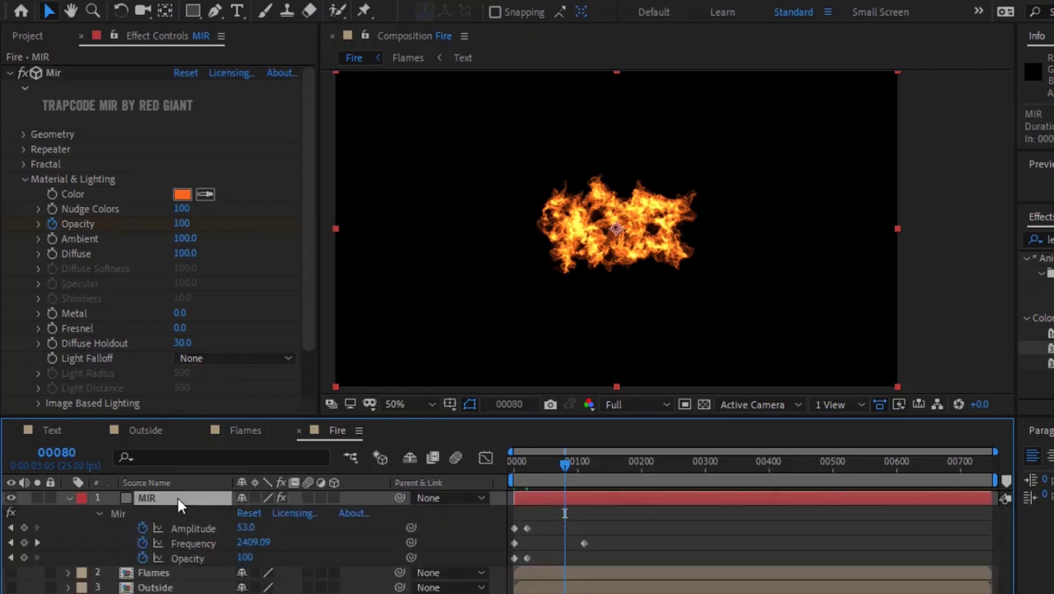
click(24, 558)
Step: At frame 120, set Opacity to 0 so the fire fades out
click(54, 452)
text(120)
key(Return)
click(181, 223)
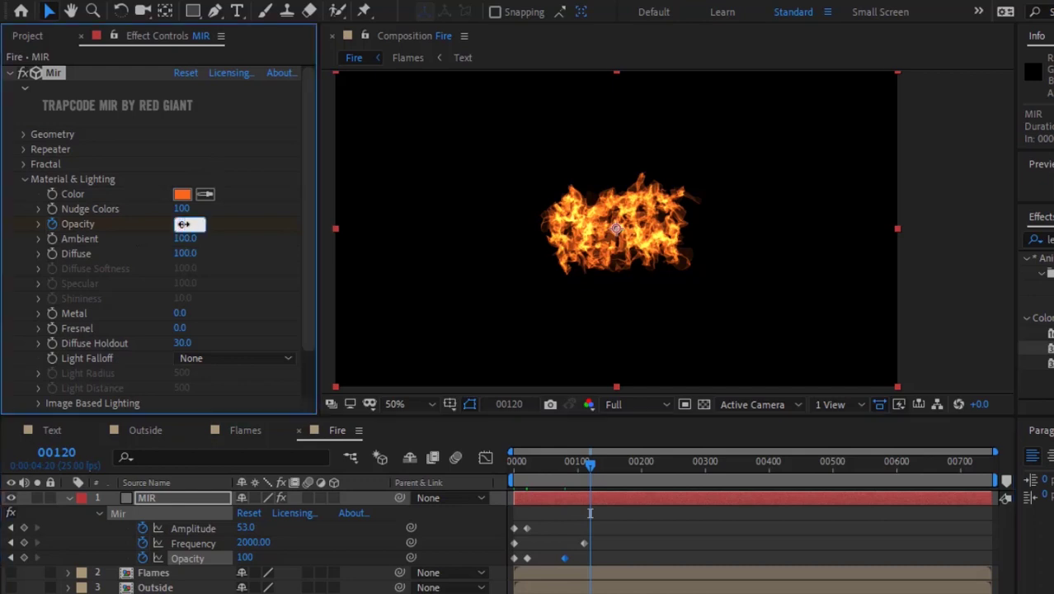
text(0)
key(Return)
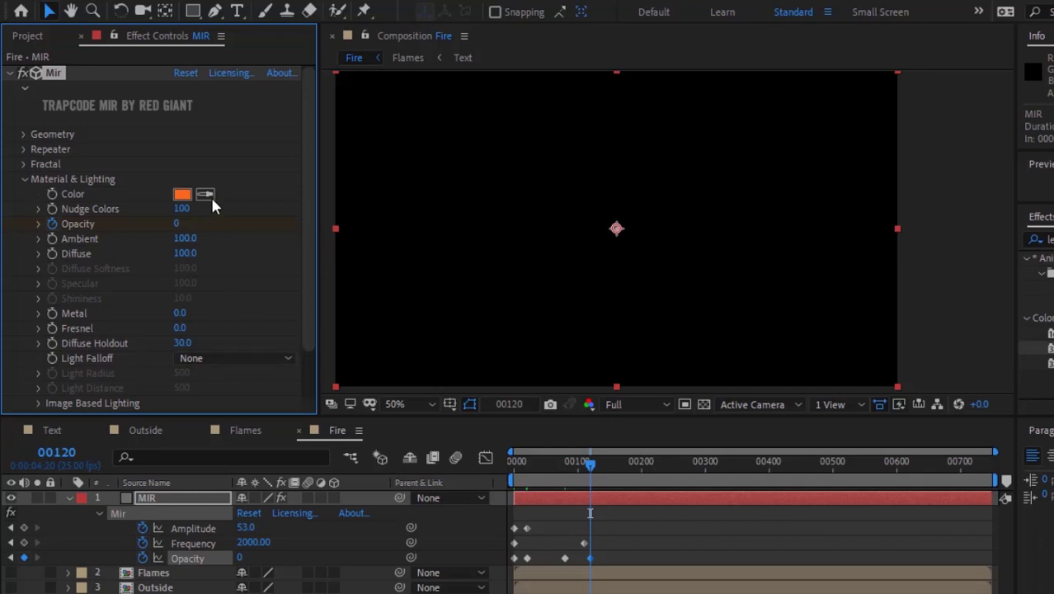
click(24, 178)
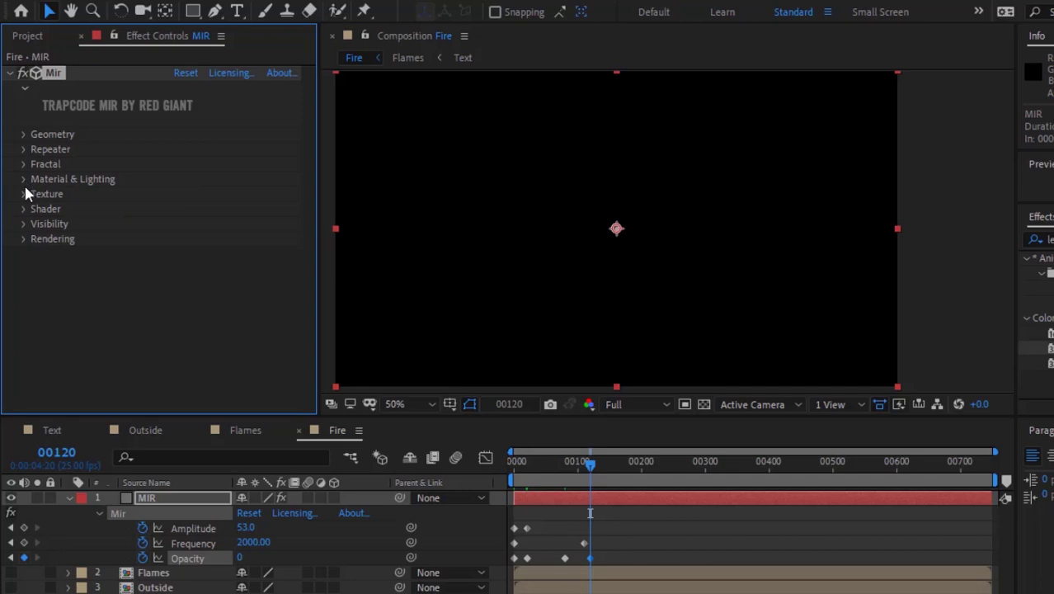
Step: Set Mir's Texture Layer to 2. Flames with Linear texture filtering
click(24, 194)
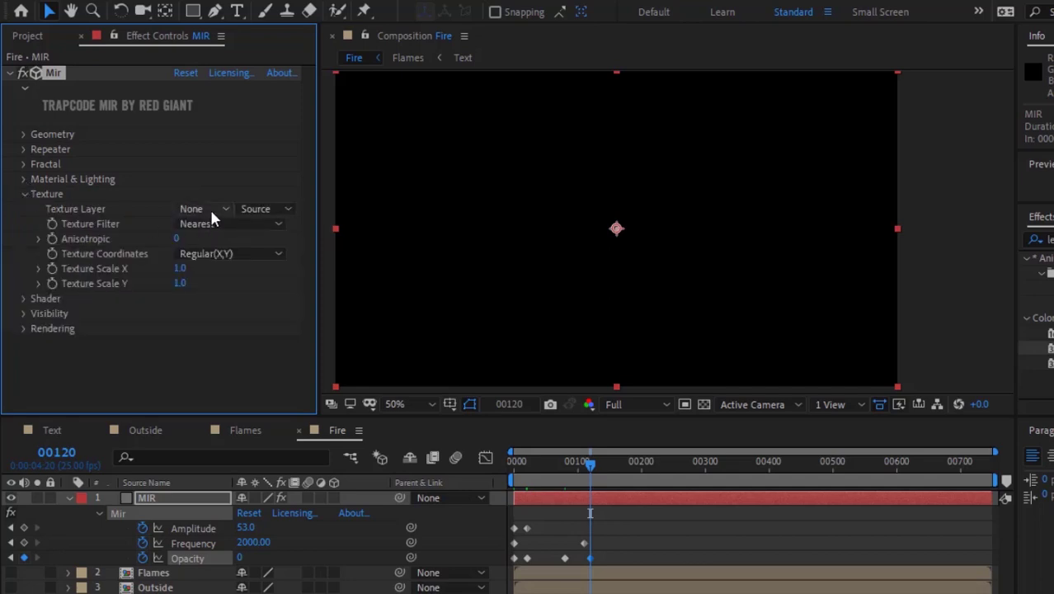
click(546, 461)
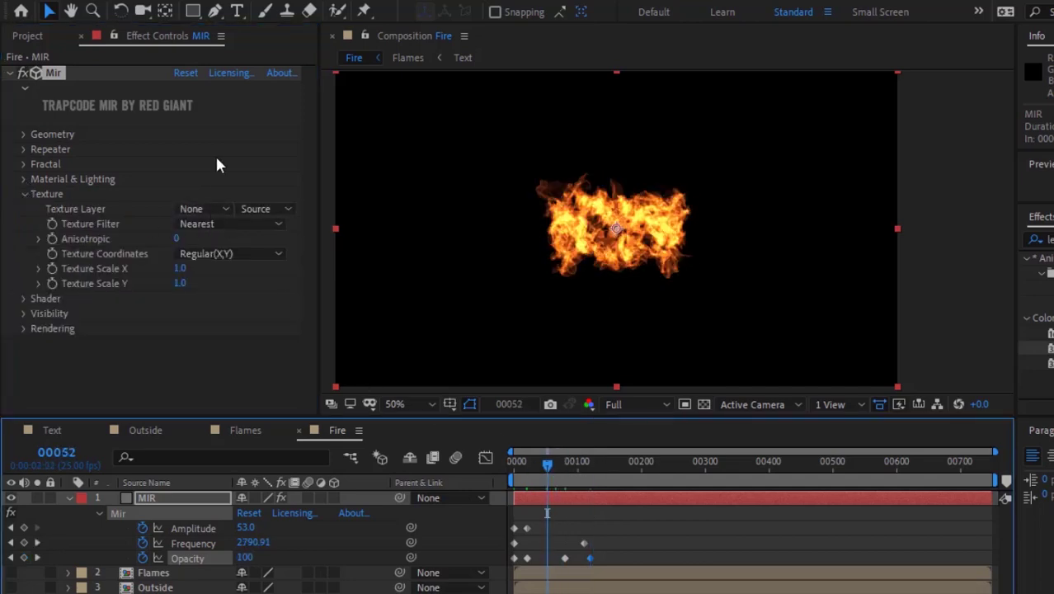
click(206, 209)
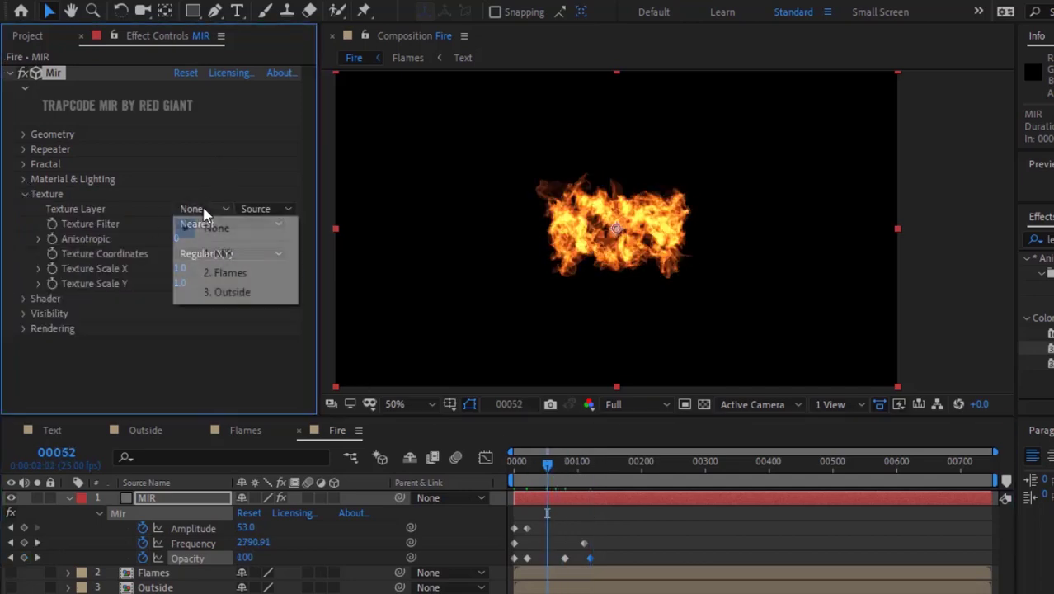
click(230, 273)
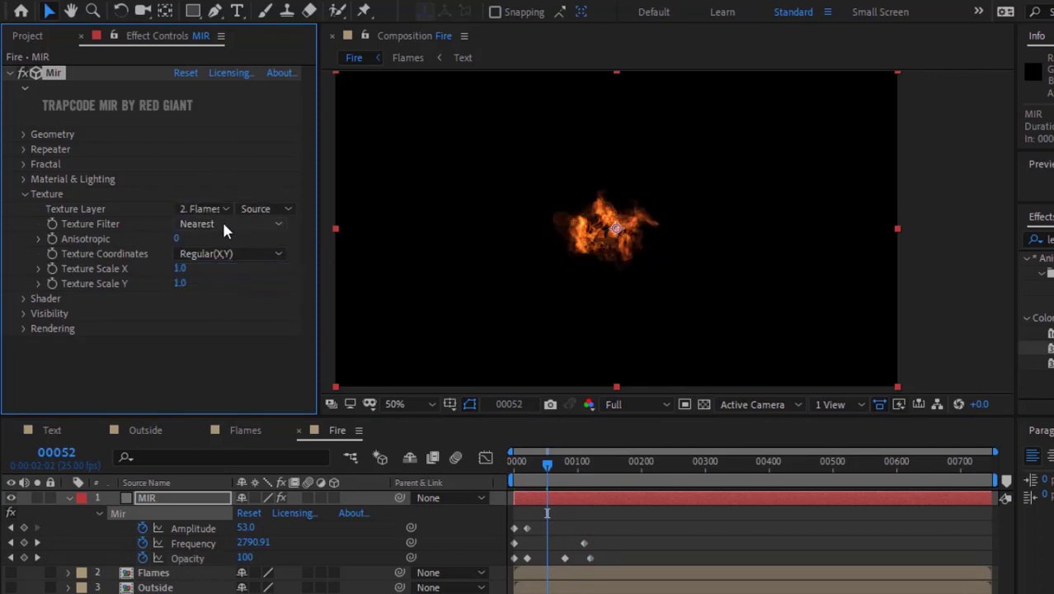
click(222, 220)
click(223, 263)
click(26, 195)
click(23, 209)
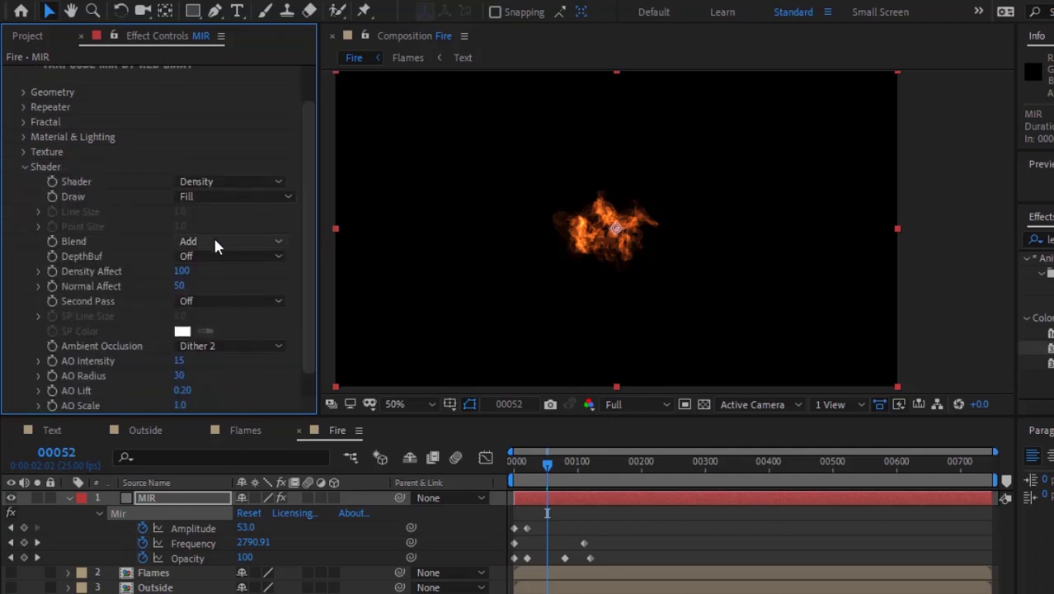
Step: In Mir's Shader, set Normal Affect to 73 and turn Ambient Occlusion off
click(183, 272)
key(Tab)
text(73)
key(Return)
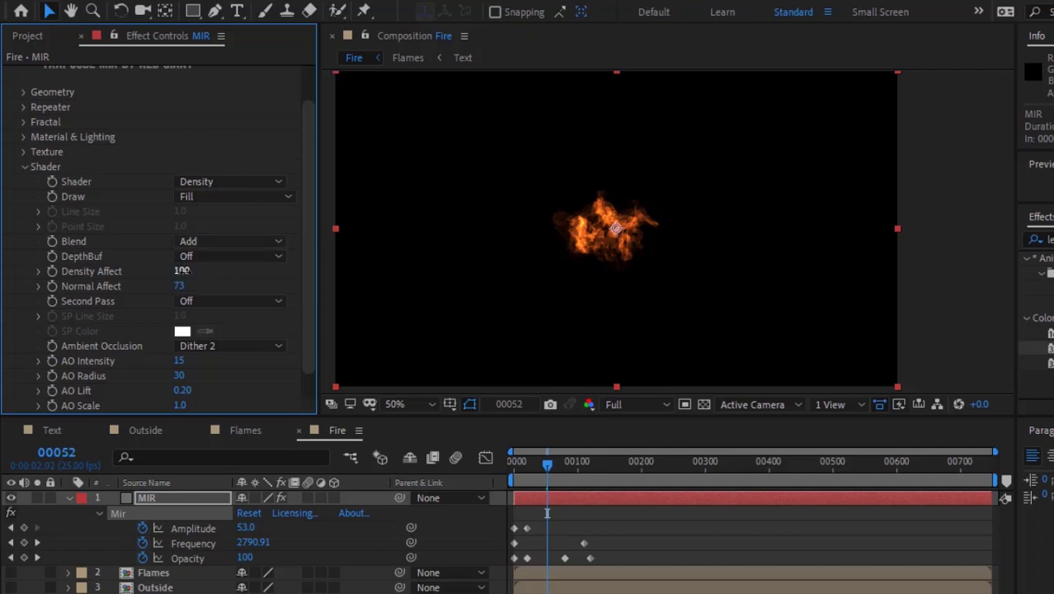
click(228, 344)
click(221, 368)
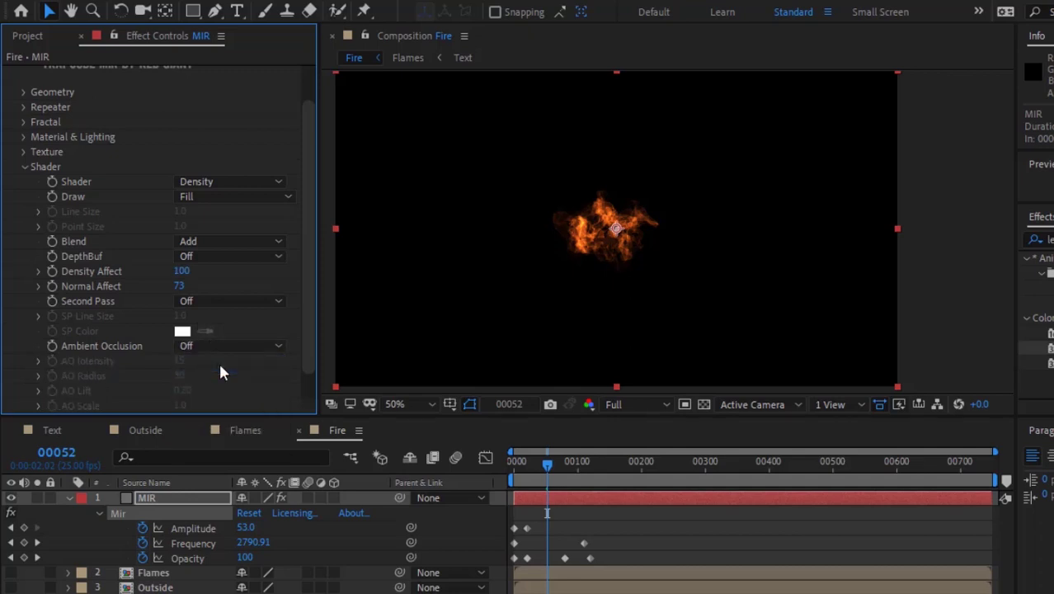
click(24, 167)
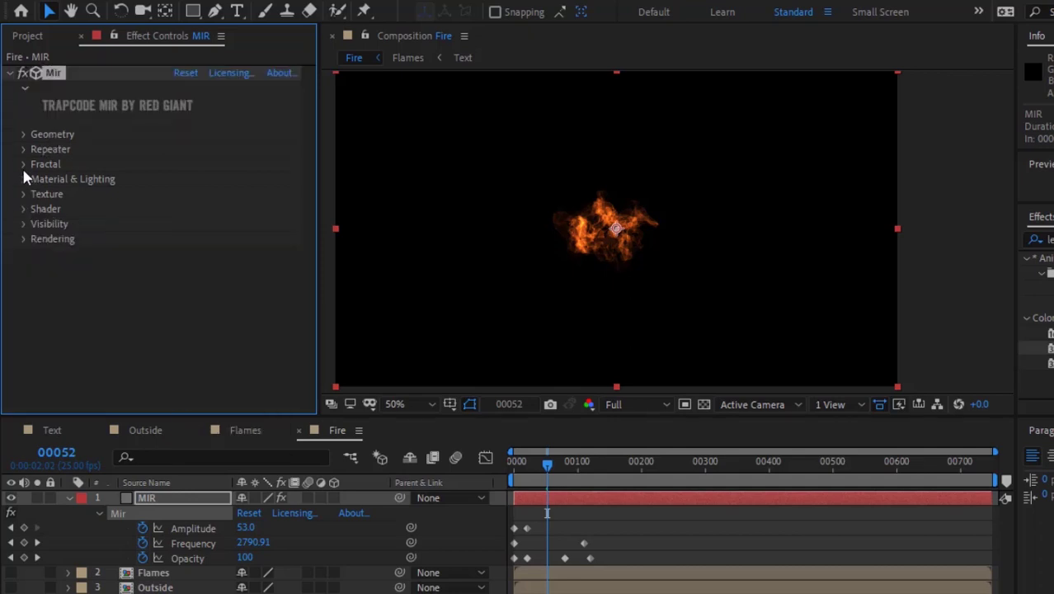
Step: In Mir's Visibility, set Far to 5000, Fog Start to 4000 and Fog End to 3000
click(23, 223)
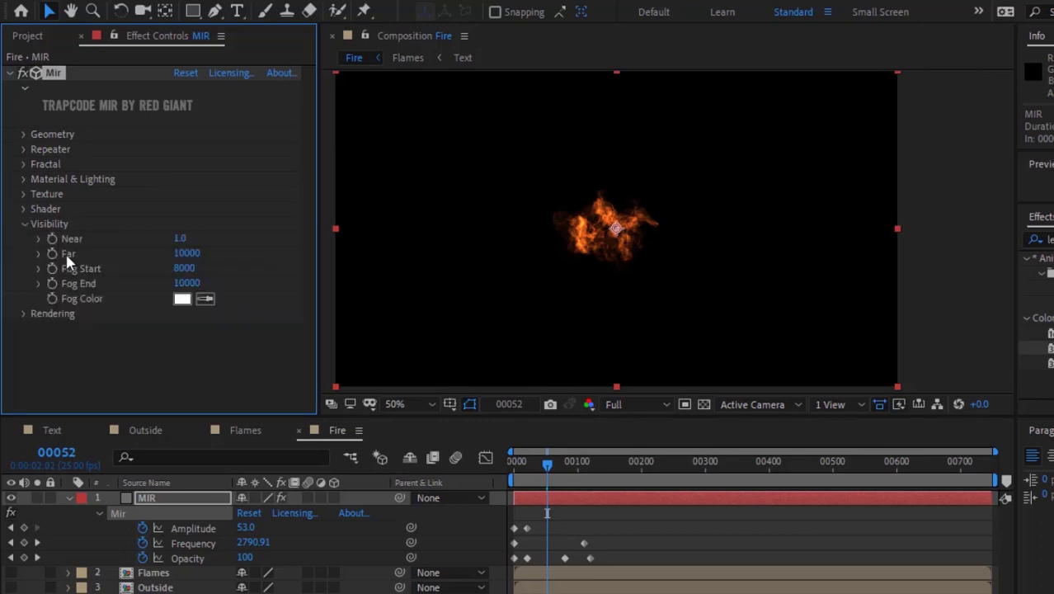
click(189, 253)
text(5000)
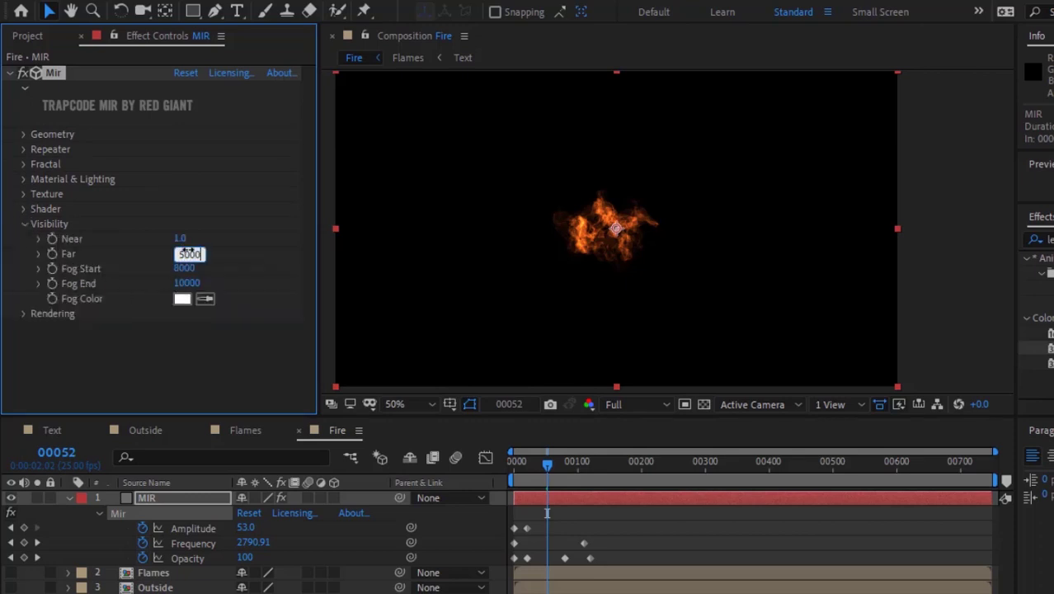
key(Tab)
text(4000)
key(Tab)
text(3000)
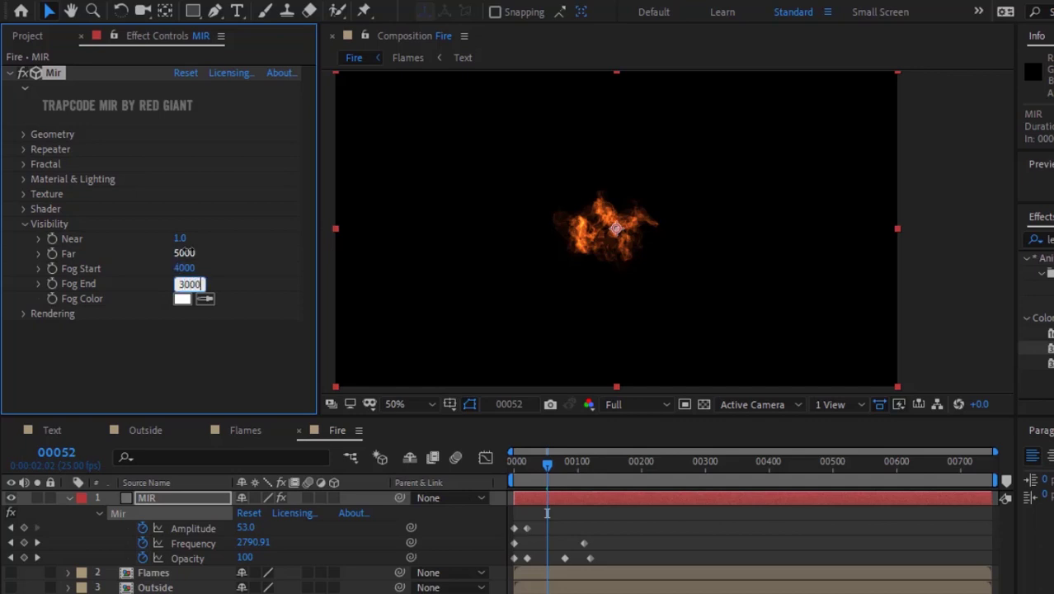
key(Return)
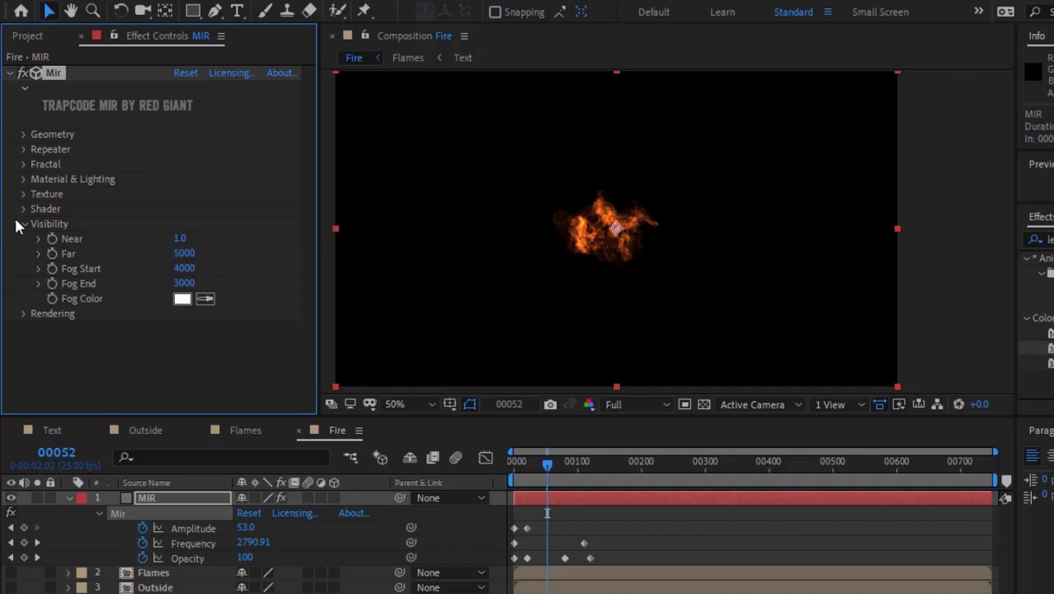
click(24, 224)
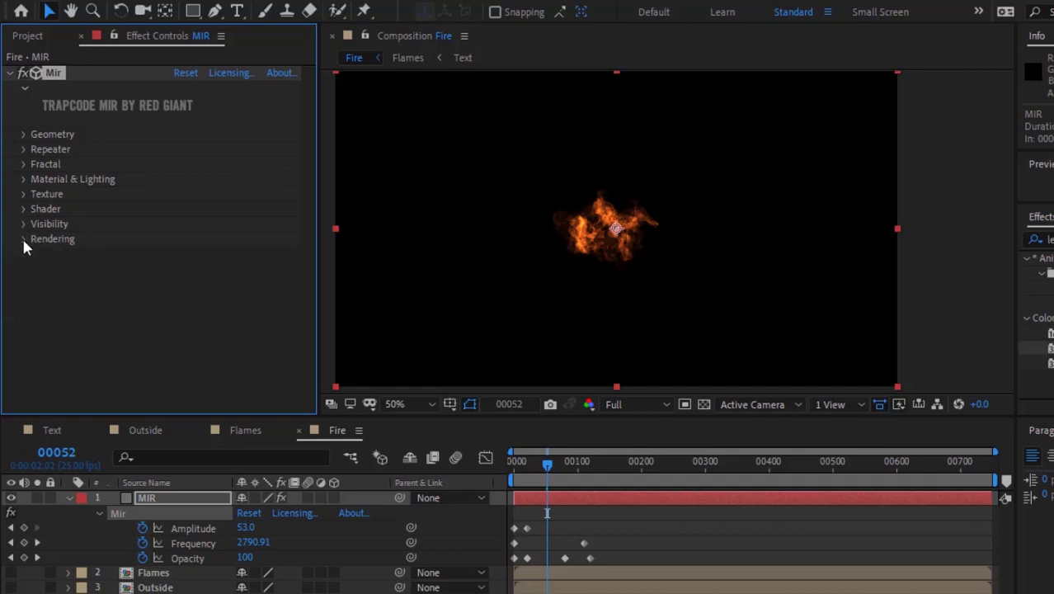
click(23, 239)
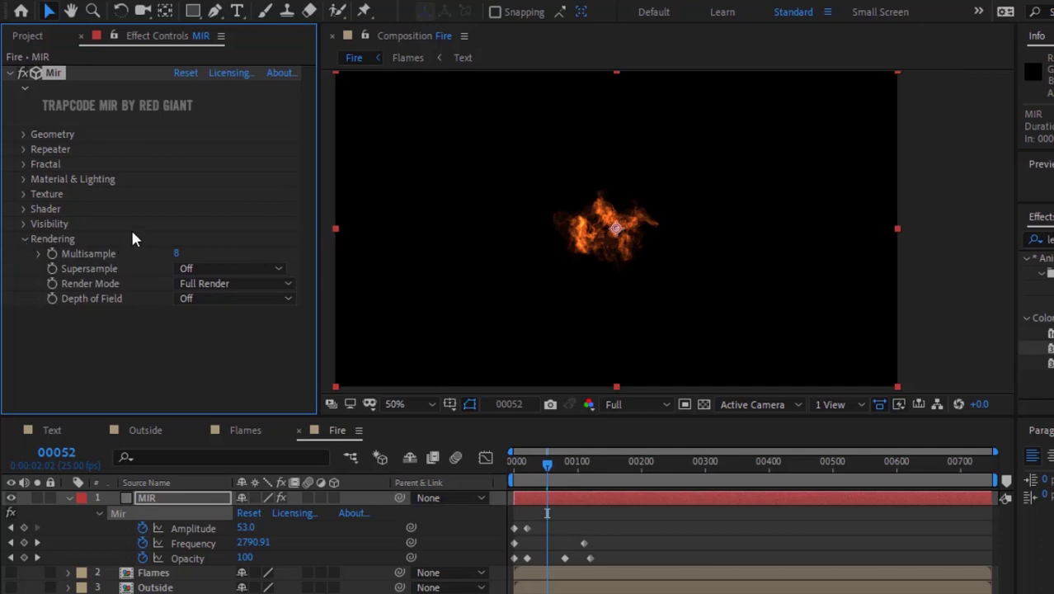
Step: Add a new adjustment layer named 'Shine' to the composition
click(68, 498)
right_click(94, 577)
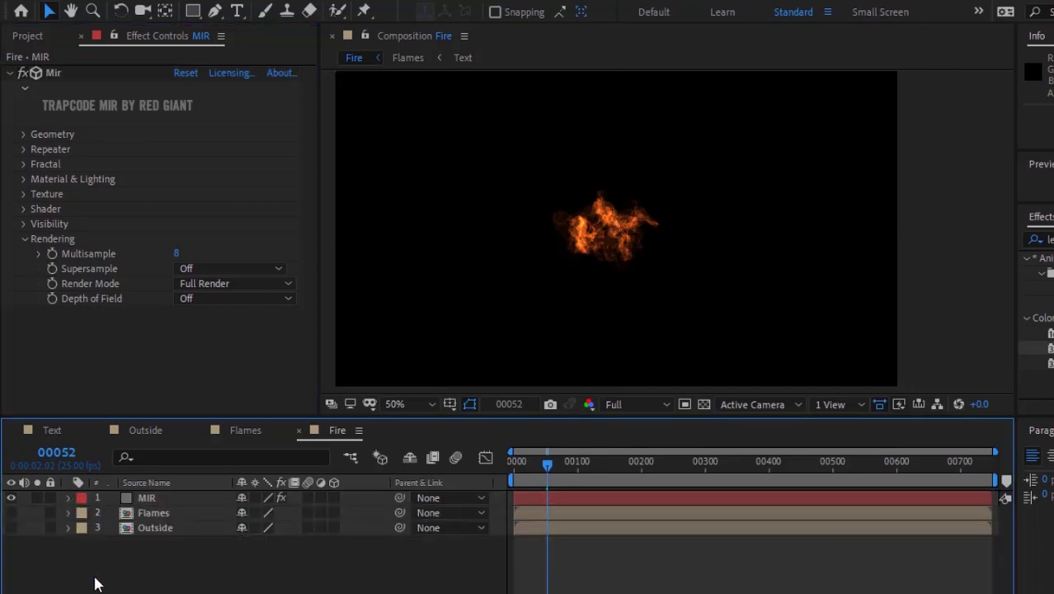
mouse_move(265, 393)
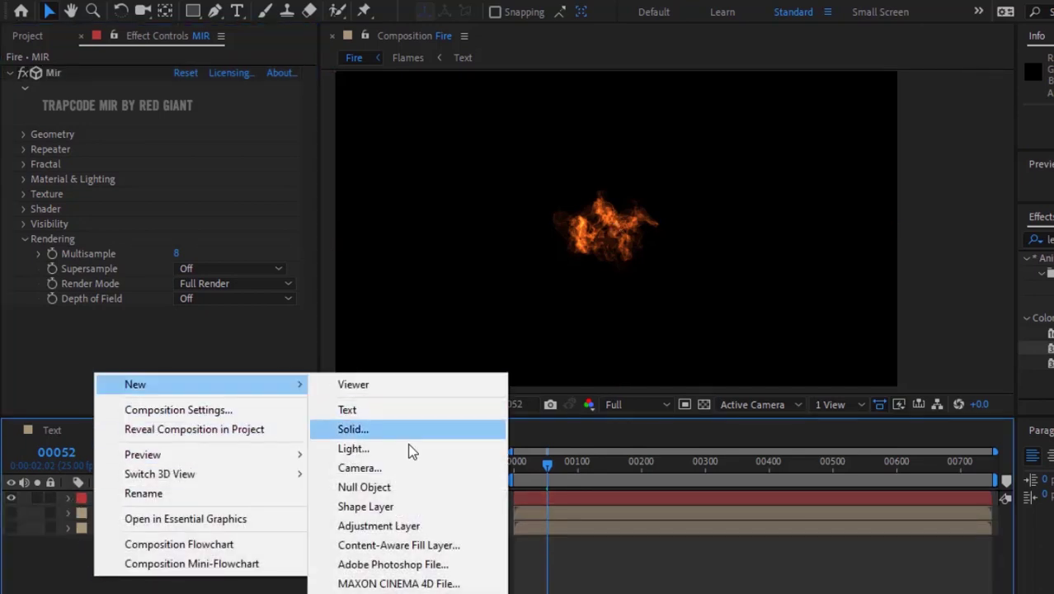
click(373, 528)
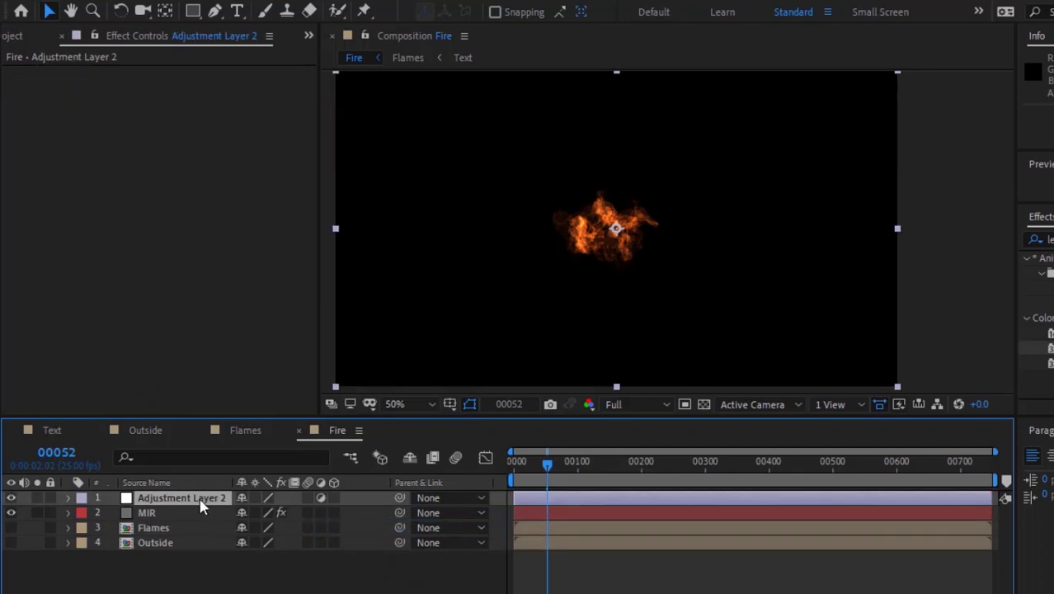
key(Return)
text(Shine)
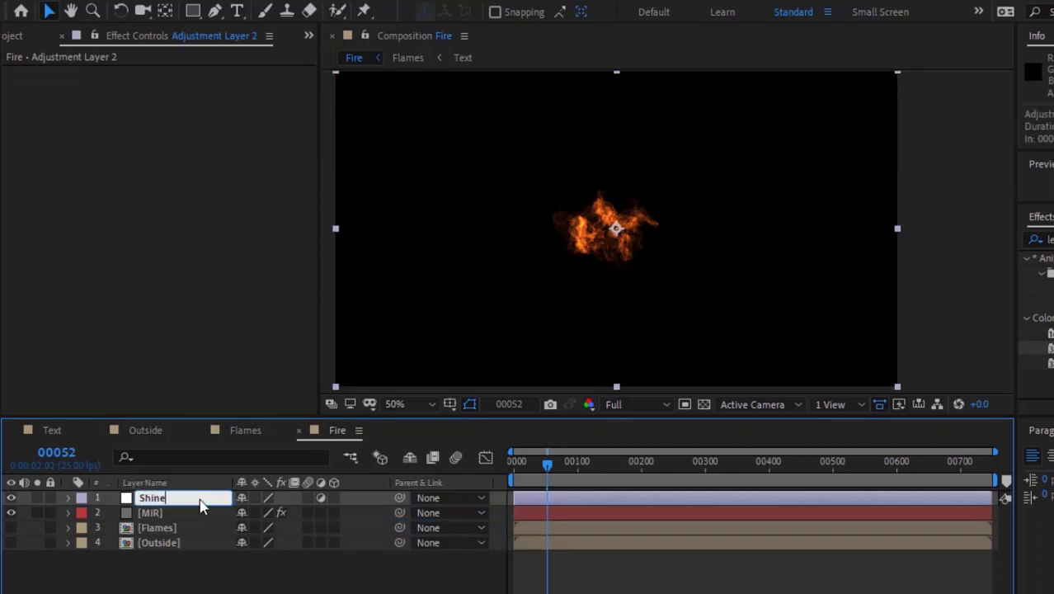
key(Return)
Step: Apply Trapcode Shine to the Shine layer and set its Source Point to 635, 336
right_click(73, 167)
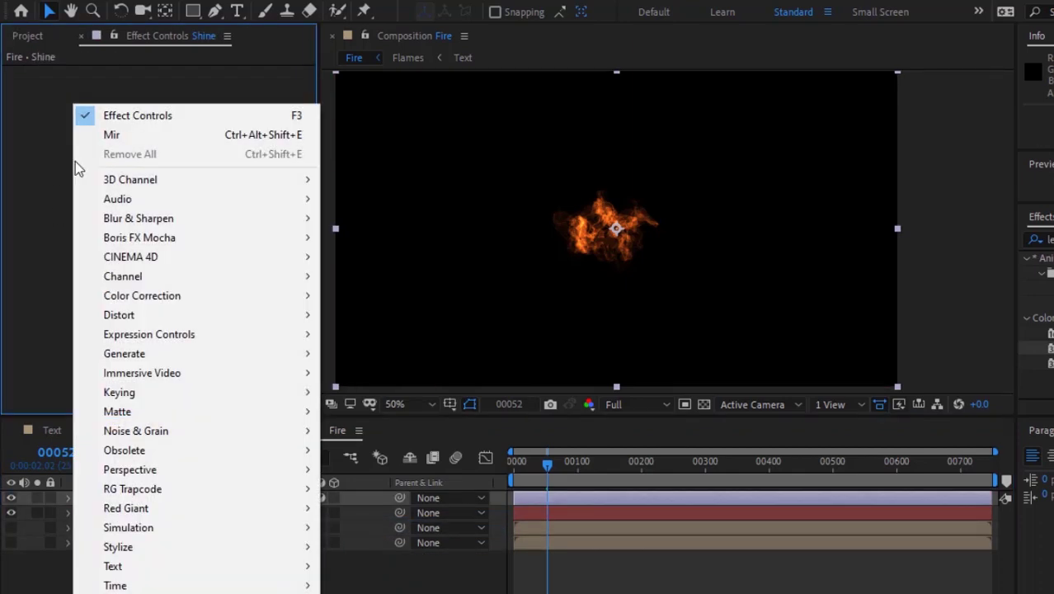
mouse_move(214, 495)
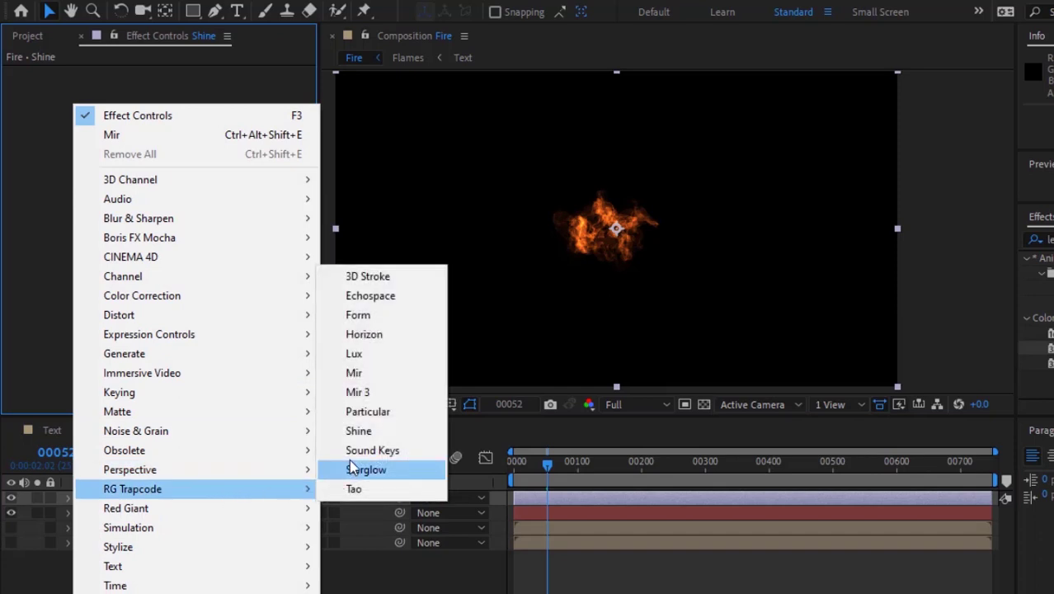
click(363, 430)
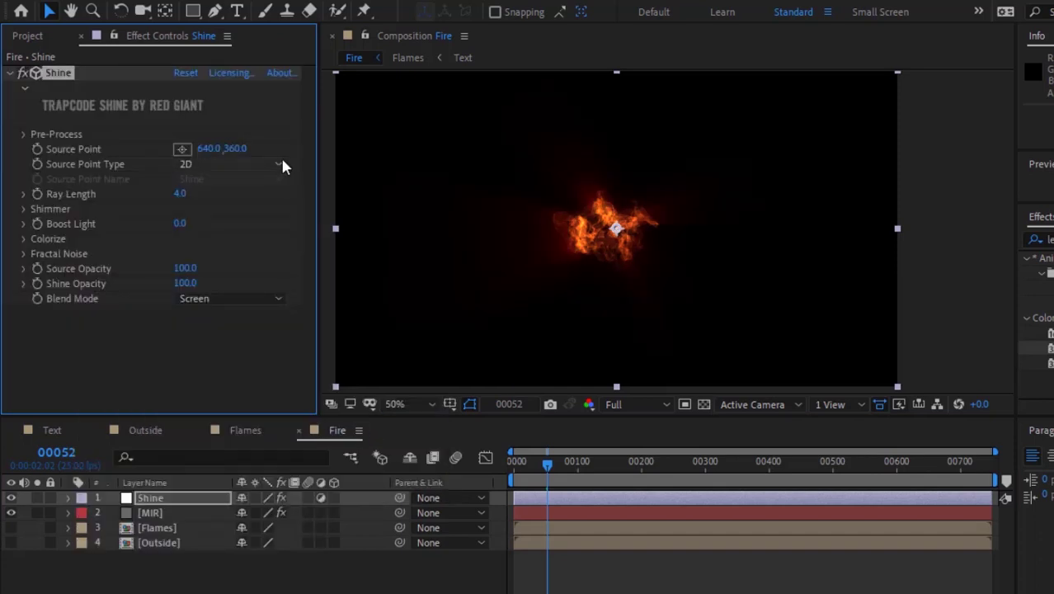
click(207, 148)
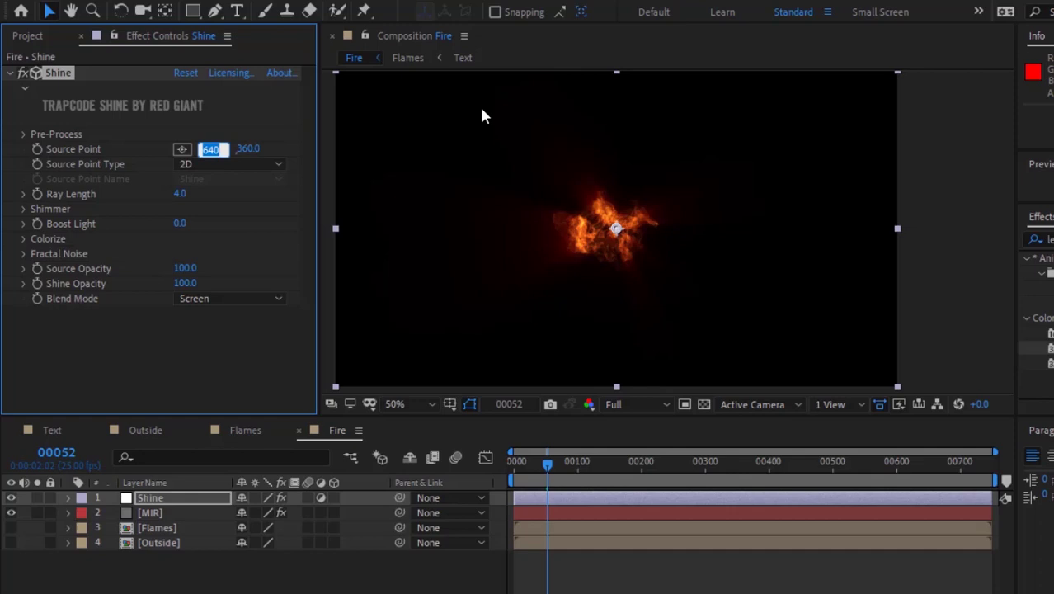
text(635)
key(Tab)
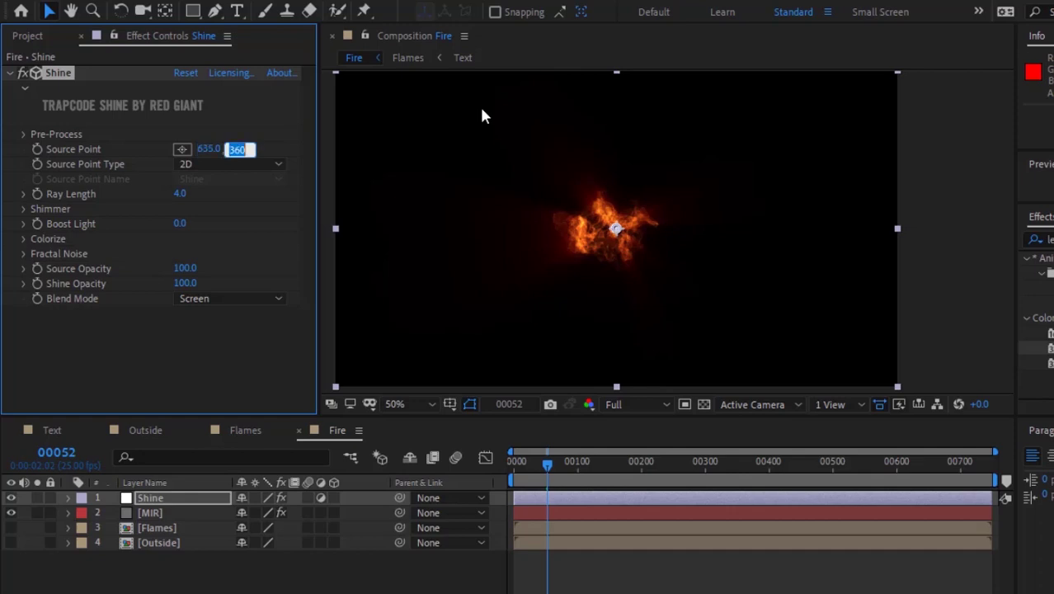
text(336)
key(Return)
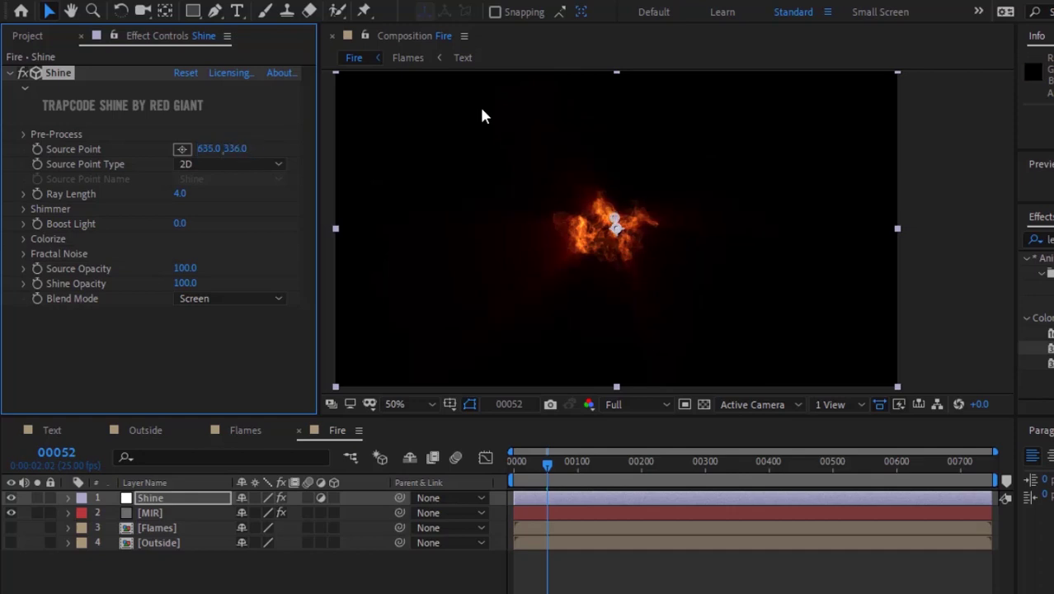
Step: Set Shine's Ray Length to 5.2 and switch its blend mode from Screen to Add
click(179, 194)
text(5.2)
key(Return)
click(238, 297)
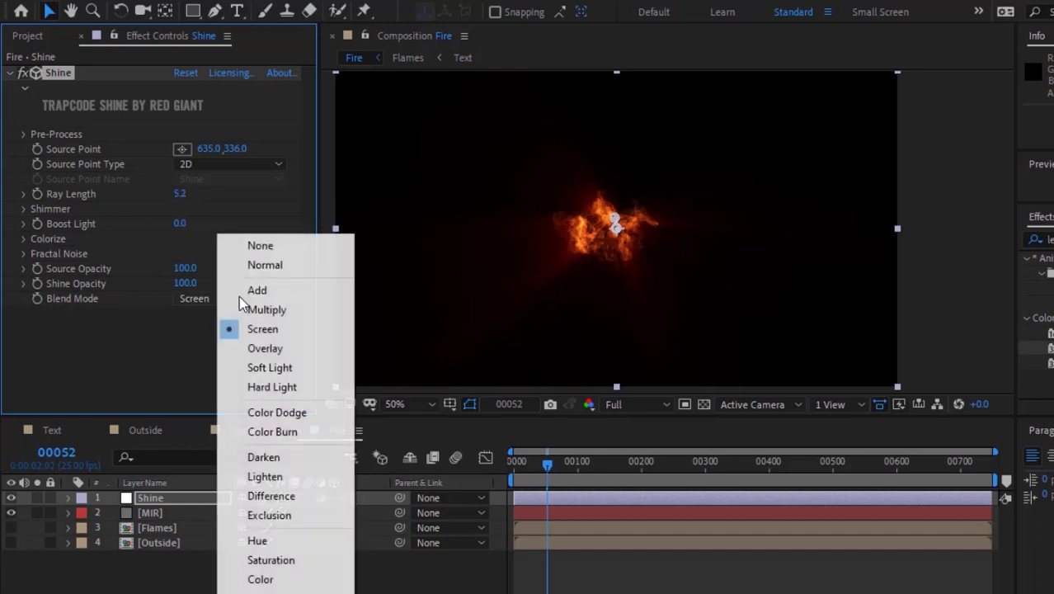
click(252, 291)
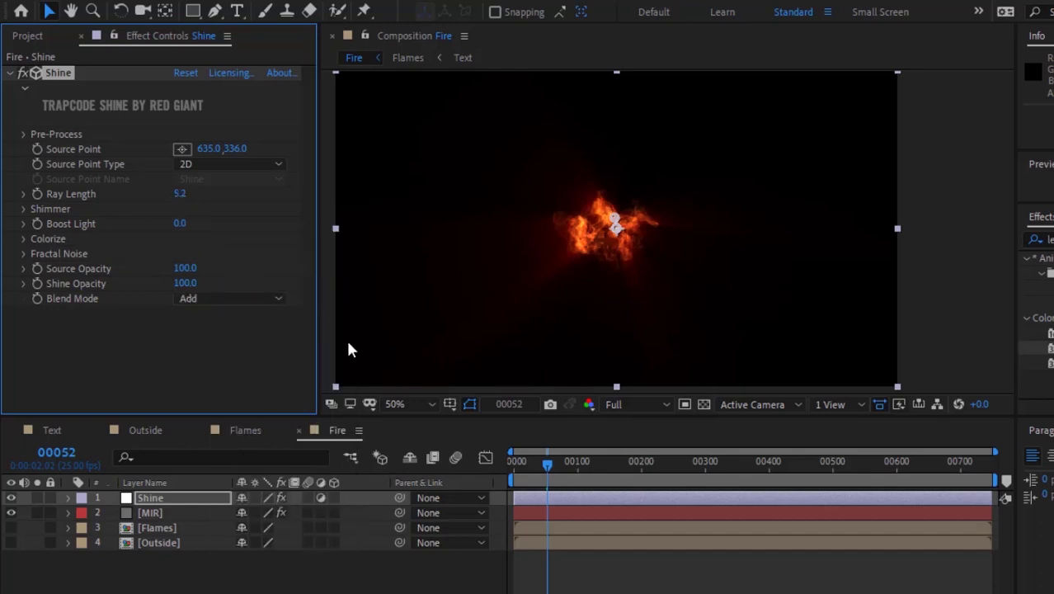
Step: Base Shine's Colorize on the Red channel
click(22, 238)
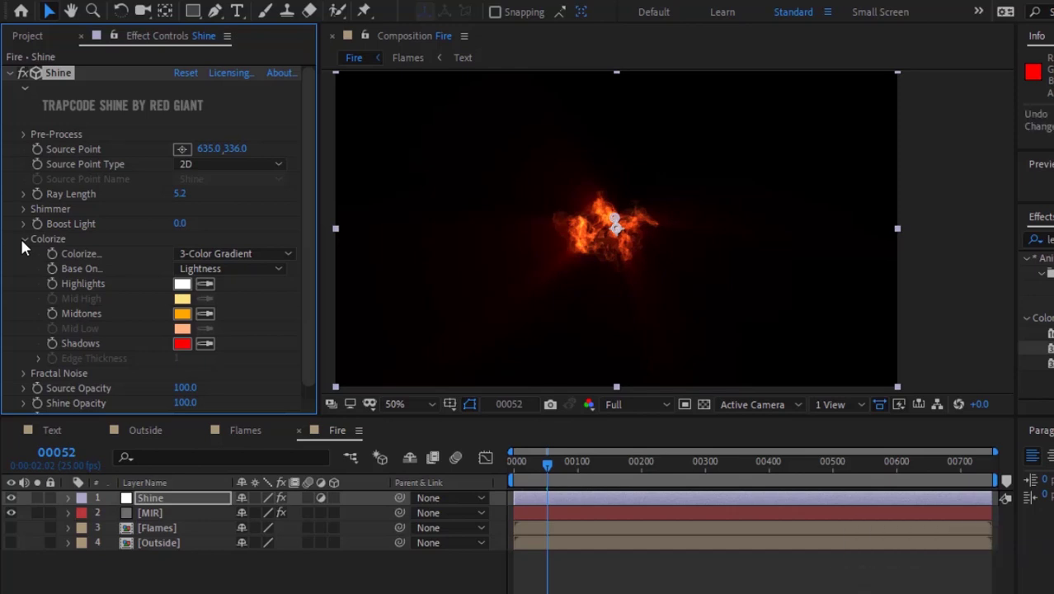
click(224, 270)
click(239, 371)
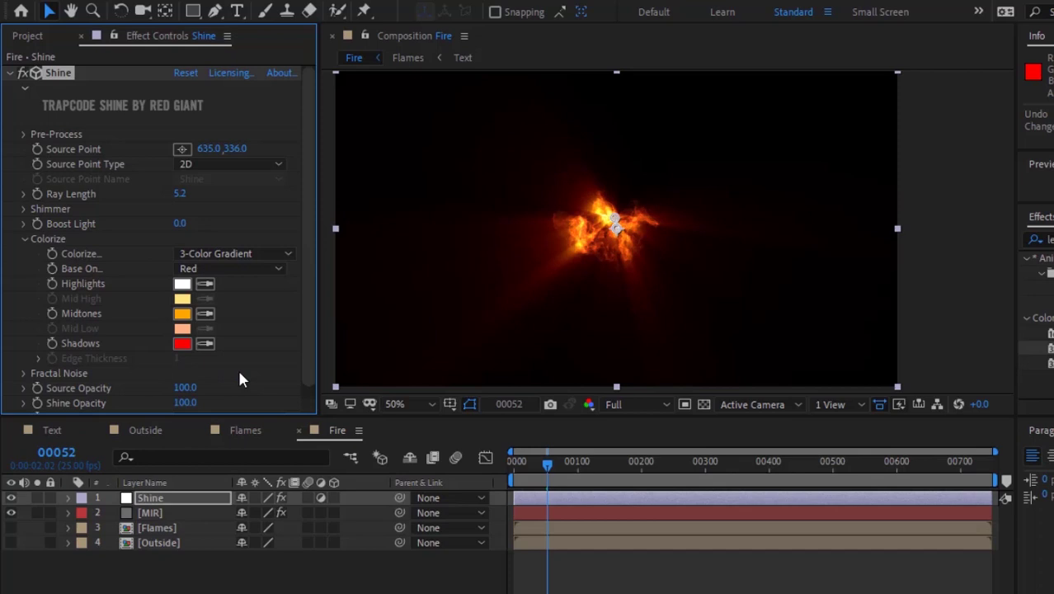
Step: Set the Colorize Midtones colour to orange with H 20, S 87, B 94
click(181, 313)
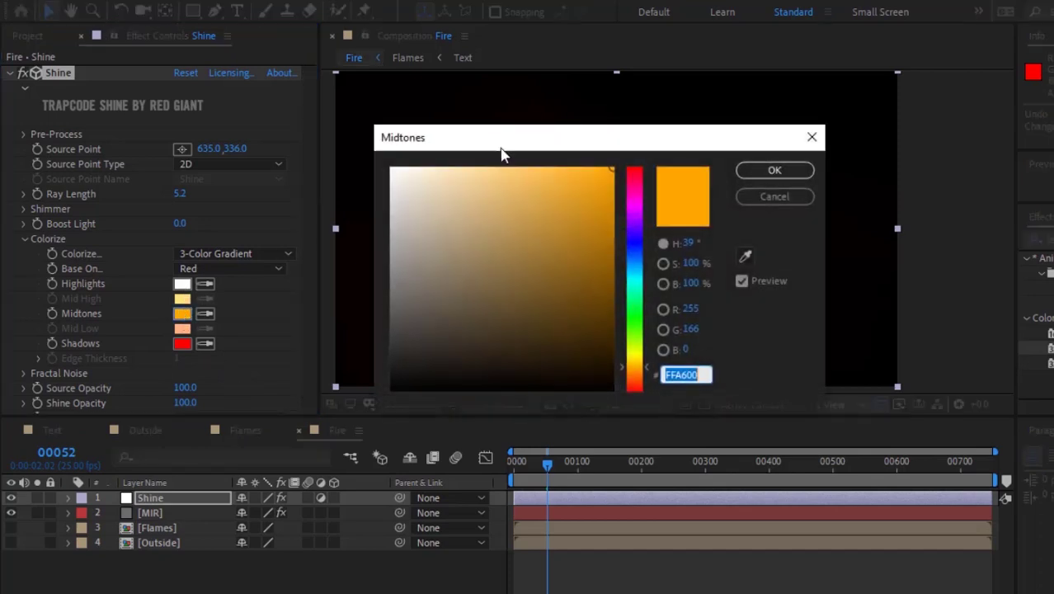
click(689, 243)
text(20)
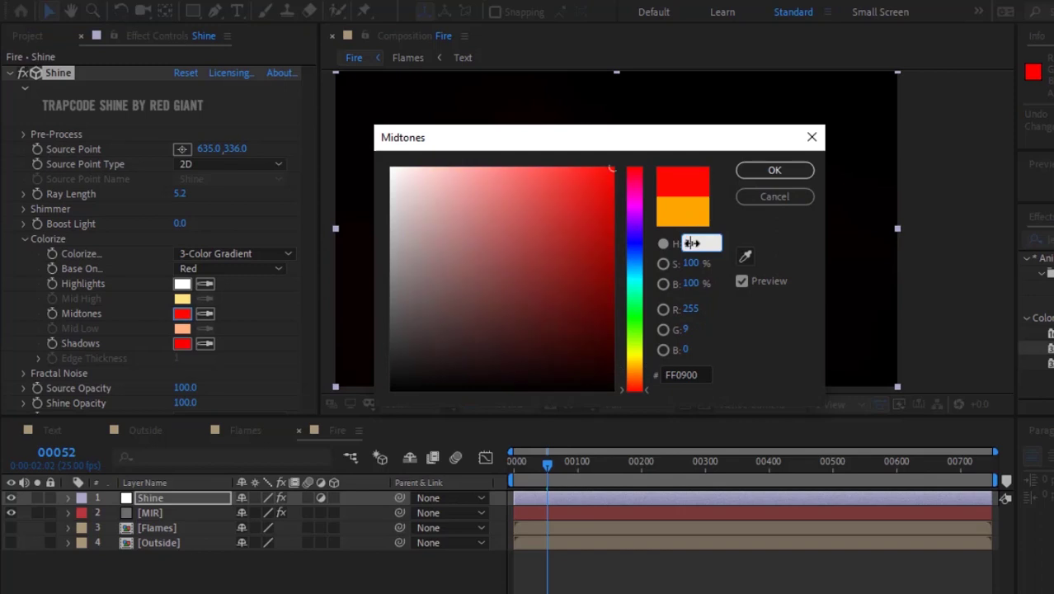
key(Tab)
text(87)
key(Tab)
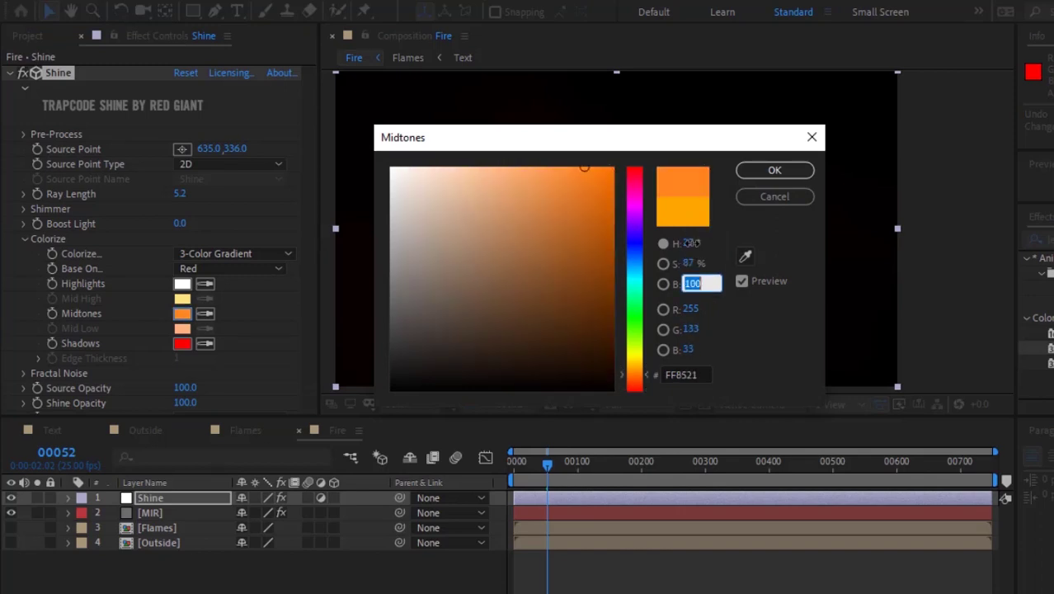
text(94)
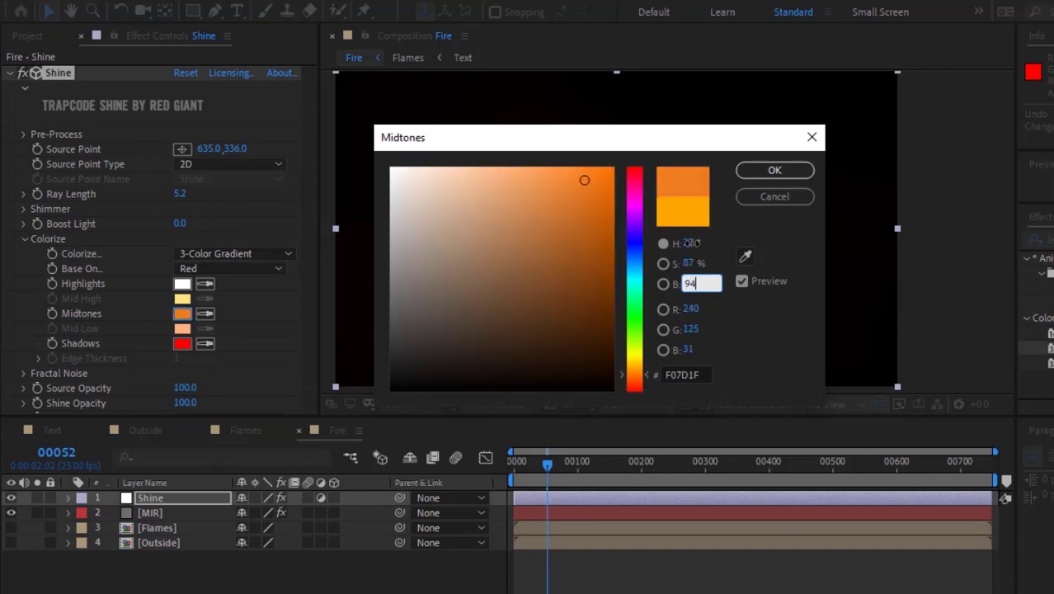
key(Return)
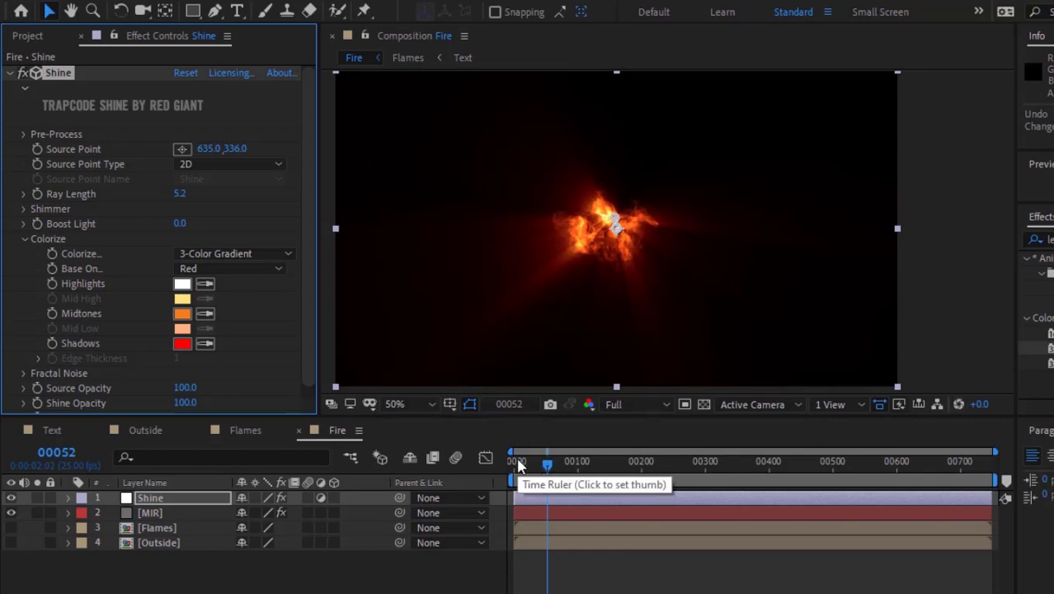
click(228, 571)
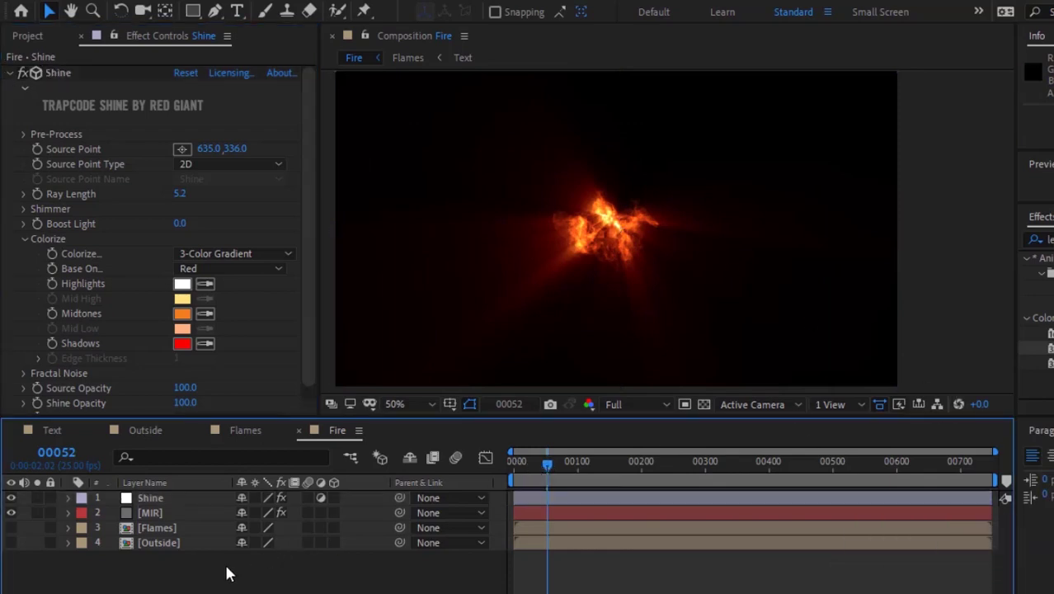
Step: Add a Camera 1 layer with default settings and reveal its Transform properties
right_click(228, 571)
mouse_move(370, 371)
click(493, 459)
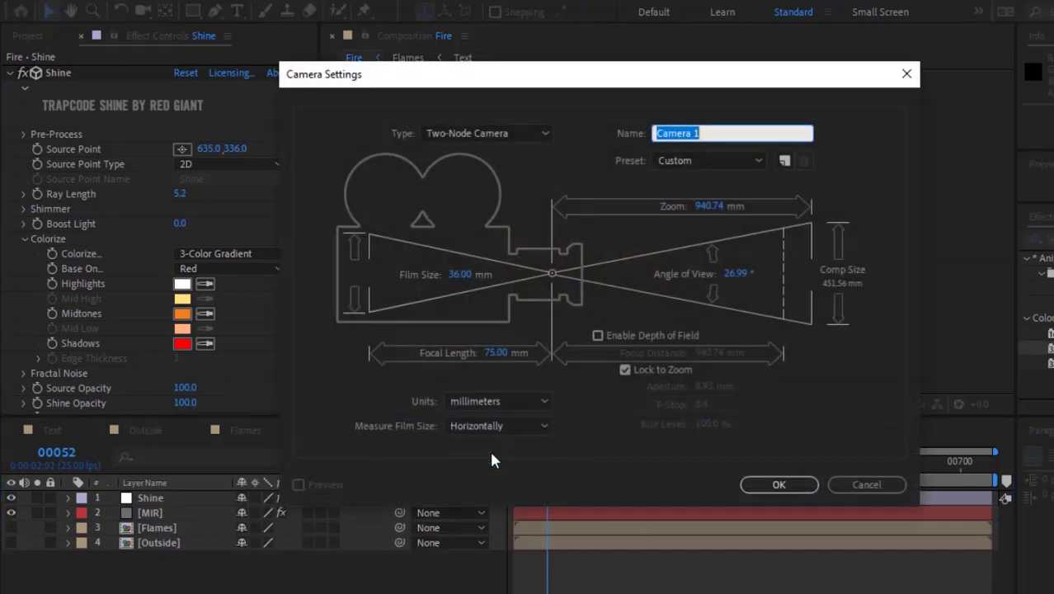
key(Return)
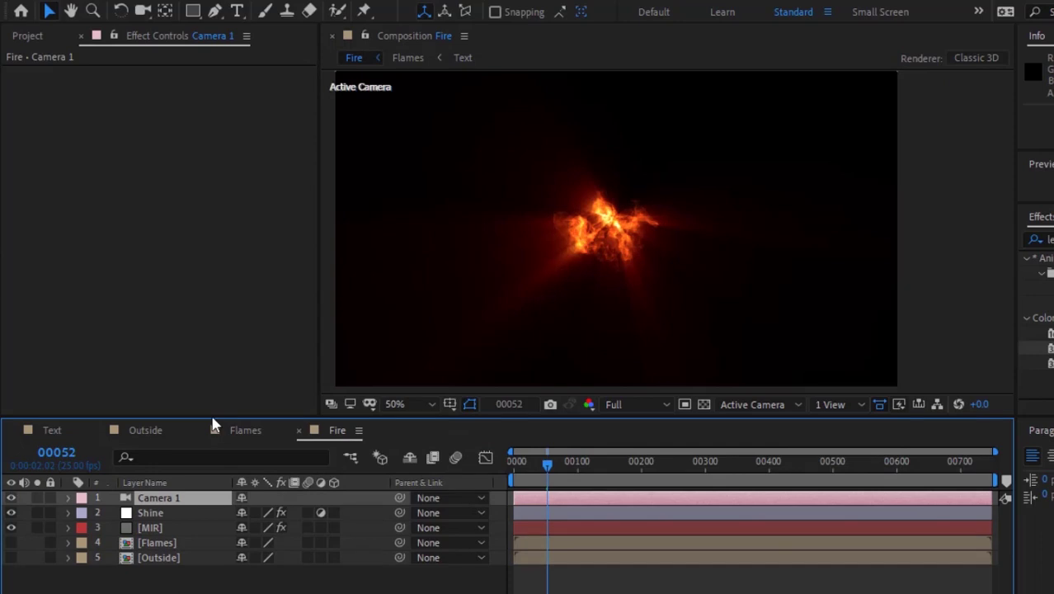
click(68, 497)
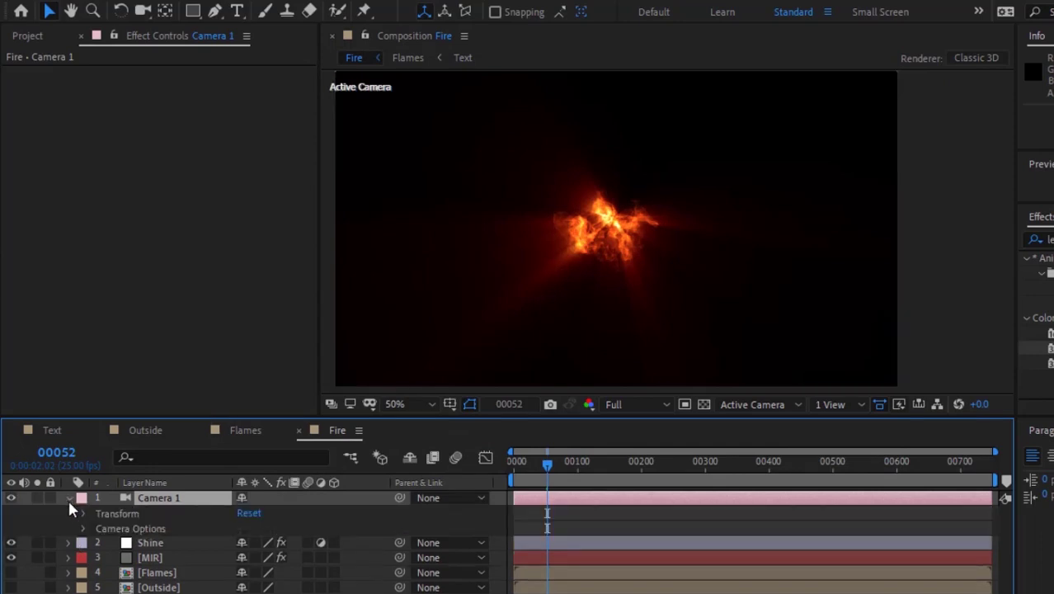
click(83, 514)
click(247, 528)
key(Tab)
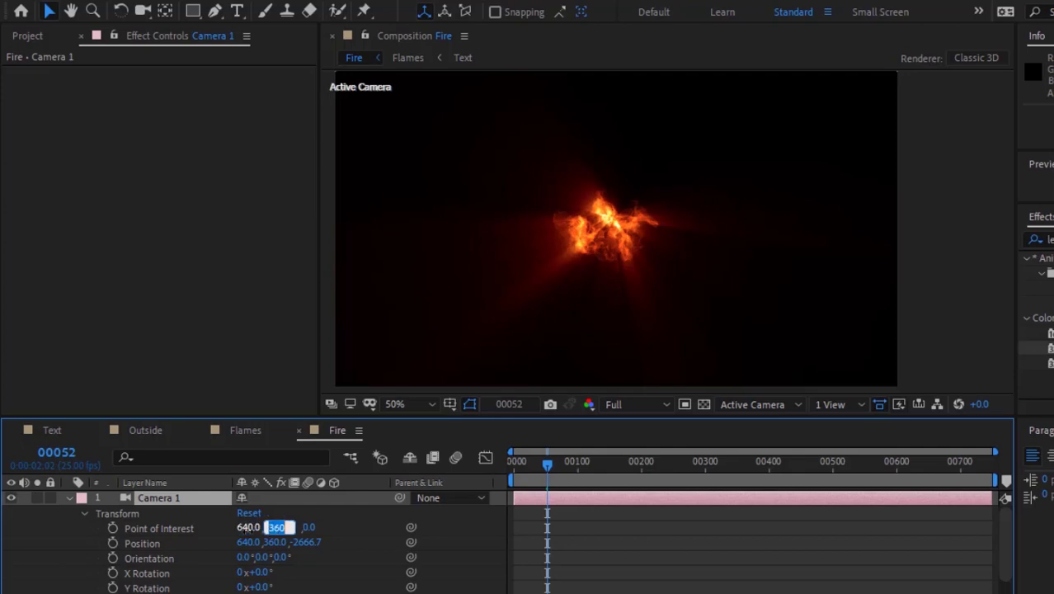
Step: Set Camera 1's Point of Interest to 640, 388, 30
text(388)
key(Tab)
text(30)
key(Return)
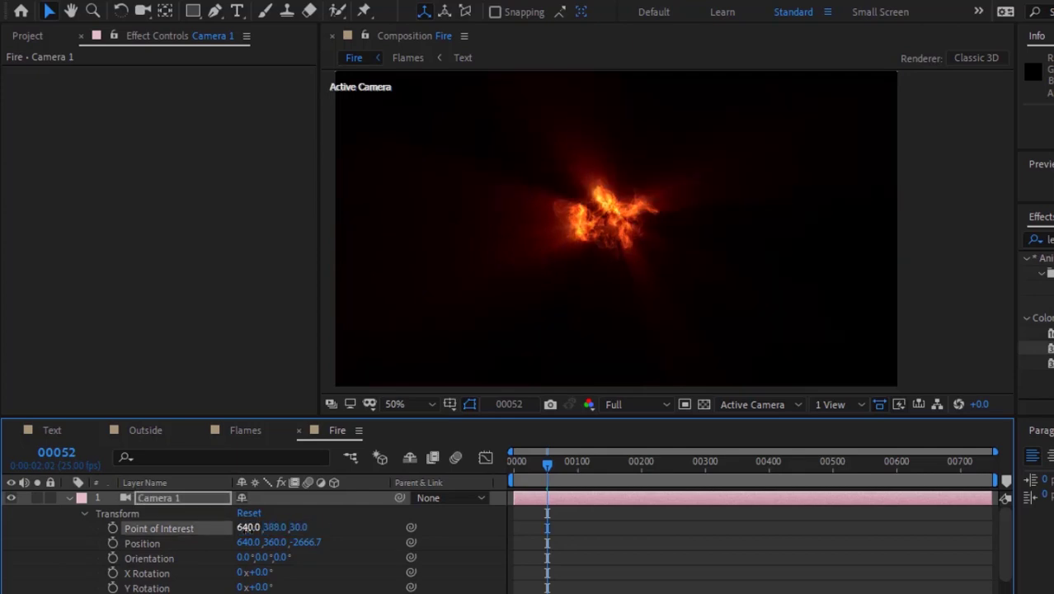
Step: At frame 0, keyframe Camera 1's Position at 596, 385, -197
click(249, 541)
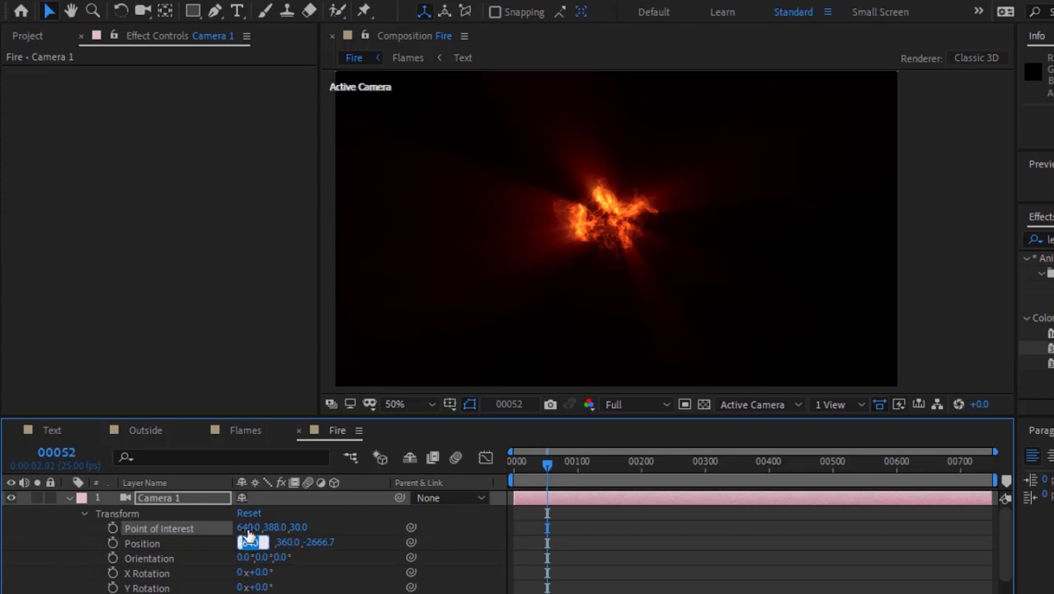
key(Return)
key(Home)
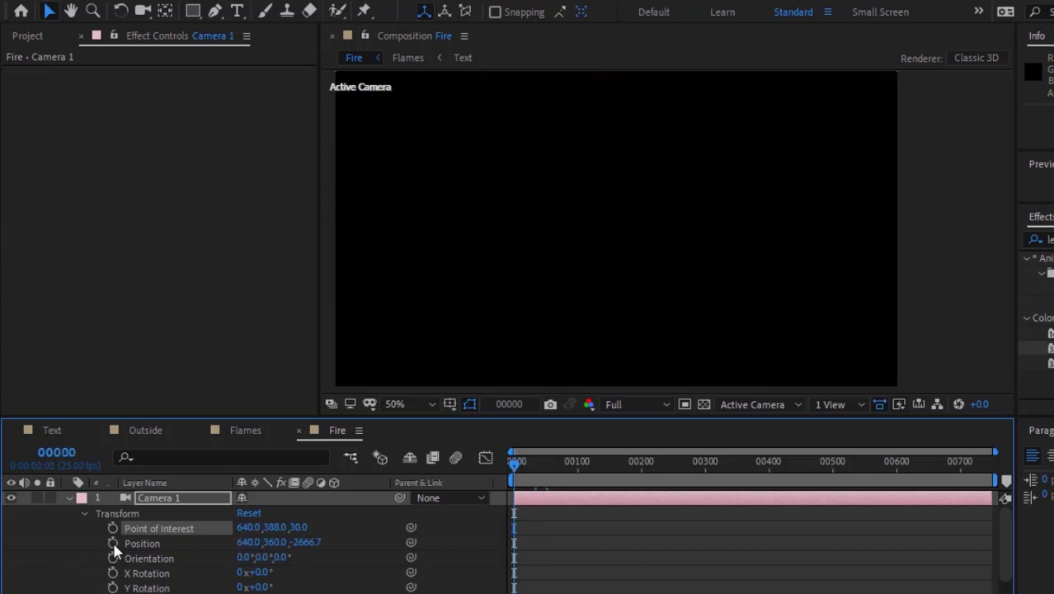
click(112, 541)
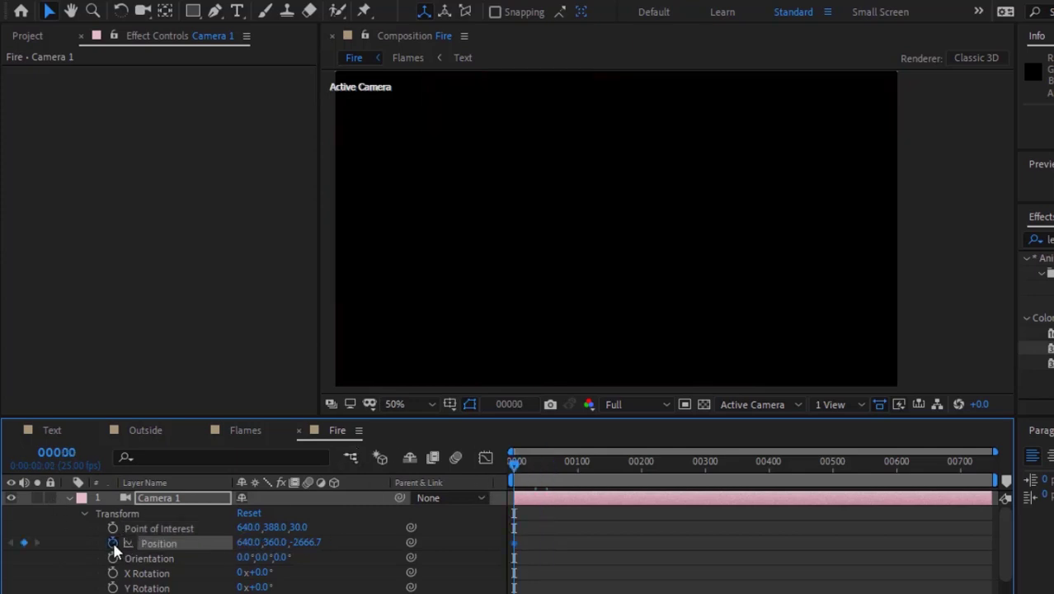
click(249, 542)
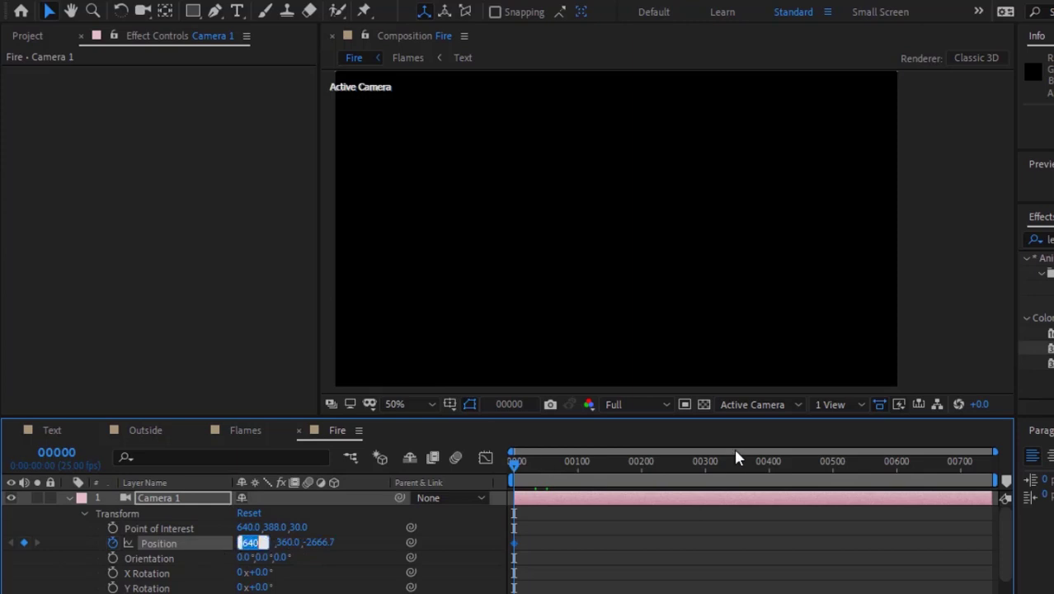
text(596)
key(Tab)
text(385)
key(Tab)
text(-197)
key(Return)
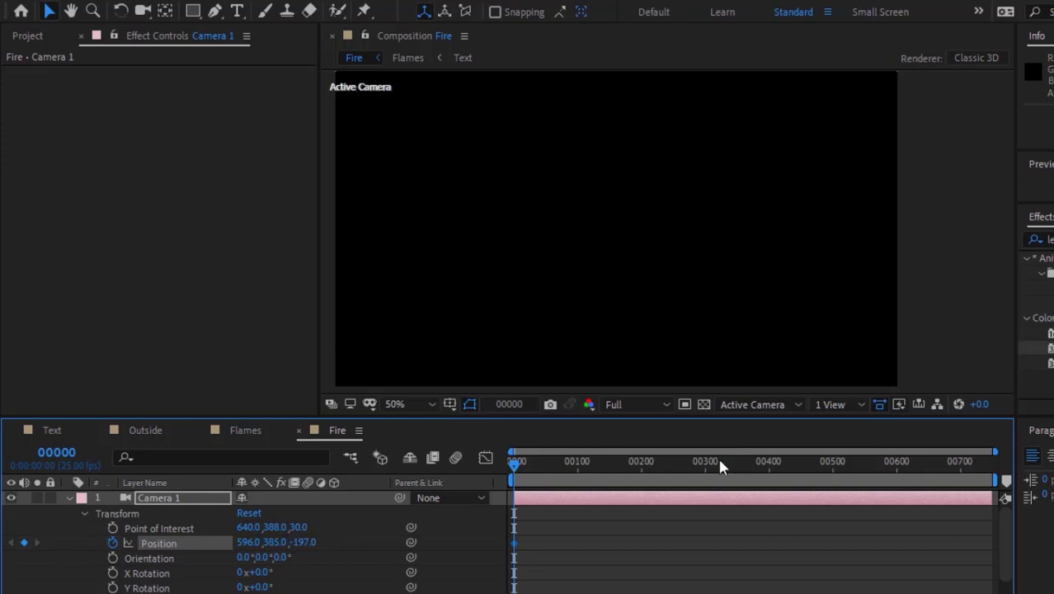
Step: At frame 100, add a second Position keyframe reading 688, 389, -197
click(56, 453)
text(100)
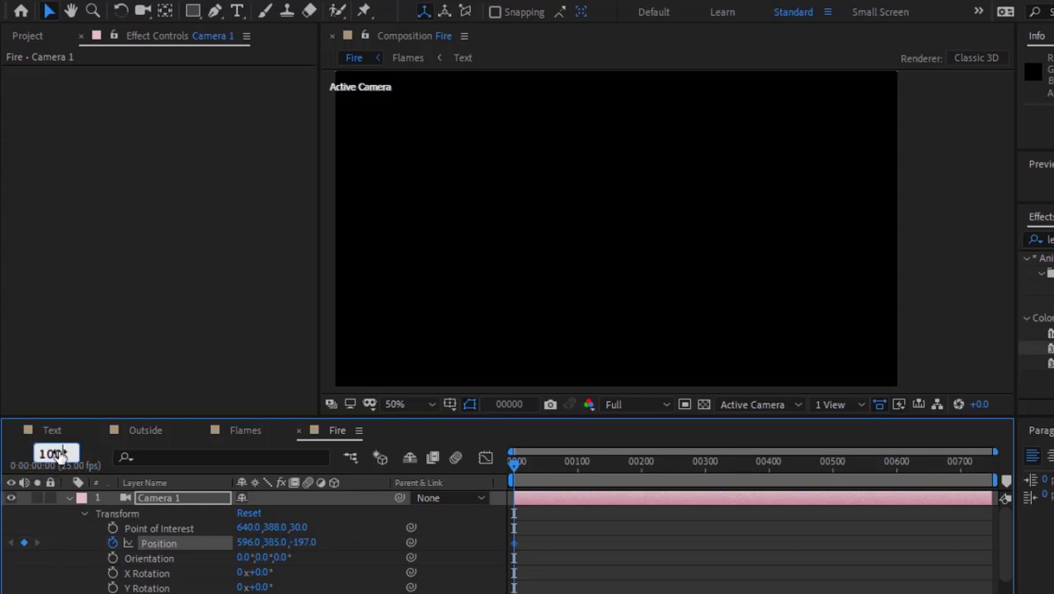
key(Return)
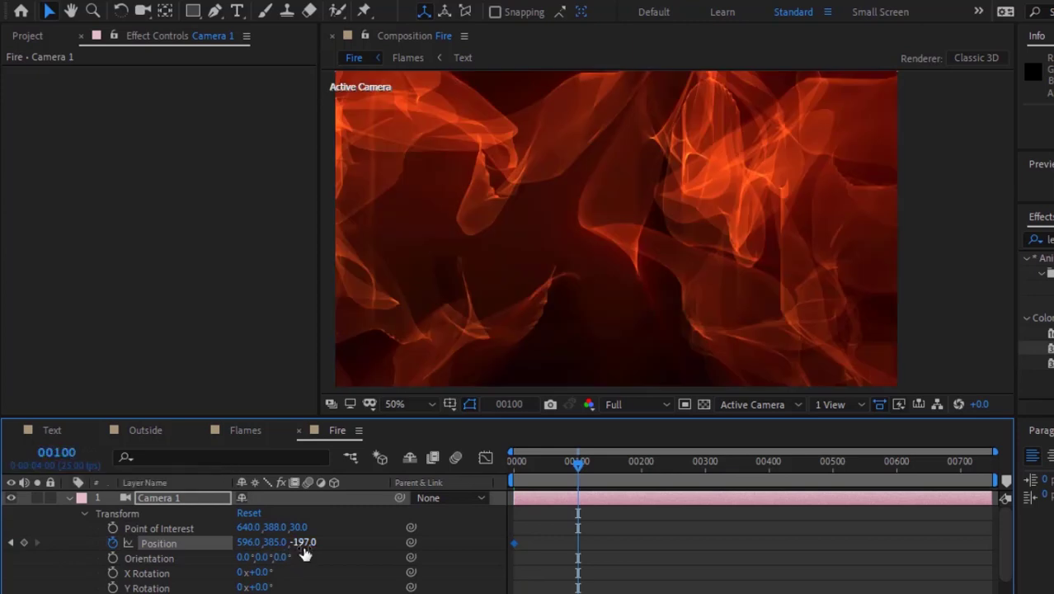
click(247, 542)
text(683)
key(Tab)
key(Tab)
key(Return)
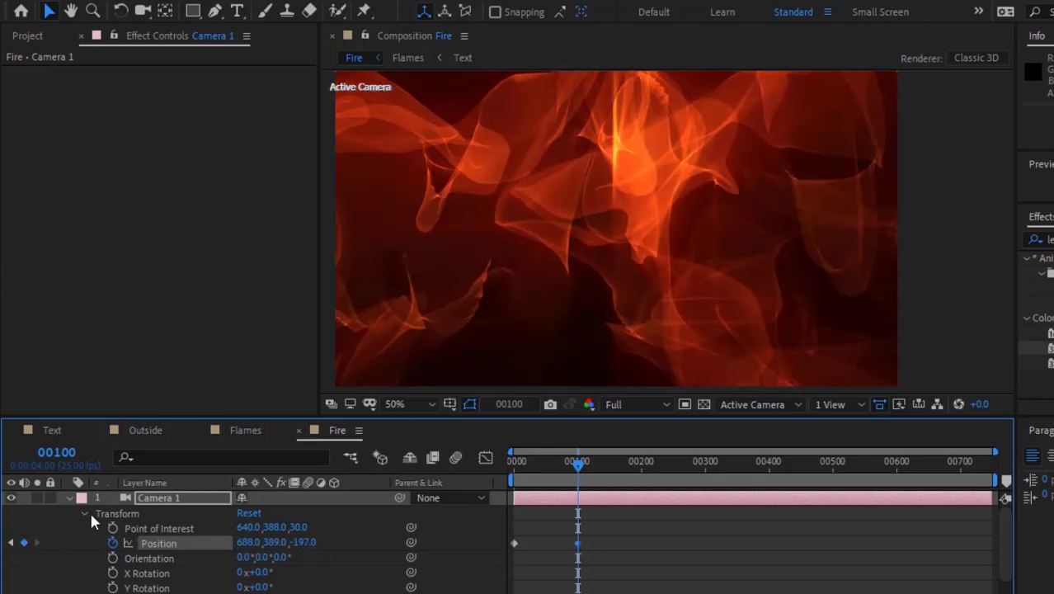
Step: Set Camera 1's Zoom to 997, Focus Distance to 996 and Aperture to 14.2
click(85, 513)
click(85, 528)
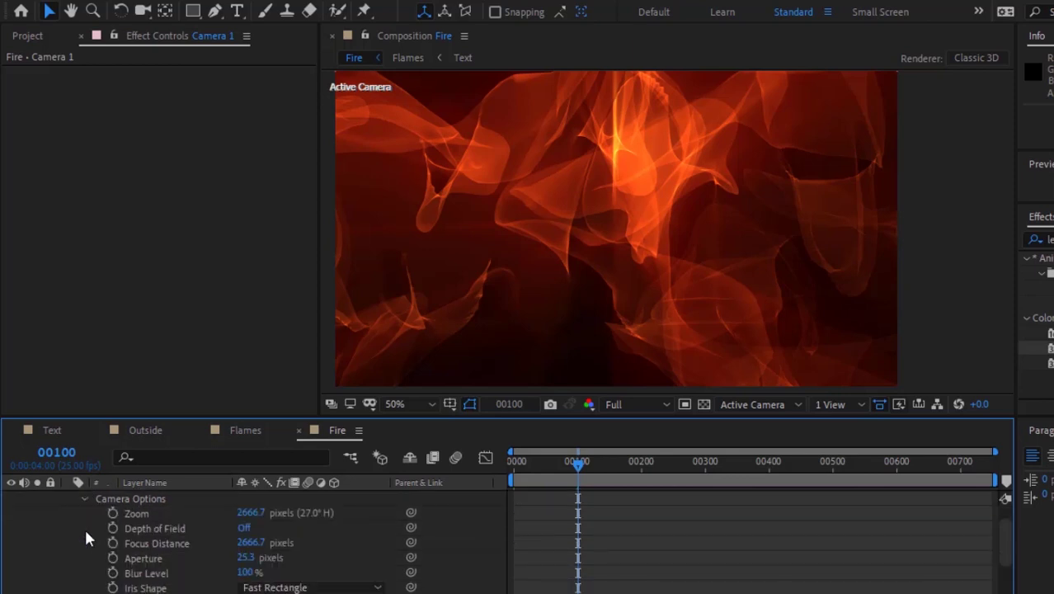
click(252, 512)
text(997)
key(Tab)
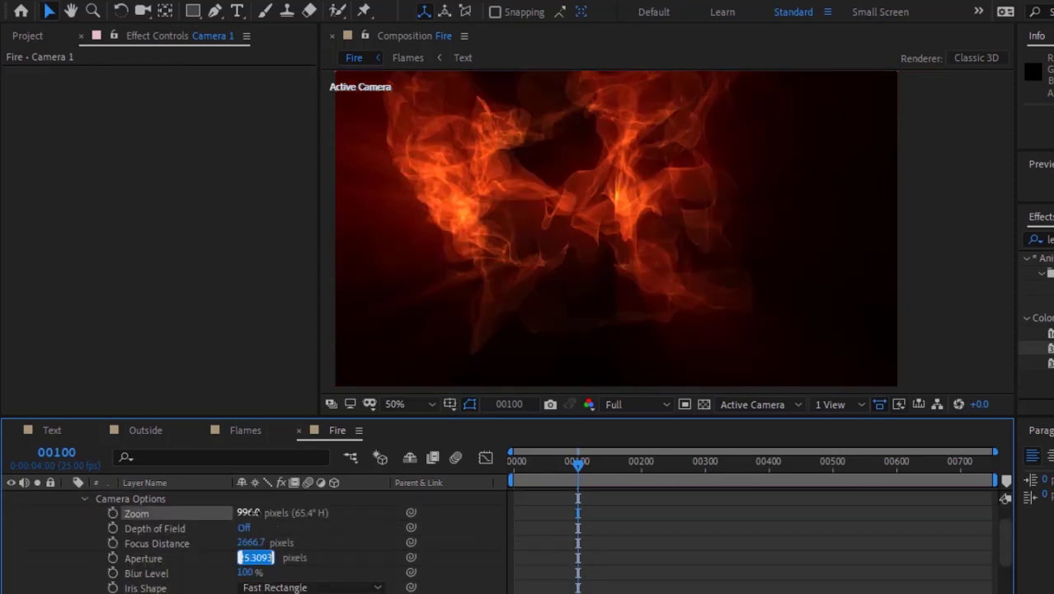
text(996)
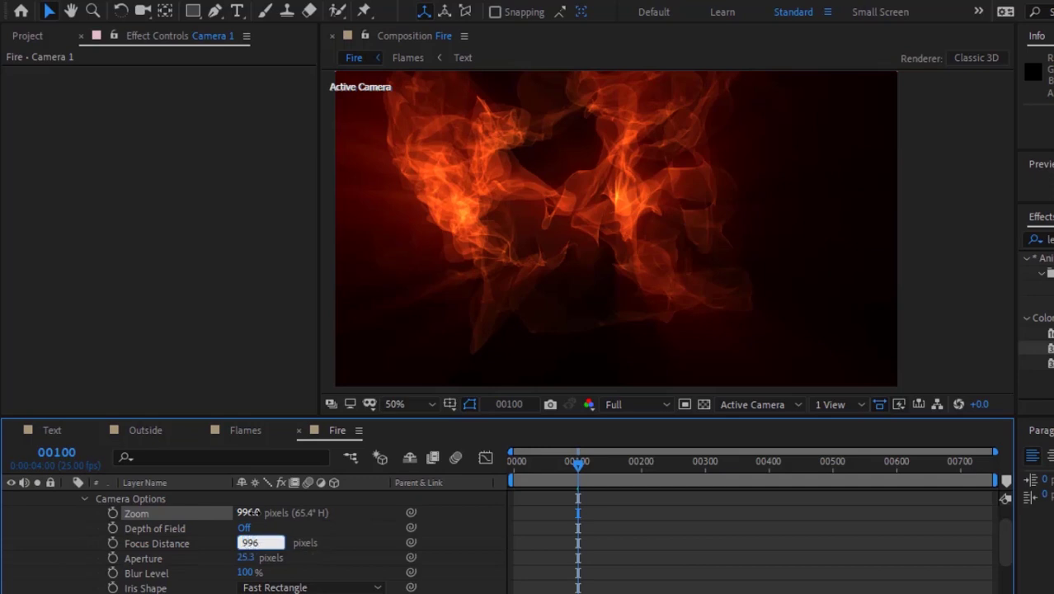
key(Tab)
text(14.2)
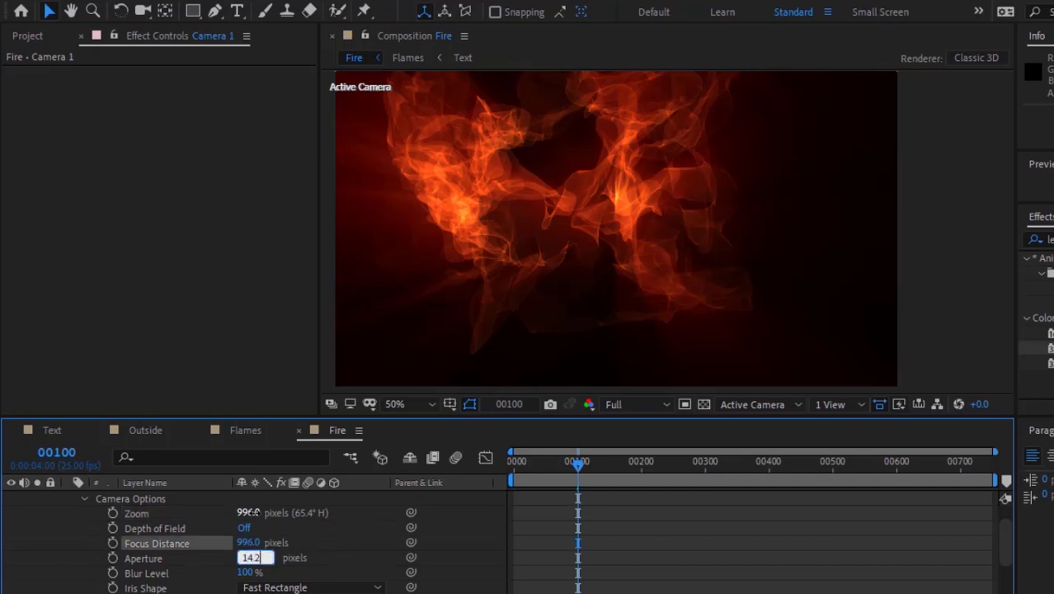
key(Return)
drag(581, 470, 477, 454)
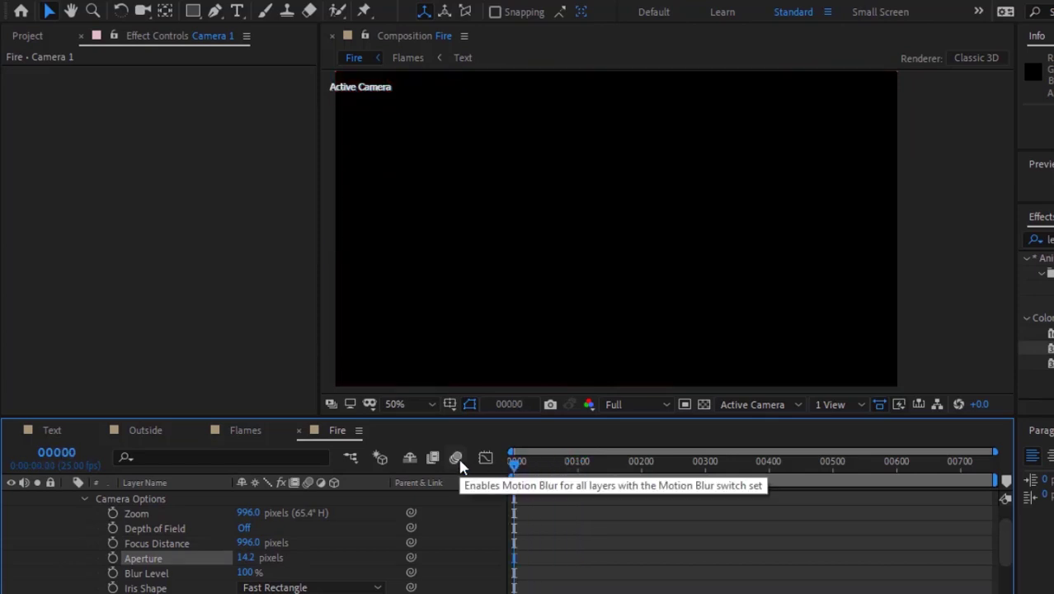
Step: Preview the camera move at 25% magnification and end the work area at frame 00102
key(space)
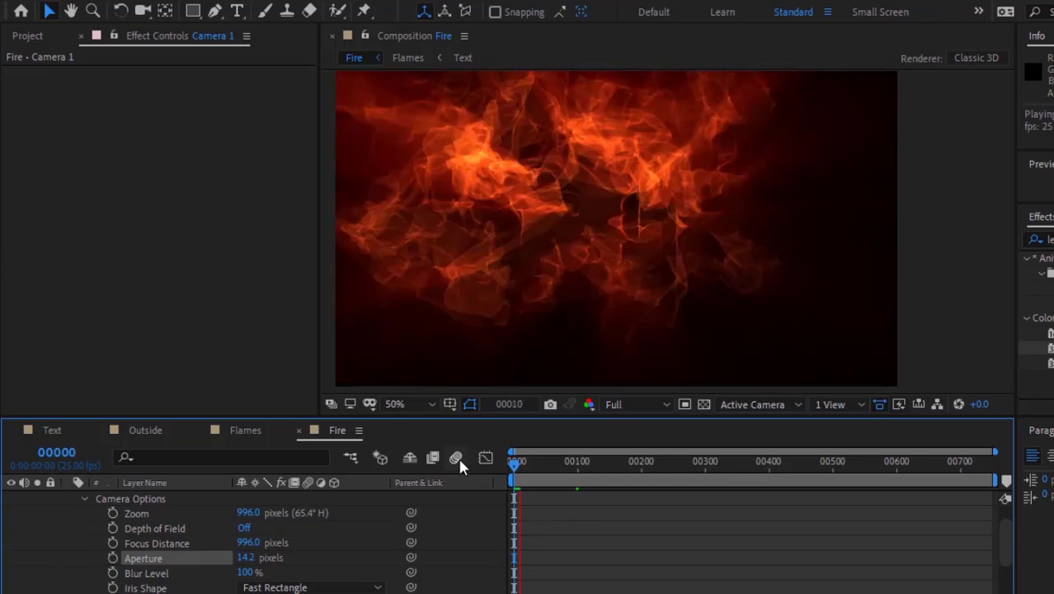
key(comma)
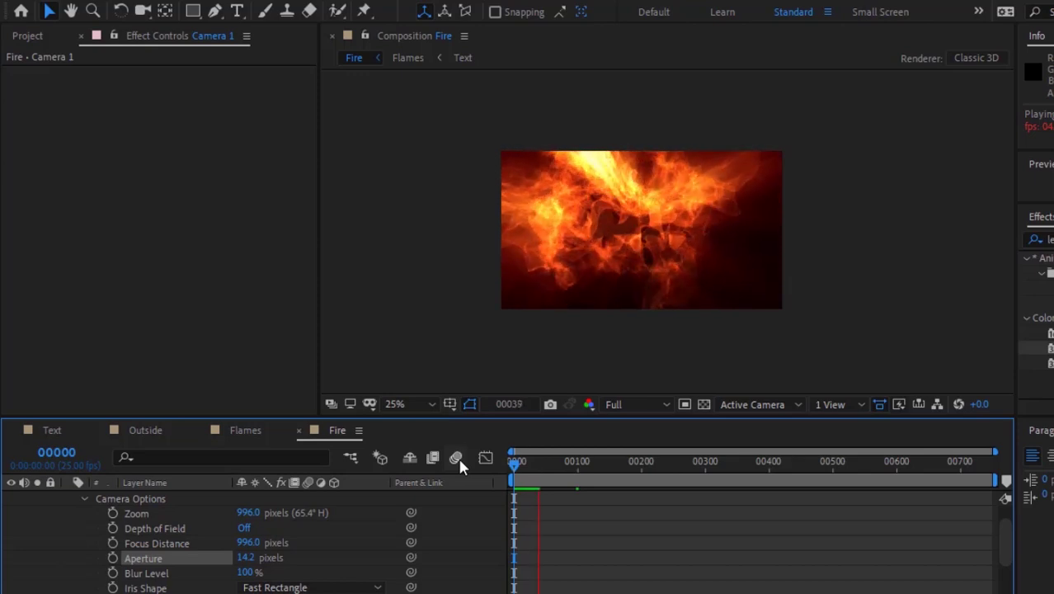
key(space)
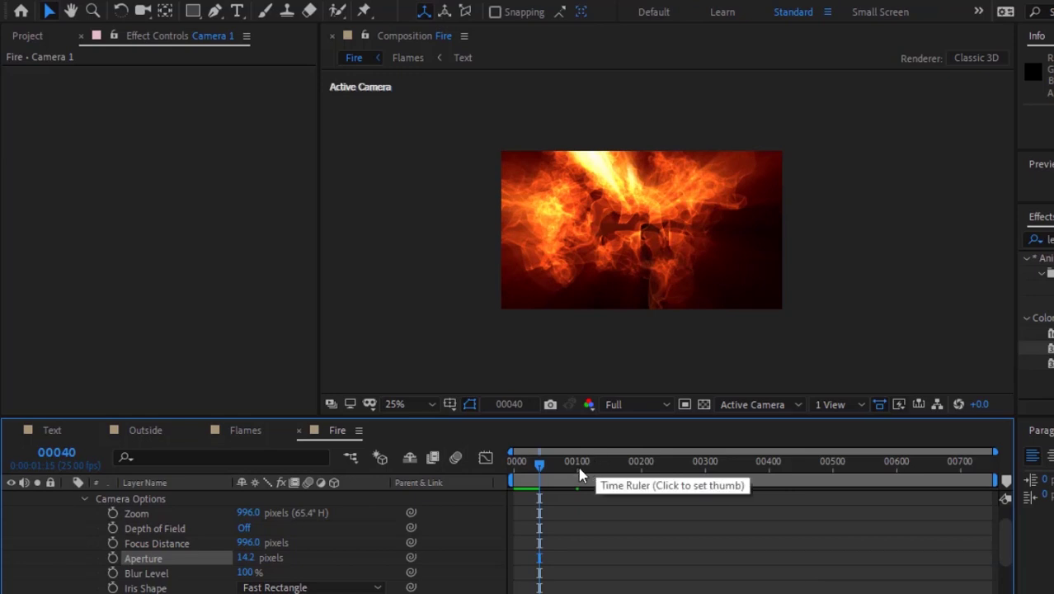
click(580, 474)
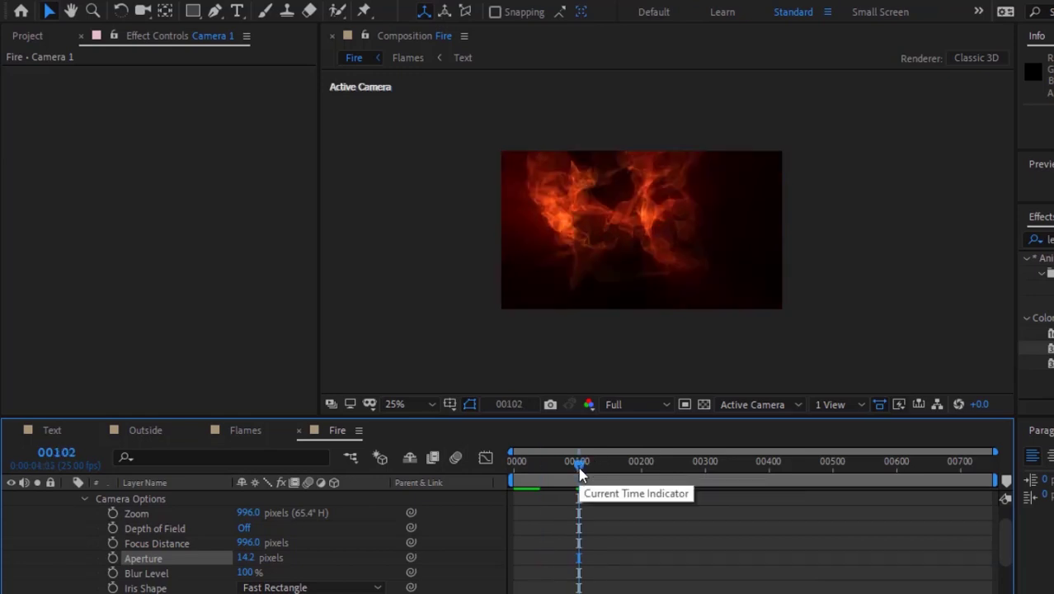
key(n)
drag(579, 474, 501, 474)
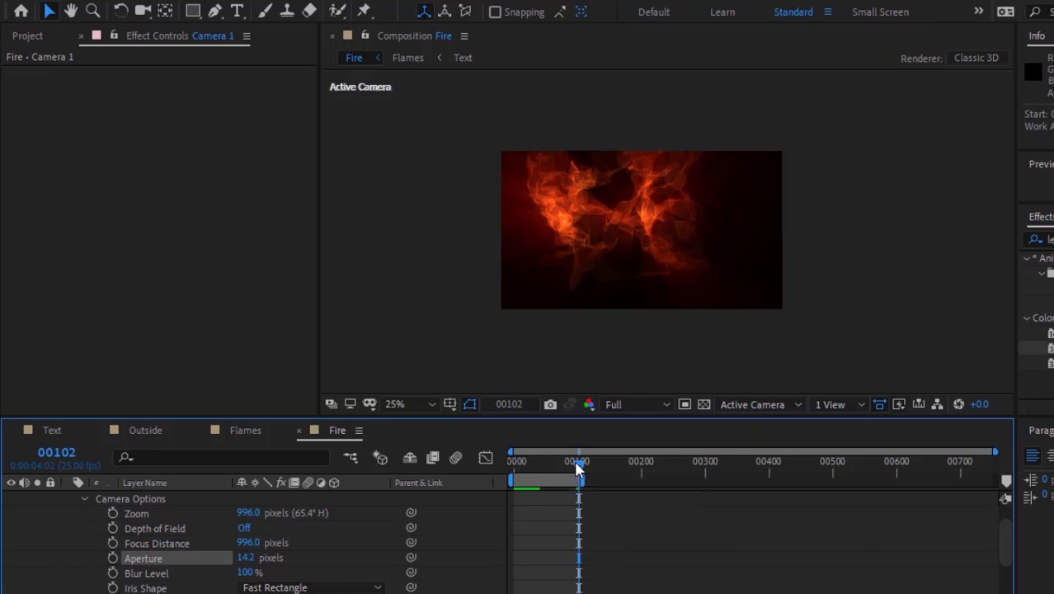
key(space)
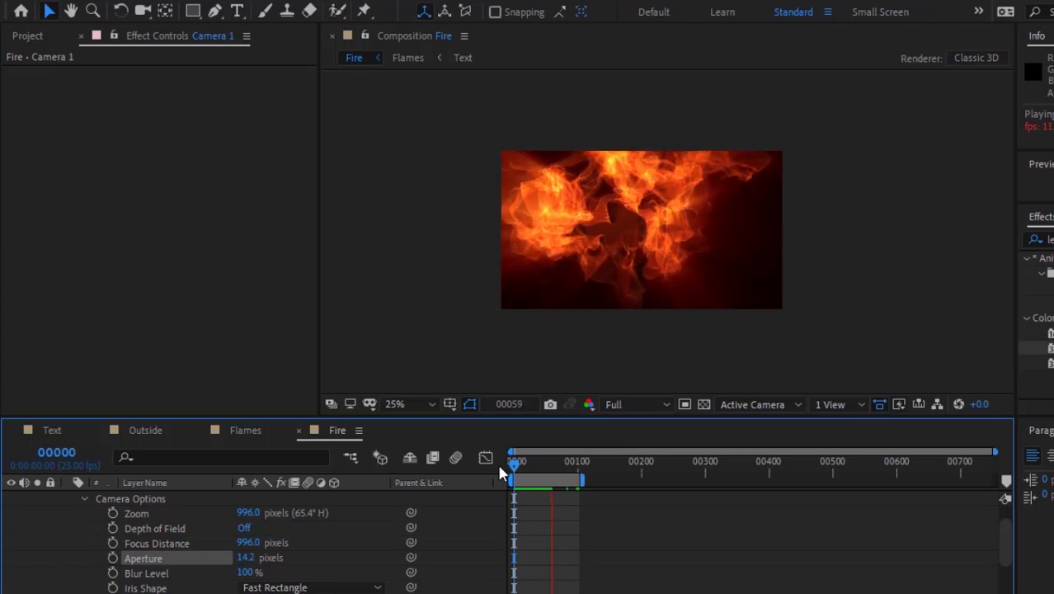
key(space)
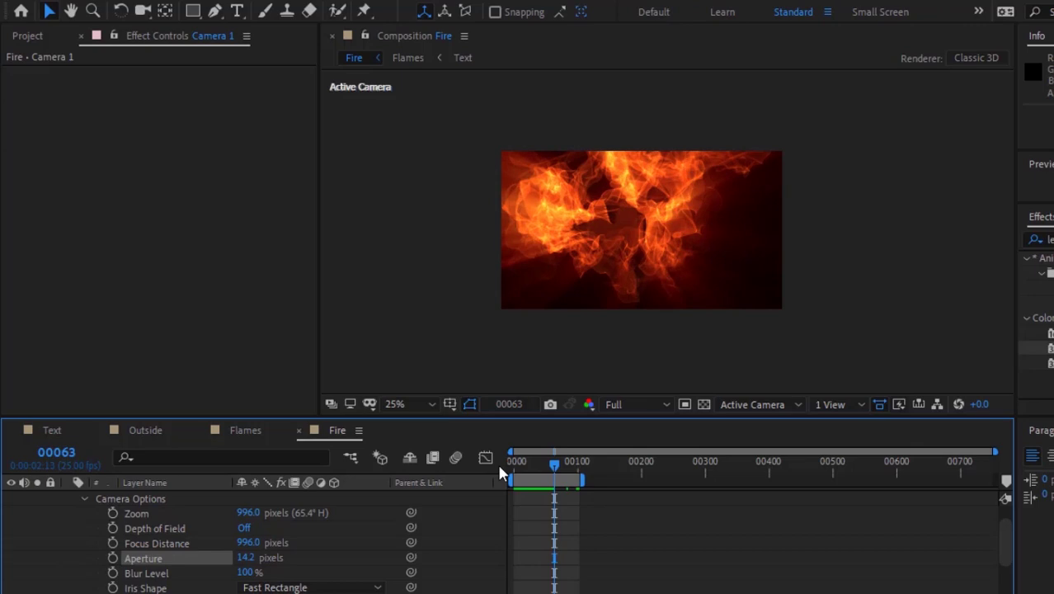
click(83, 499)
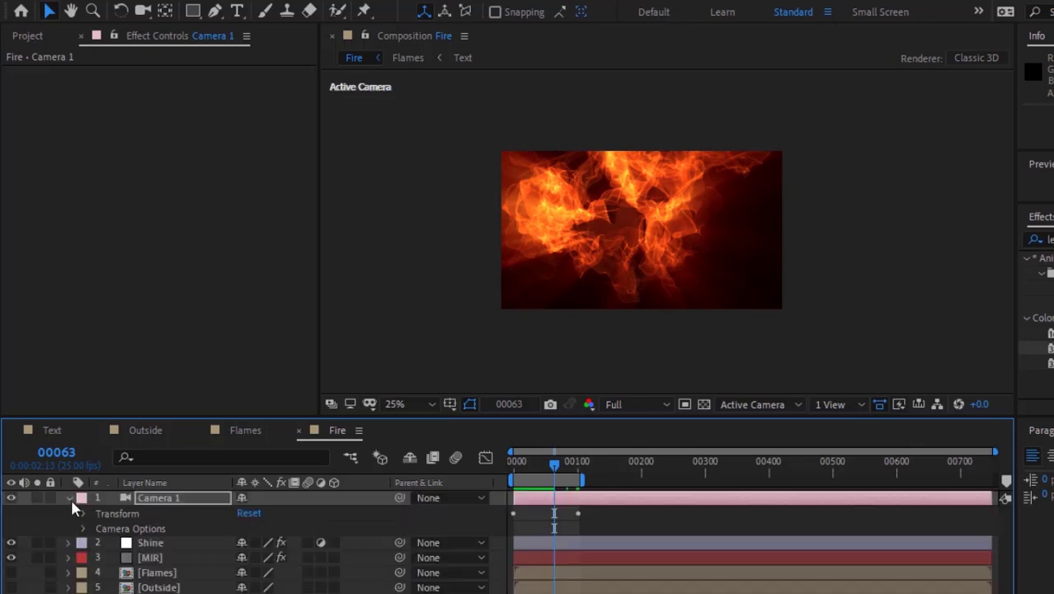
Step: Add the Text comp as the top layer in Fire and make it 3D
click(69, 498)
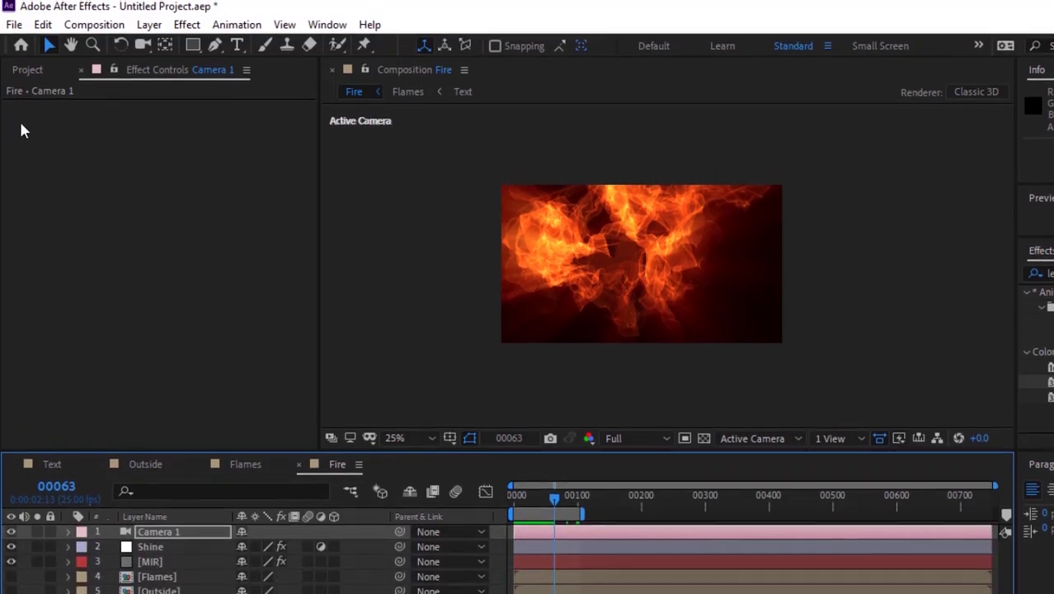
click(31, 36)
click(59, 319)
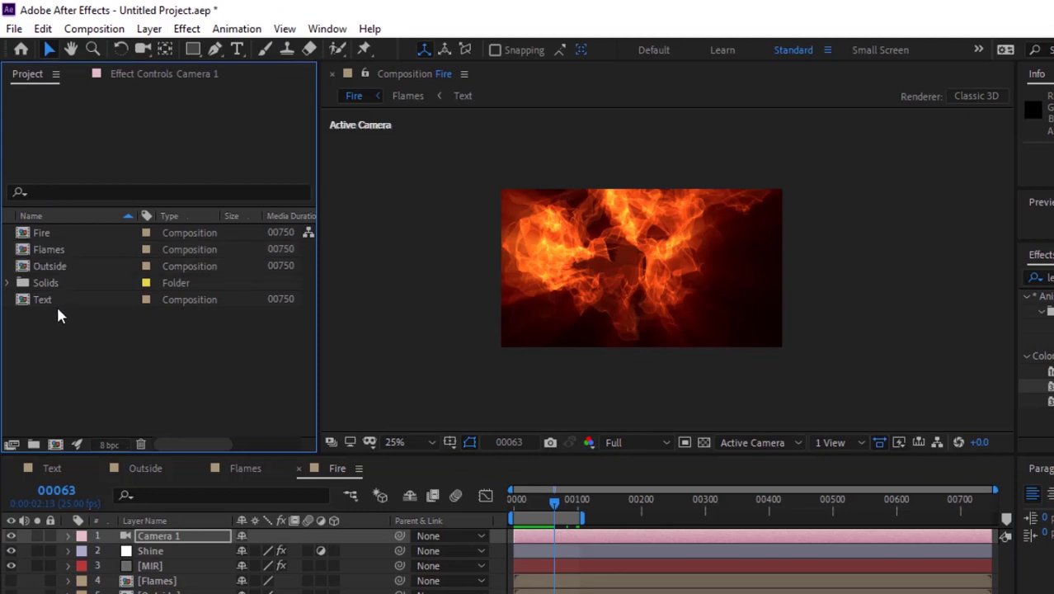
drag(56, 304, 144, 538)
click(336, 536)
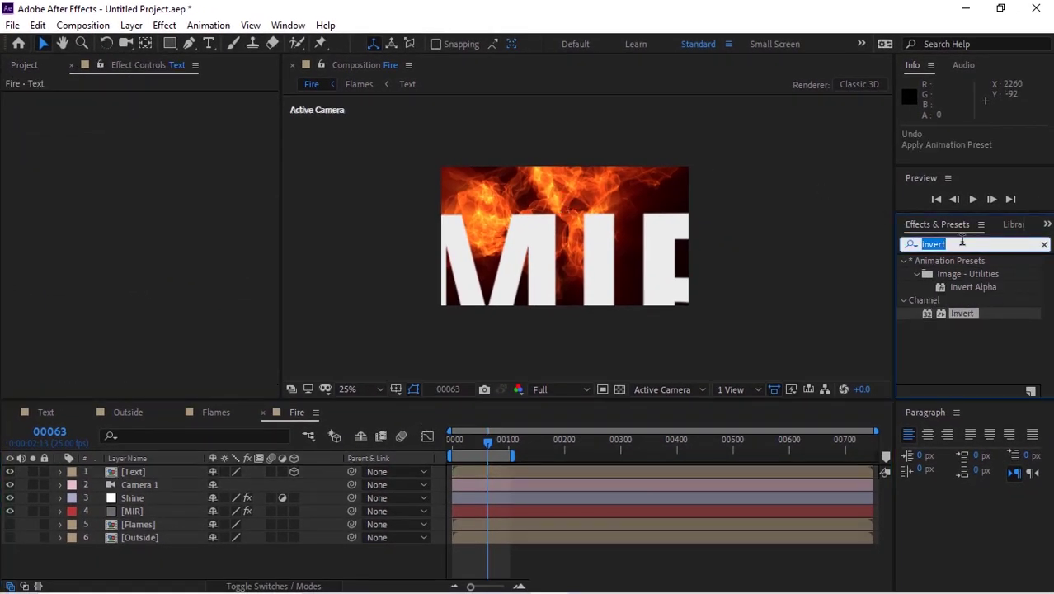
Step: Search for 'fill' and apply the Fill effect to the Text layer
key(BackSpace)
text(fill)
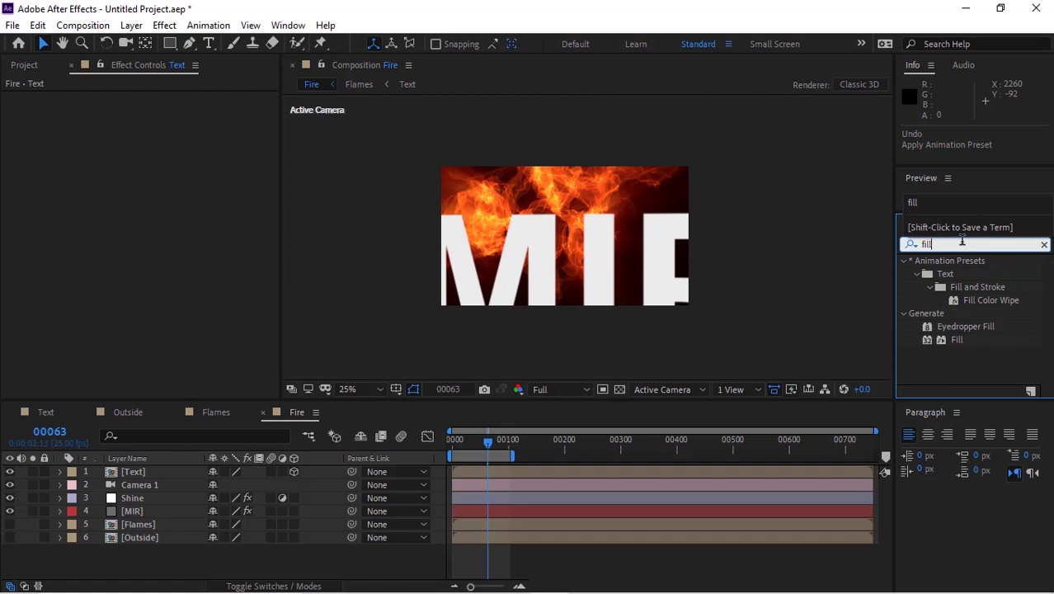
drag(952, 339, 143, 471)
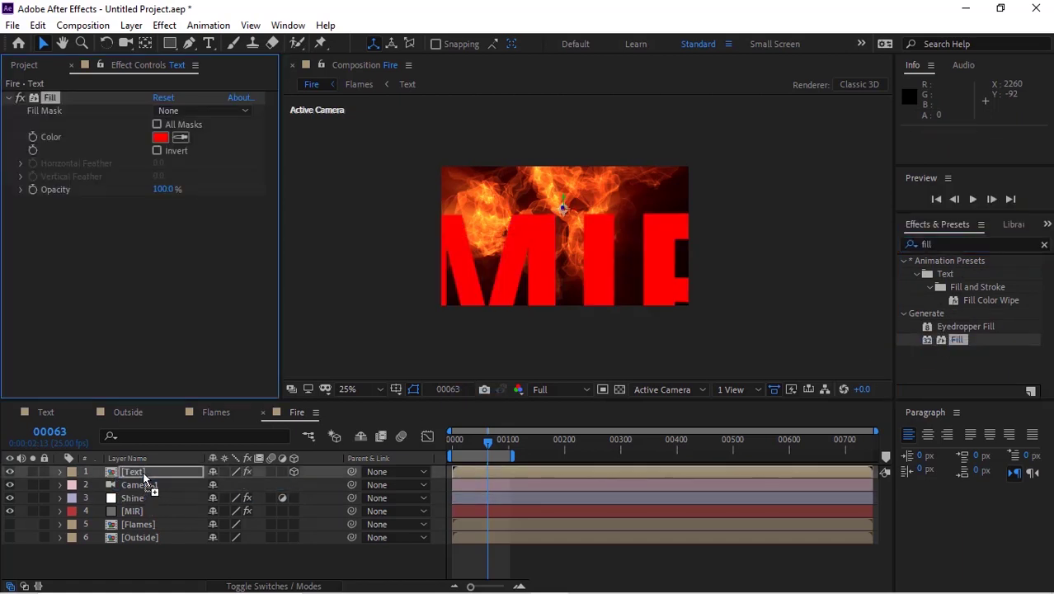
Step: Set the Text layer's Fill colour to black (000000)
click(160, 137)
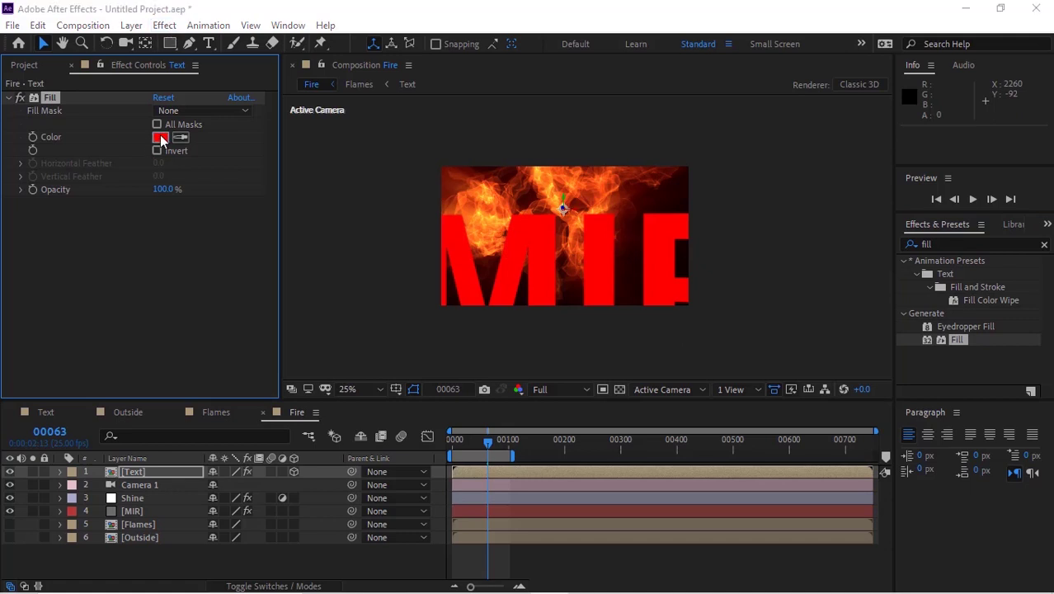
drag(426, 312, 295, 388)
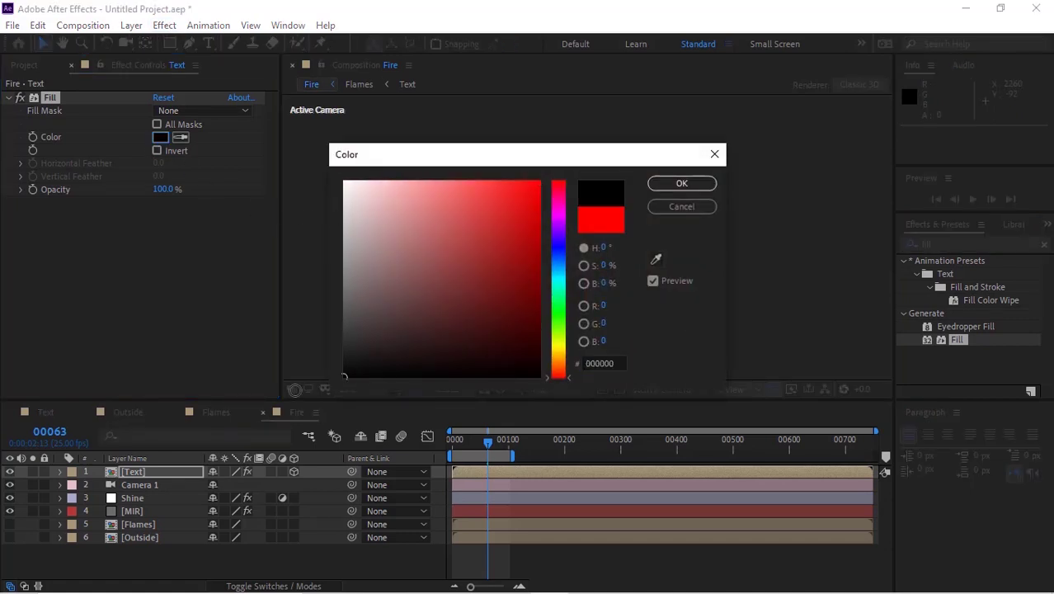
click(682, 183)
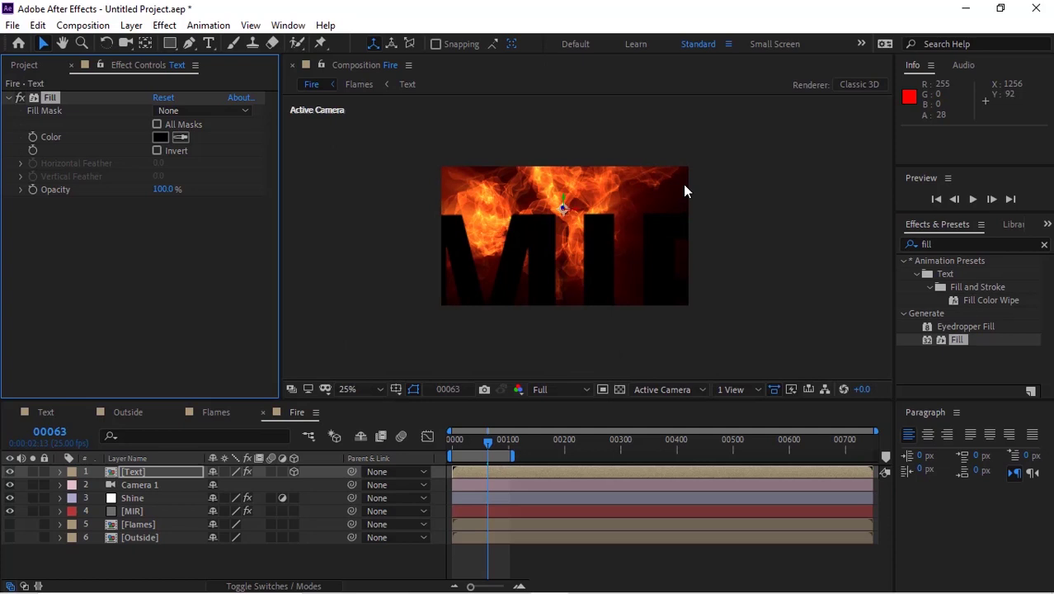
click(60, 472)
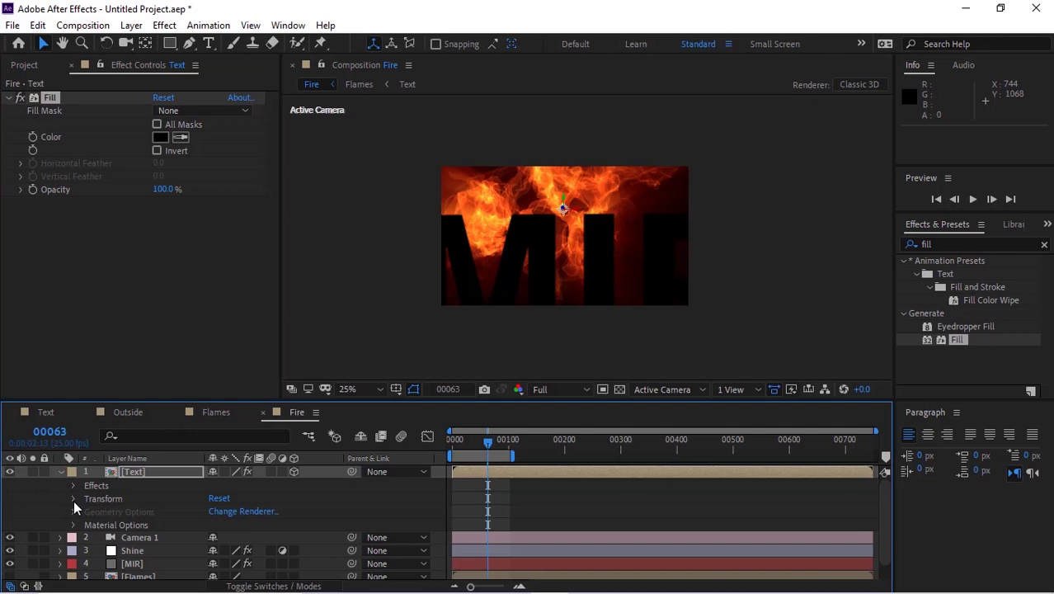
Step: Scale the Text layer to 30% and return the playhead to frame 00000
click(74, 499)
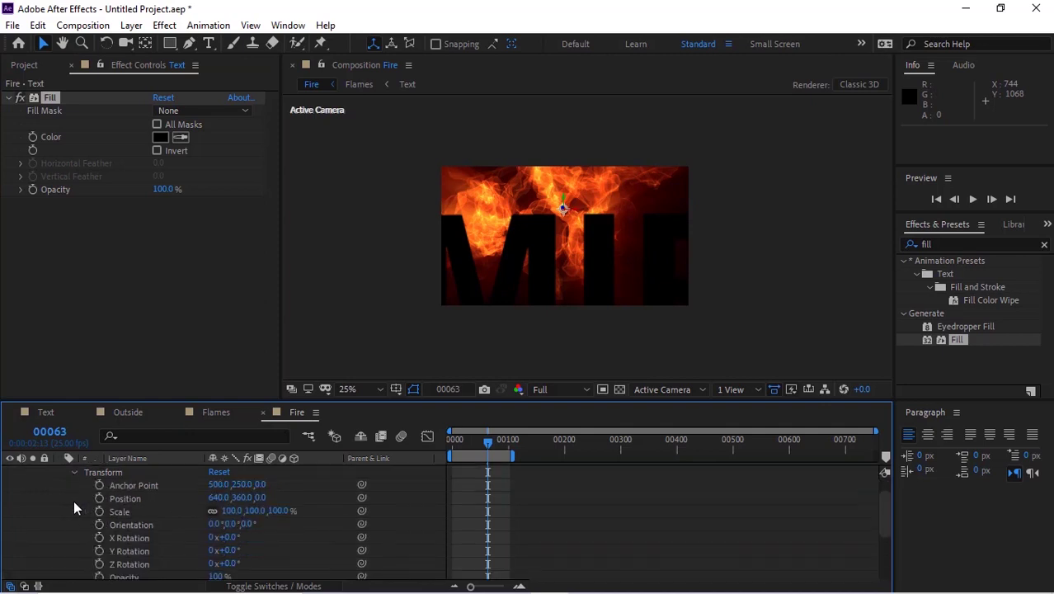
click(229, 510)
text(30)
key(Return)
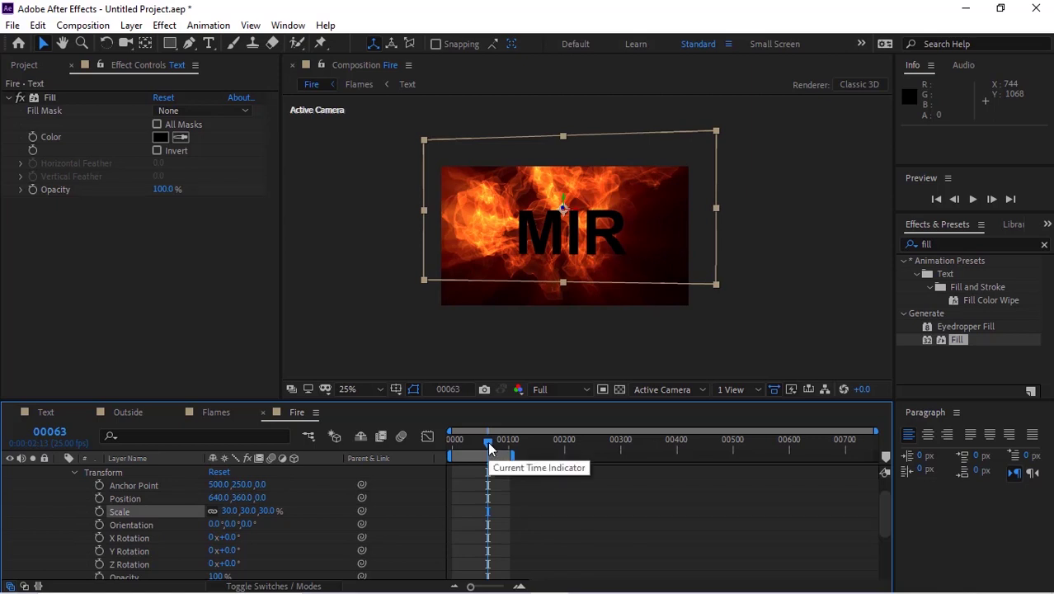
drag(487, 441, 423, 448)
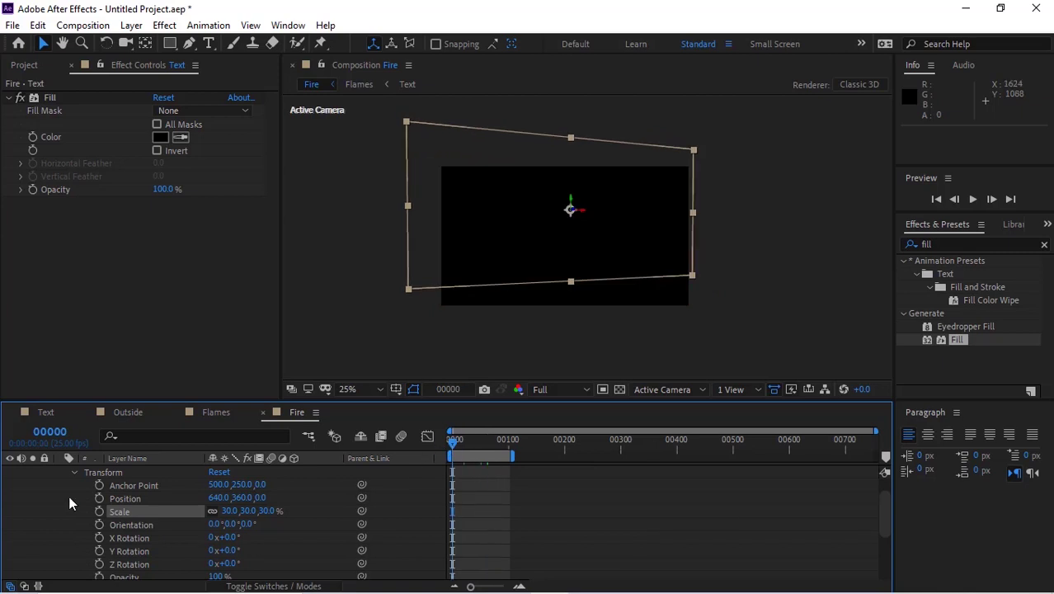
click(74, 472)
scroll(61, 478, up, 1)
click(60, 472)
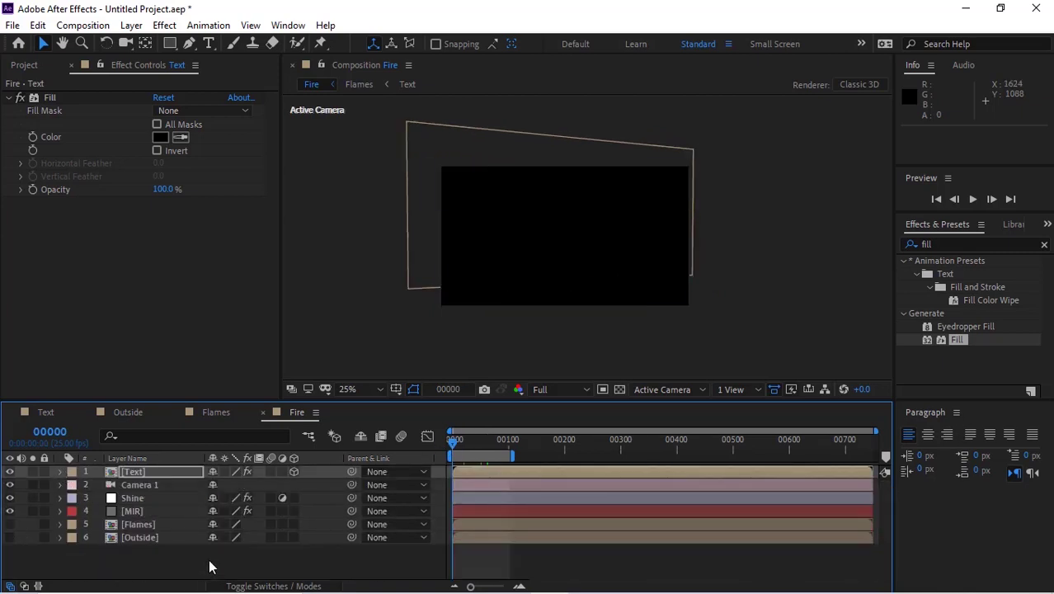
key(space)
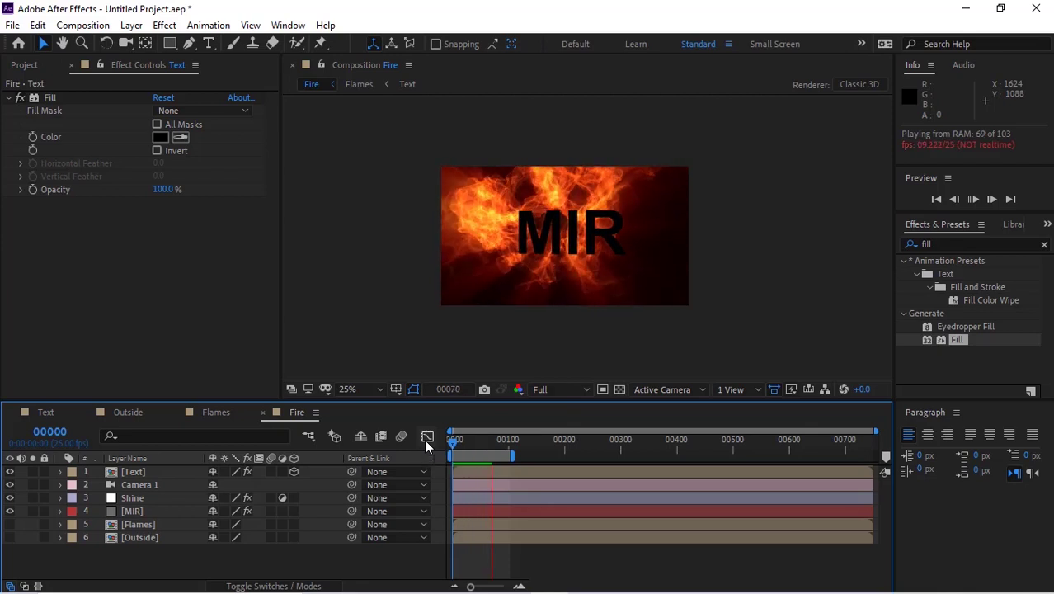
key(period)
key(comma)
key(period)
key(h)
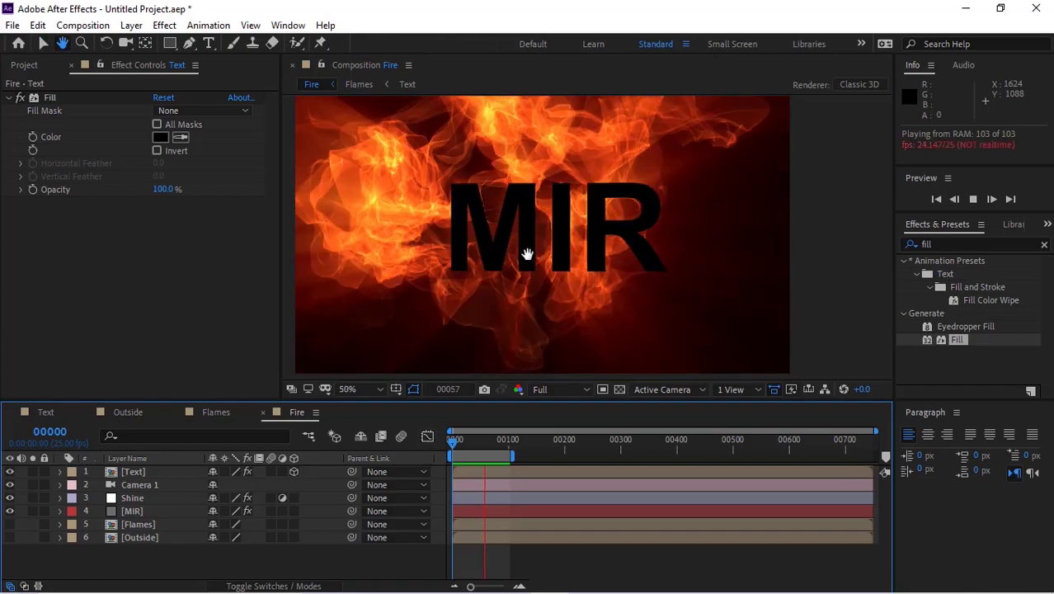